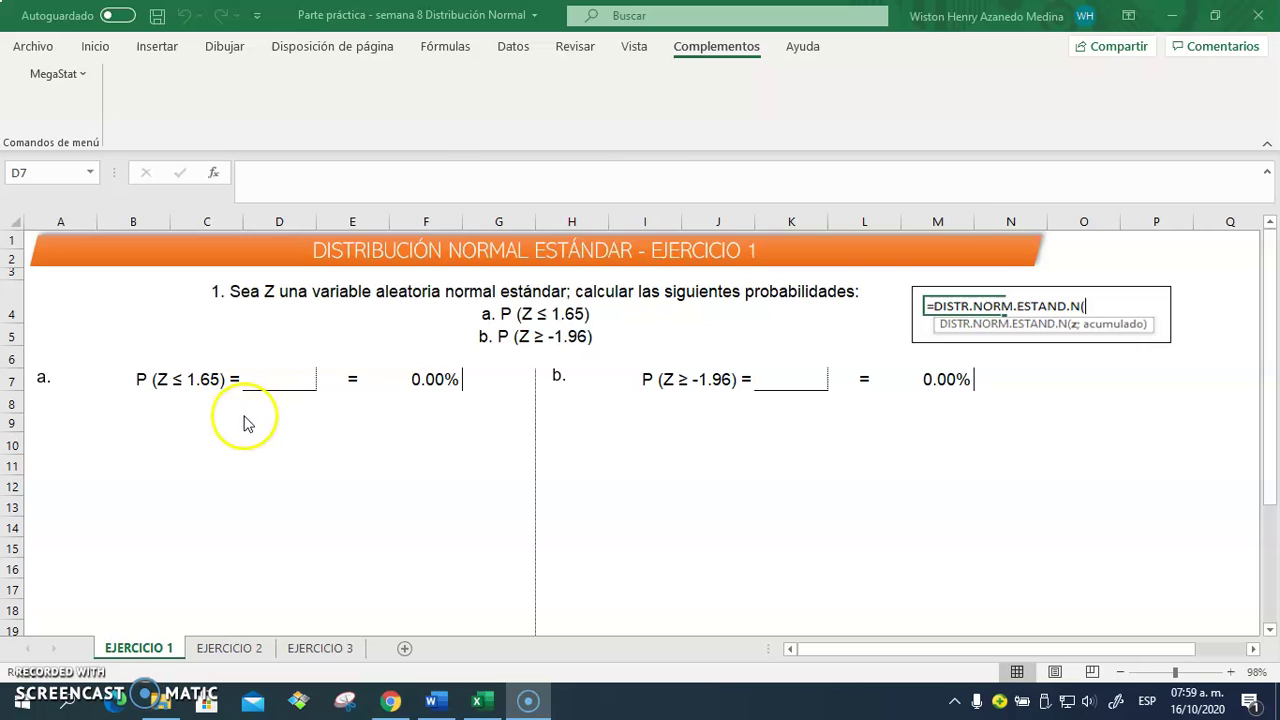
Step: Run MegaStat's Normal Distribution for z = 1.65 with mean 0, standard deviation 1 and lower shading
left_click(268, 377)
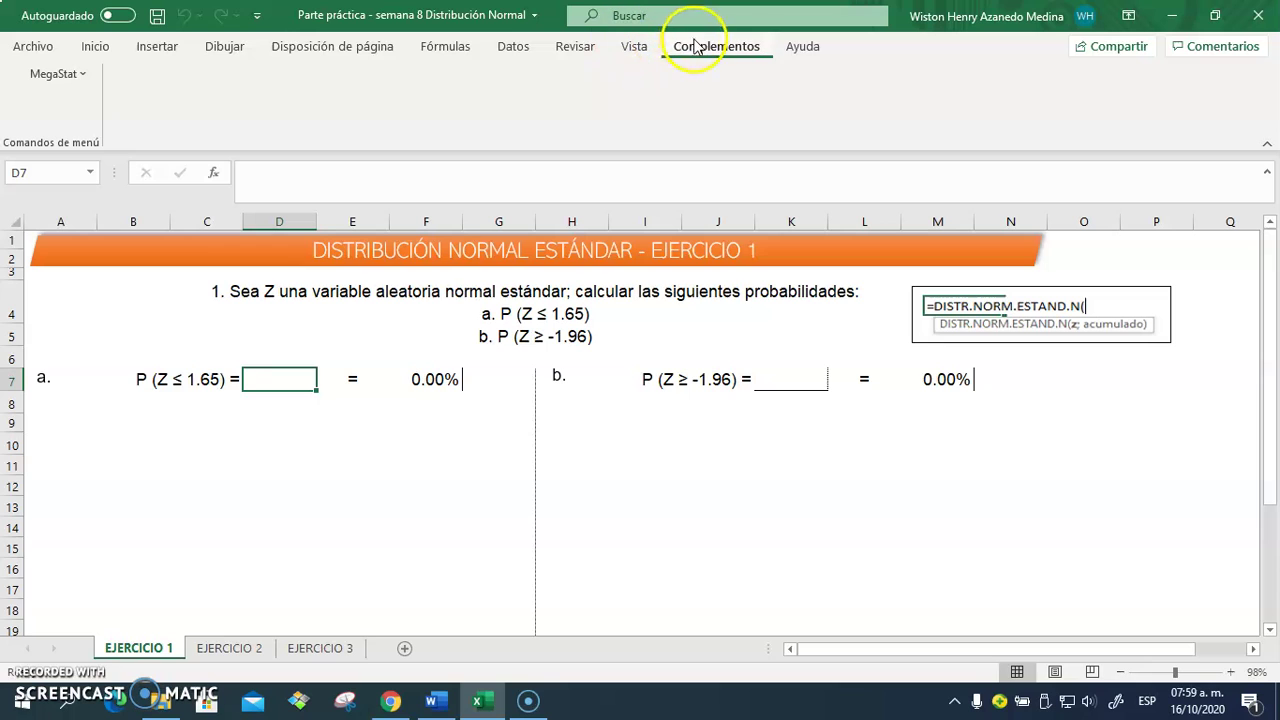
left_click(53, 75)
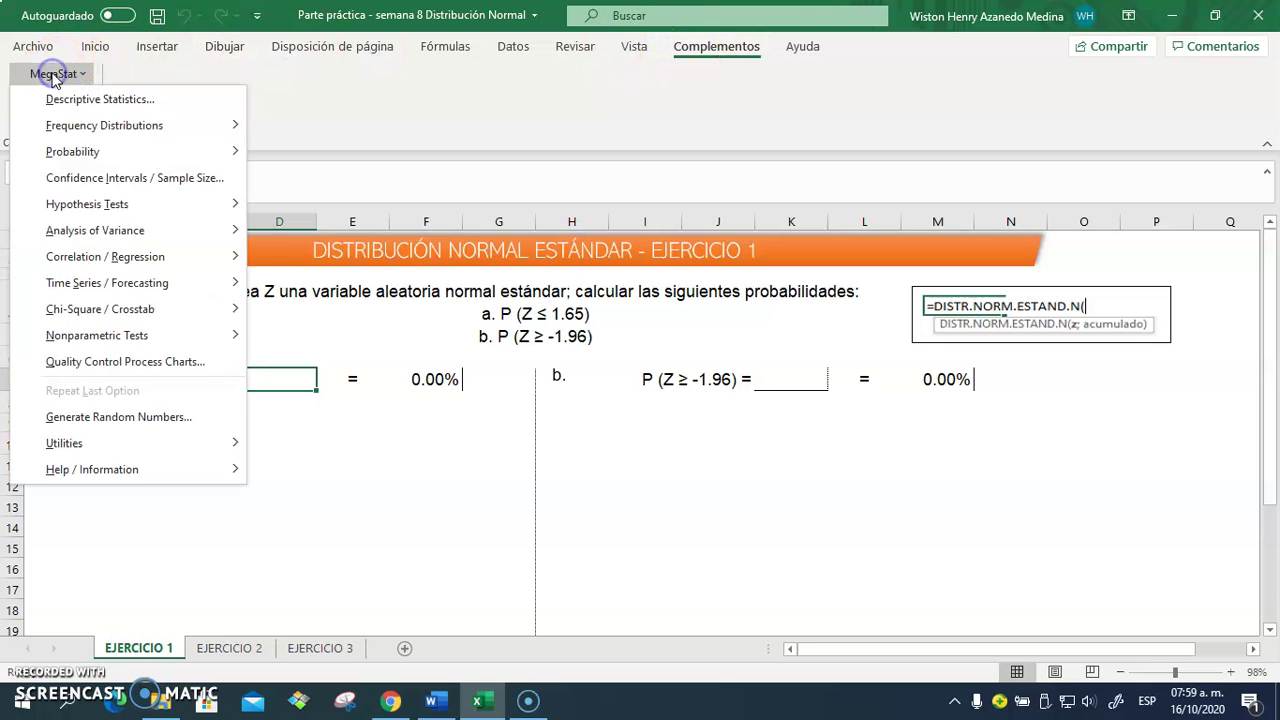
left_click(72, 151)
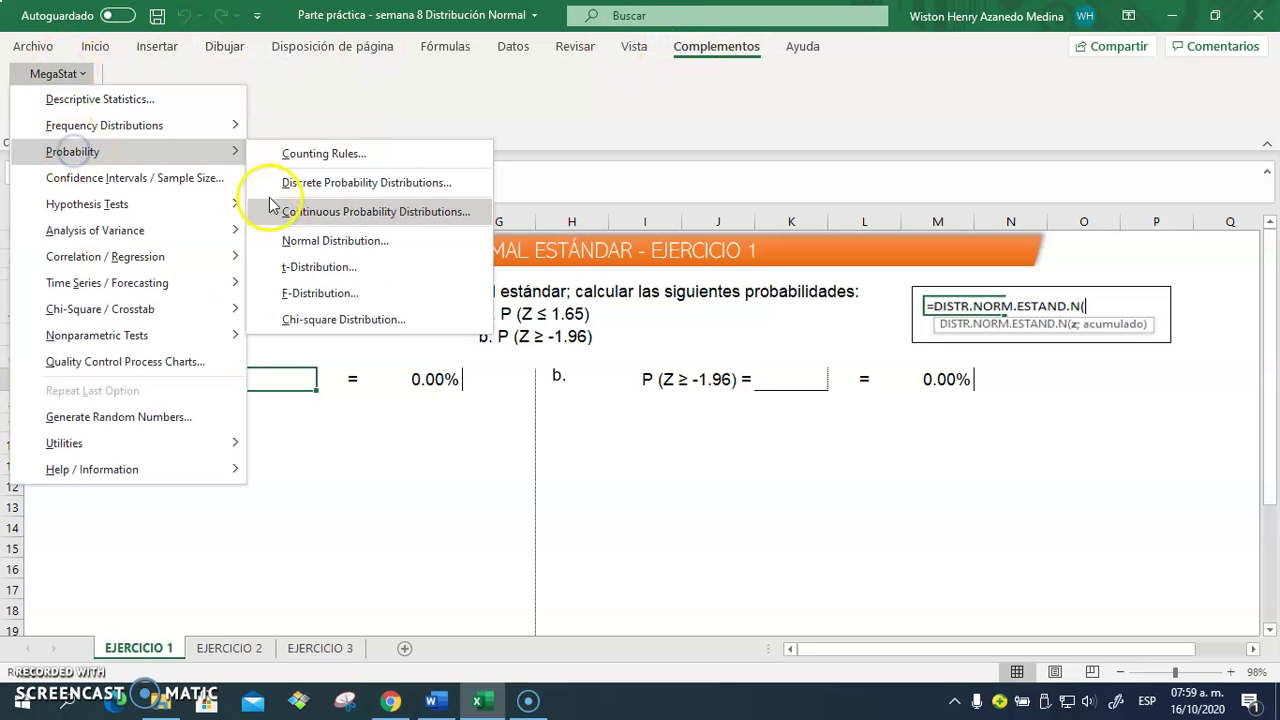
left_click(305, 240)
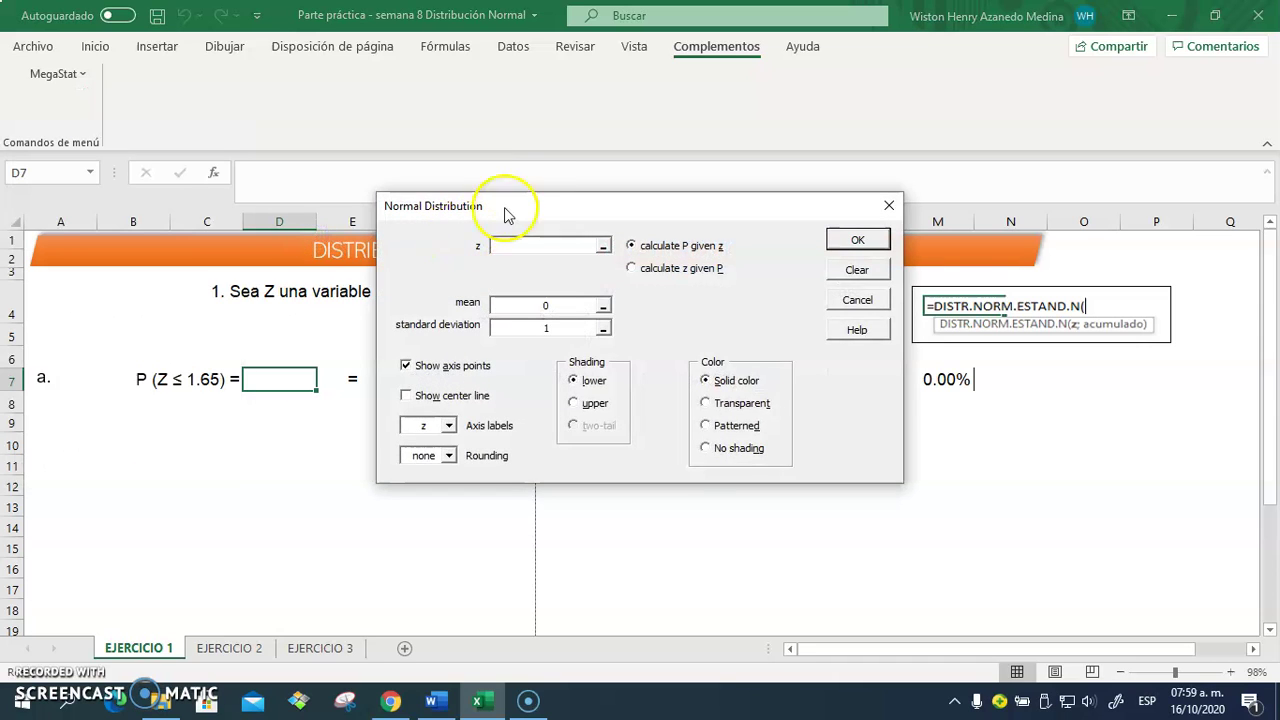
left_click_drag(540, 204, 741, 186)
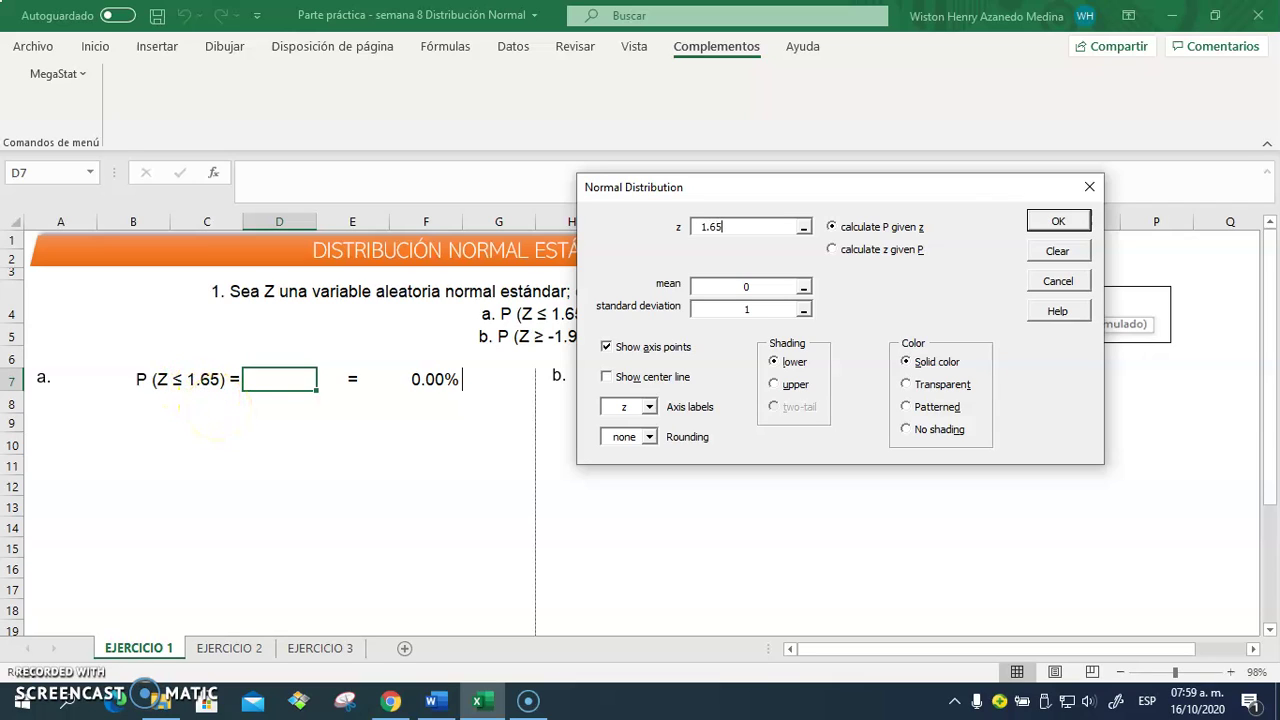
left_click(776, 361)
left_click(1058, 221)
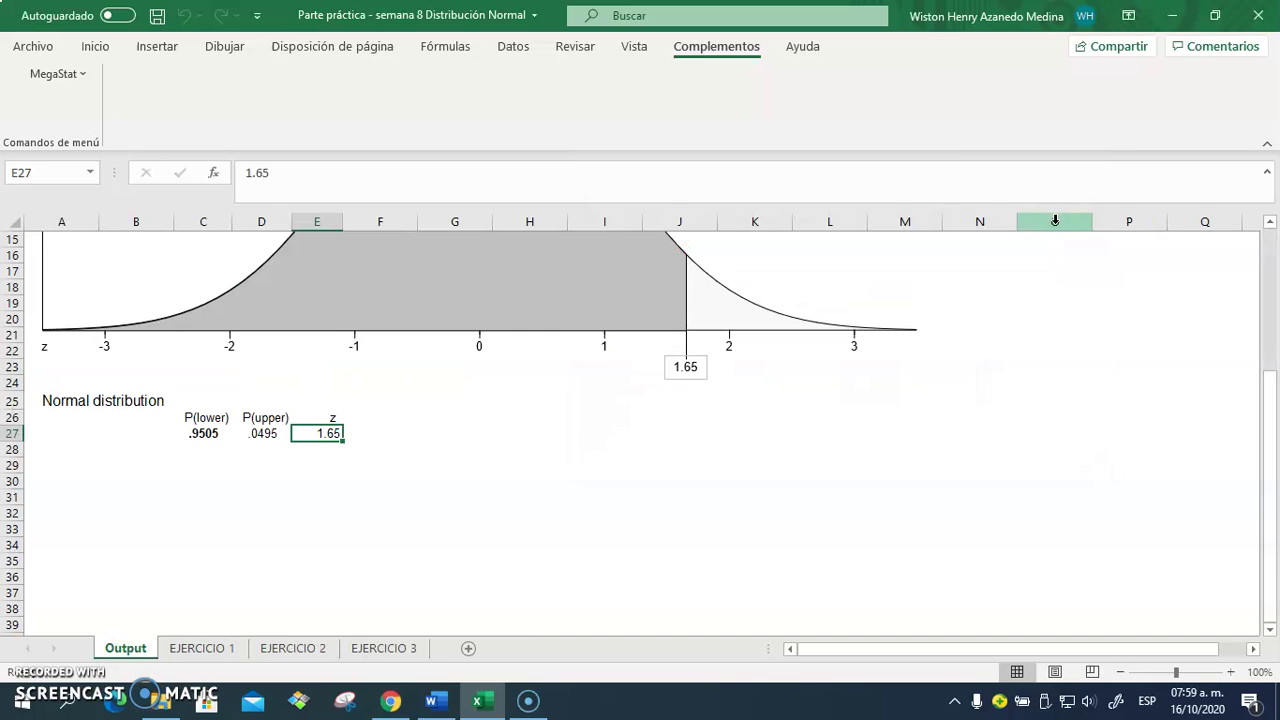
Step: Set the font size of the entire Output sheet to 8 so the probability table sits closer to the curve
mouse_move(1278, 424)
left_mouse_down()
mouse_move(1266, 280)
mouse_move(1273, 404)
left_mouse_up()
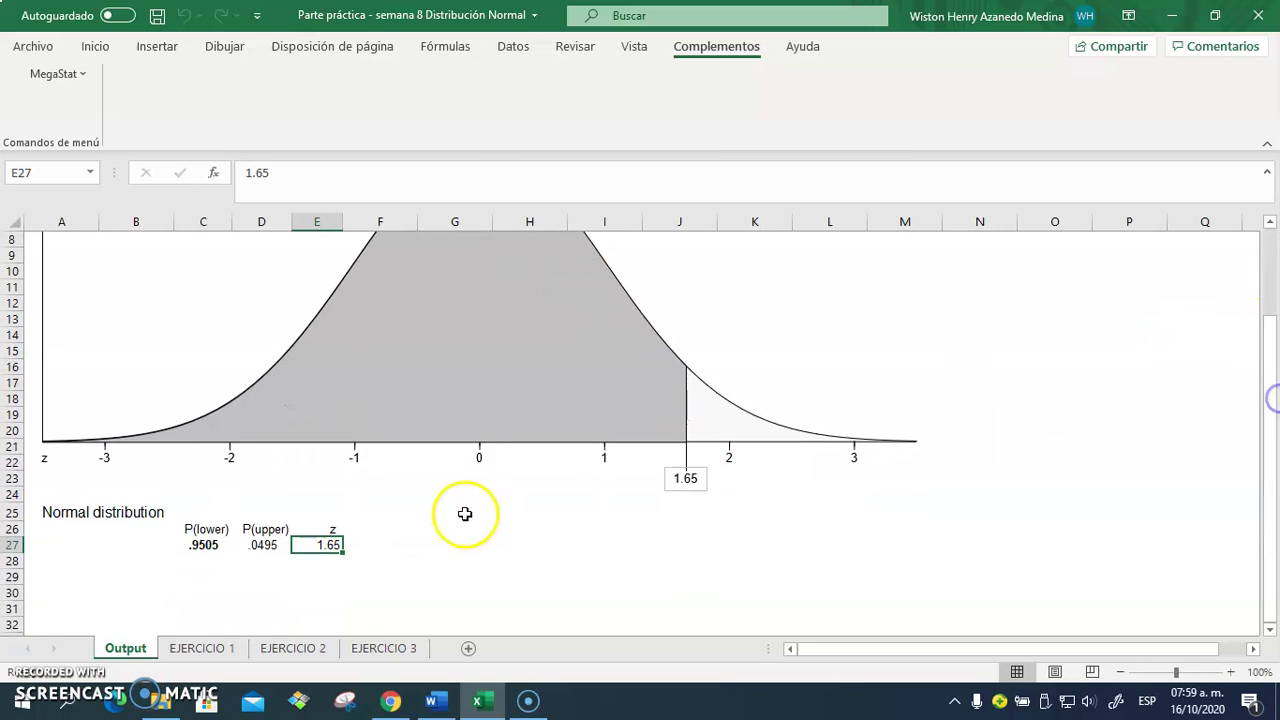
left_click(200, 545)
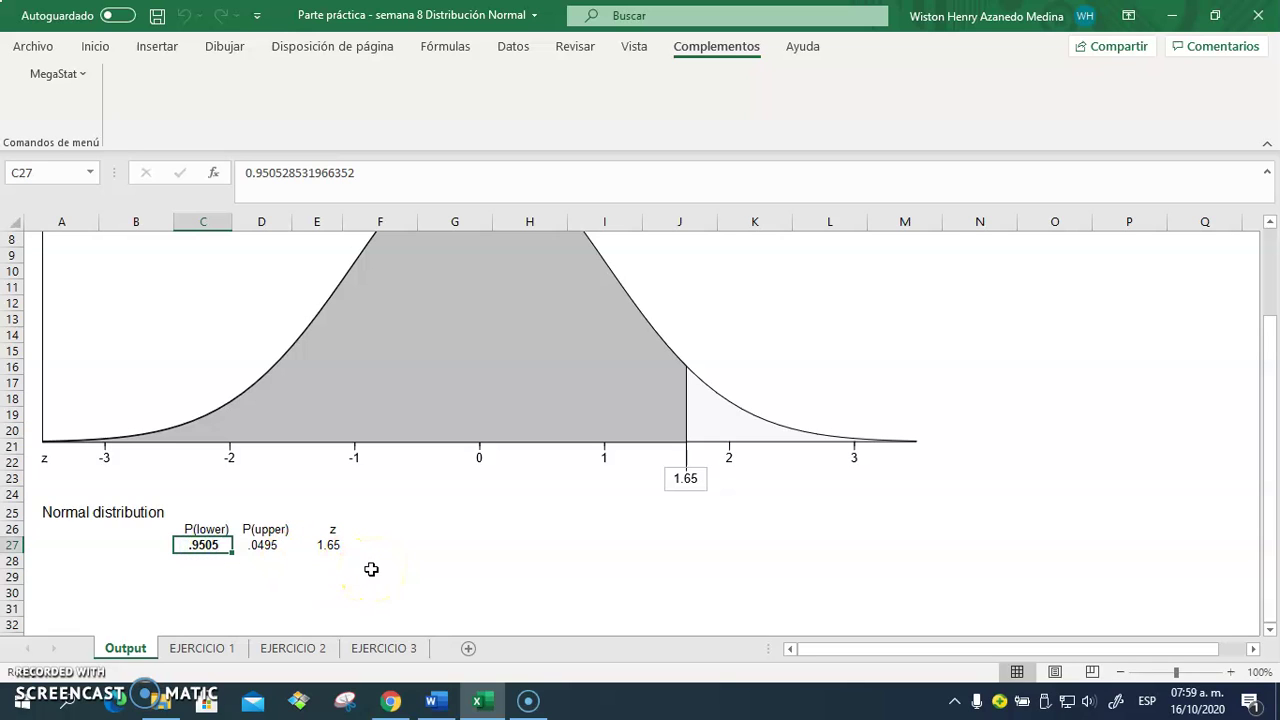
left_click_drag(1267, 490, 1251, 426)
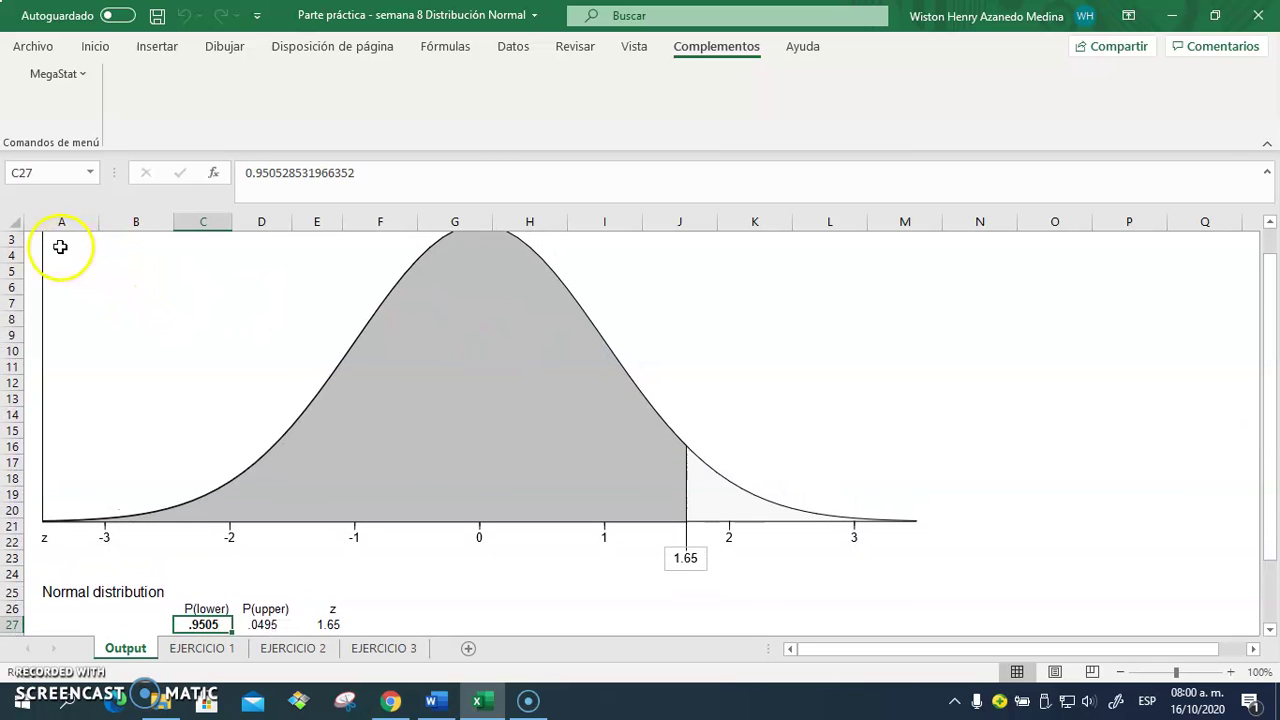
left_click(19, 228)
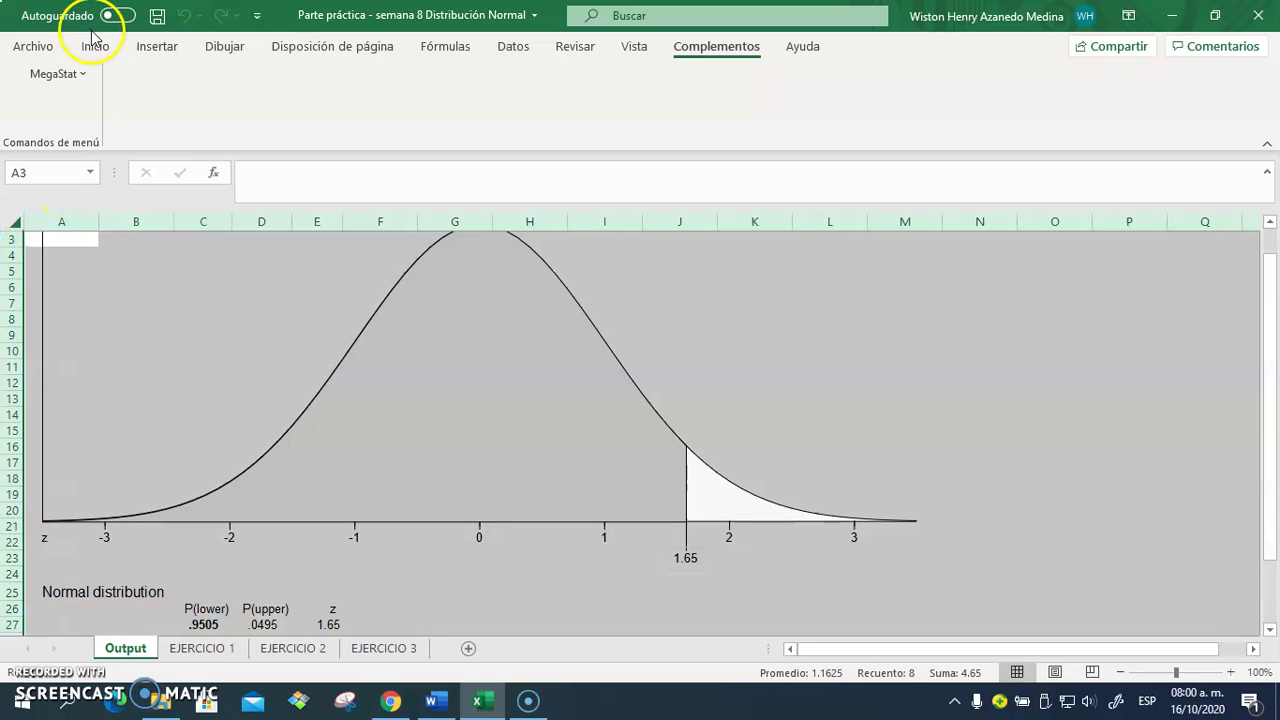
left_click(95, 46)
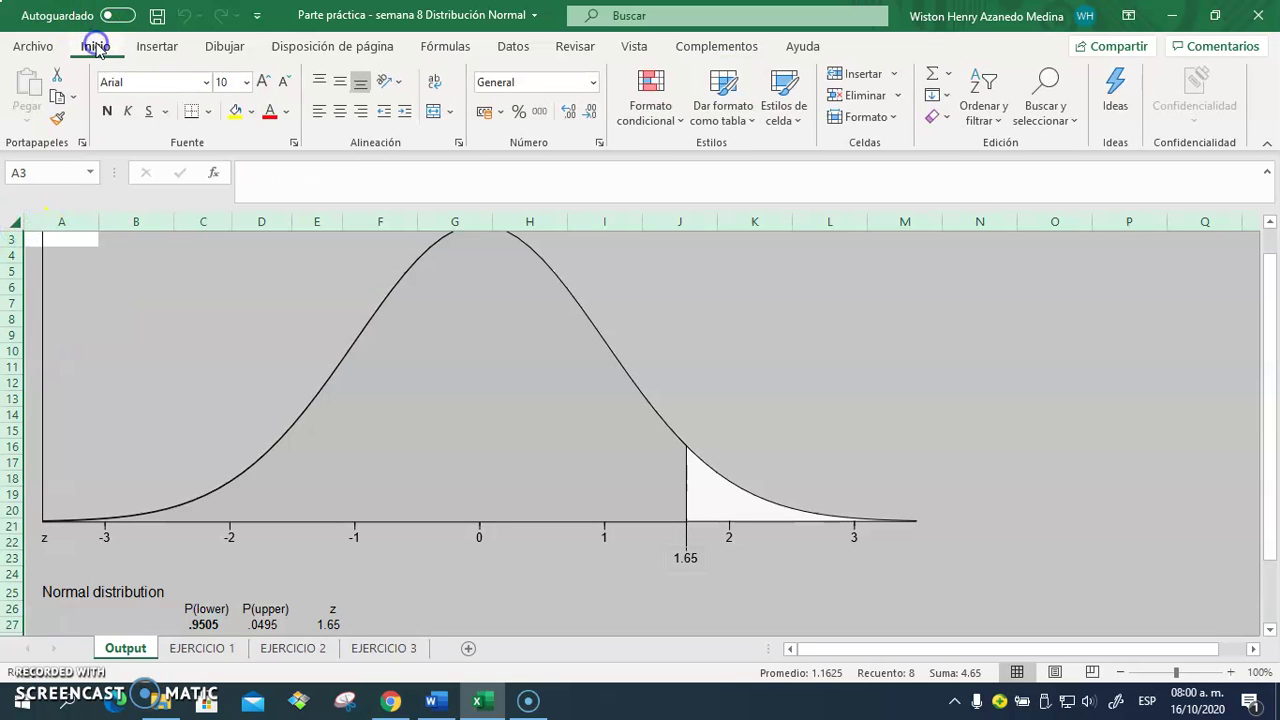
left_click(246, 82)
left_click(239, 106)
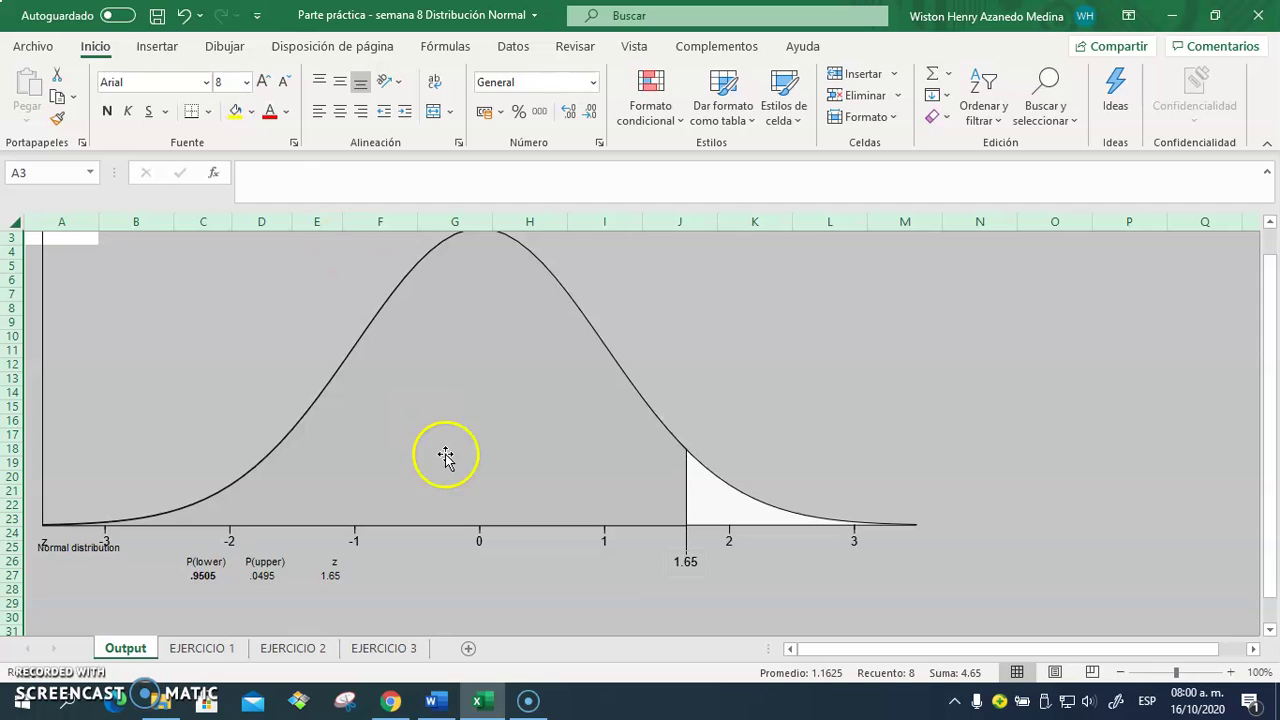
left_click(963, 370)
left_click_drag(1268, 406, 1272, 398)
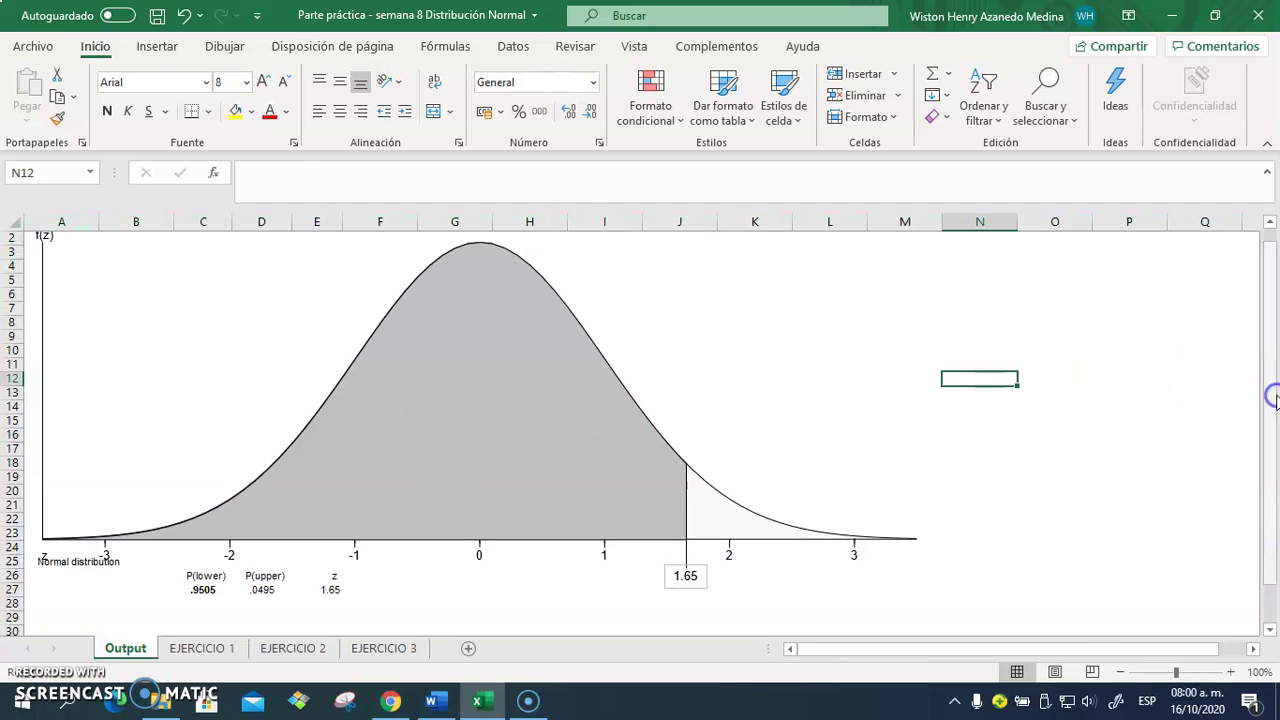
Step: Switch to the Snipping Tool and capture the z = 1.65 curve together with its probability table
left_click(346, 700)
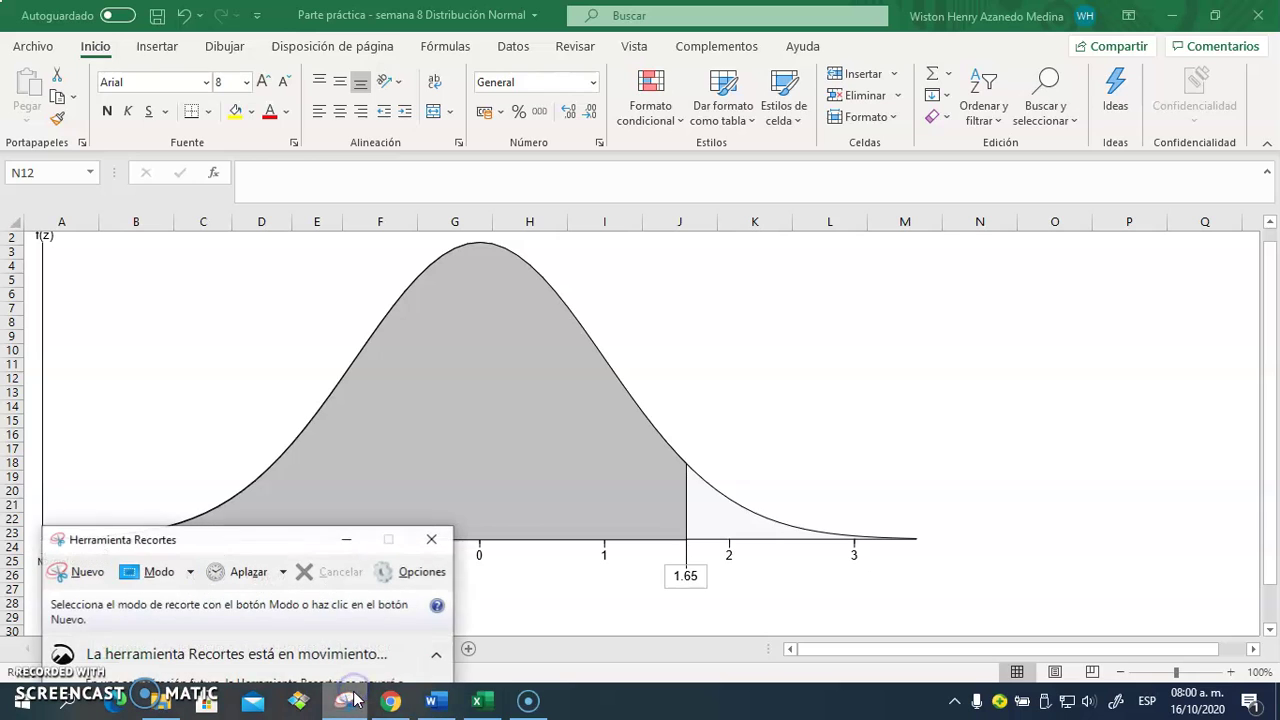
left_click(80, 571)
left_click_drag(34, 232, 924, 598)
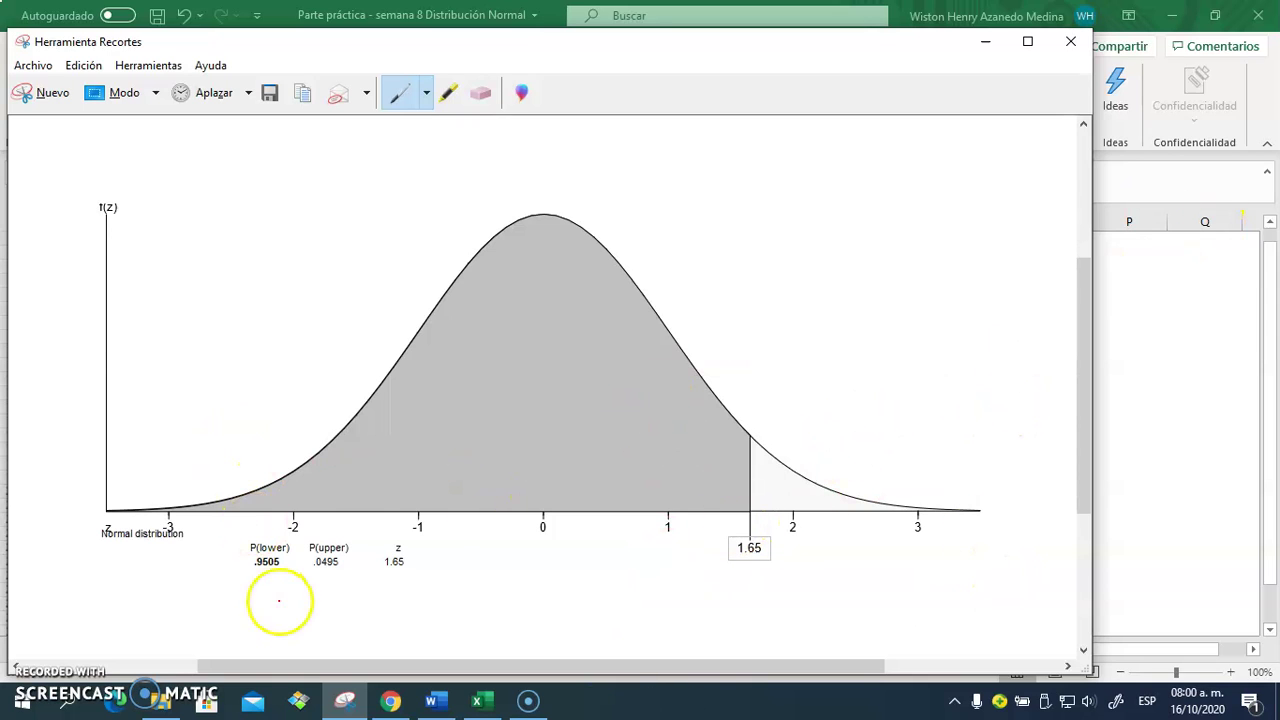
Step: Return to Excel and paste the captured curve into the EJERCICIO 1 sheet below part a
left_click(486, 703)
left_click(232, 650)
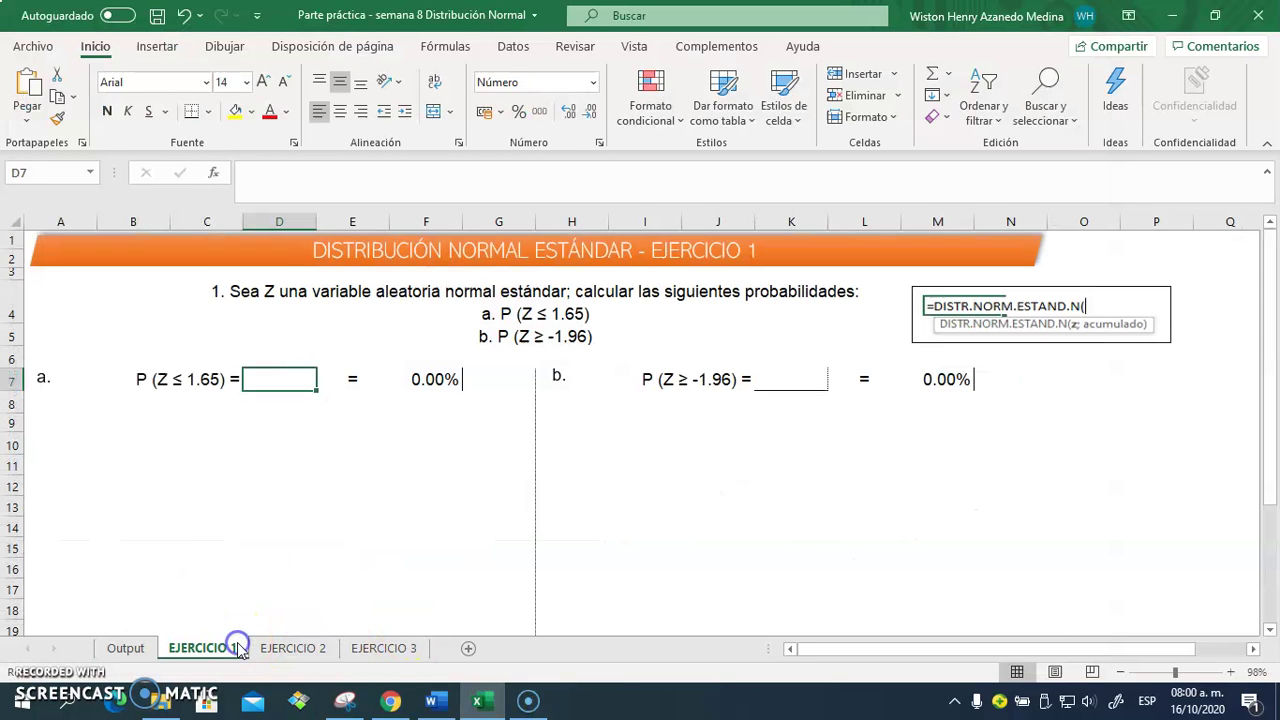
left_click(204, 545)
key("ctrl+v")
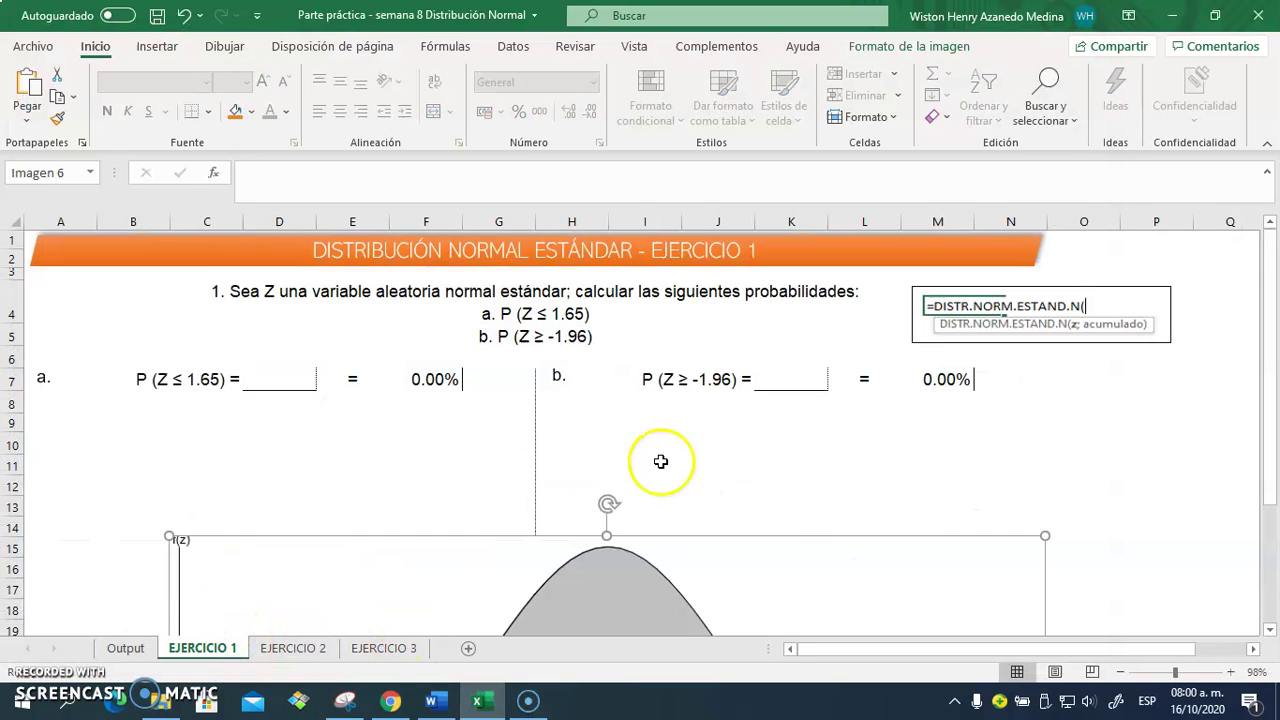
Step: Shrink the pasted curve image and place it under the part a probability, within columns A to G
left_click_drag(1274, 449, 1272, 563)
left_click_drag(1047, 355, 344, 370)
left_click_drag(649, 471, 437, 437)
left_click_drag(286, 443, 341, 349)
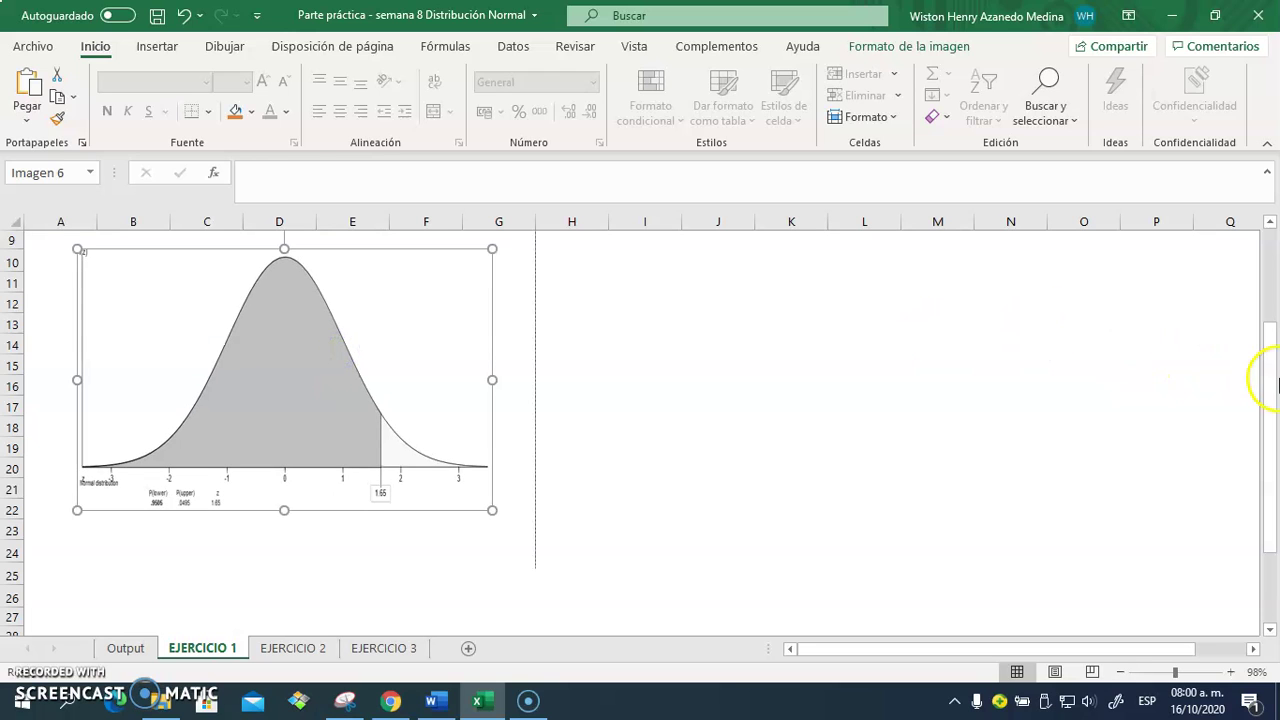
left_click_drag(1271, 371, 1276, 330)
left_click_drag(352, 510, 350, 500)
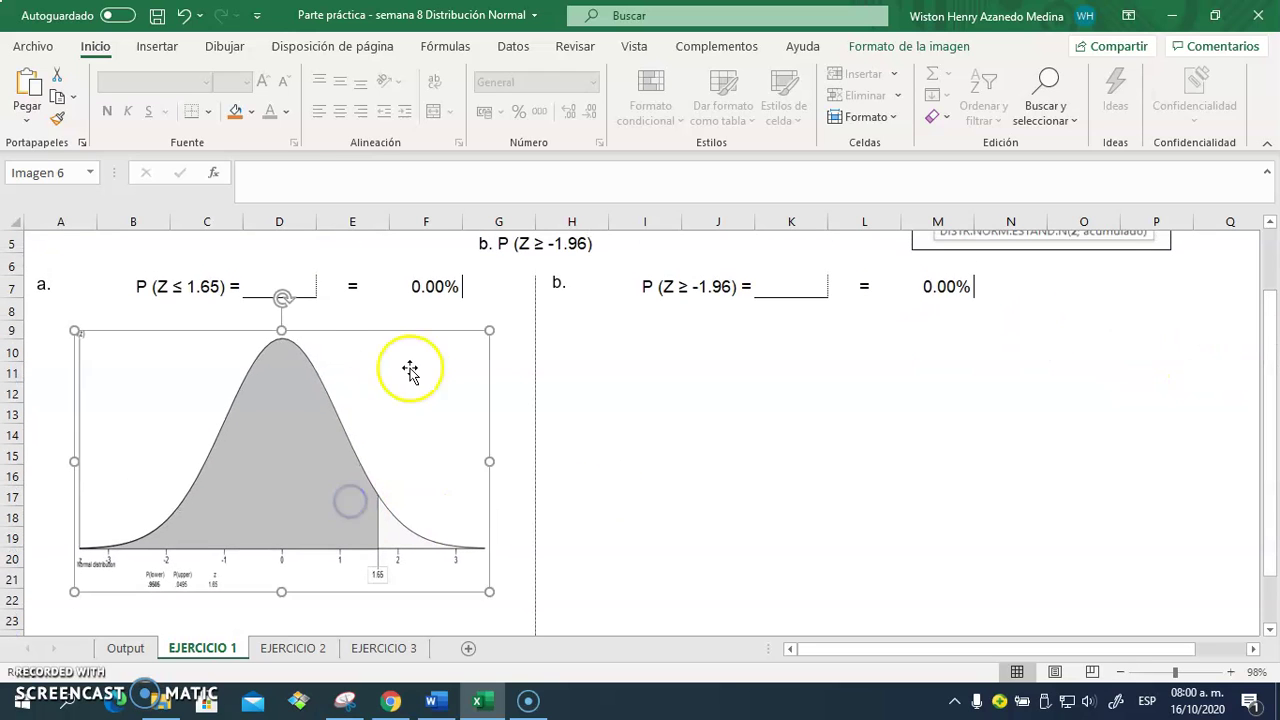
Step: Enter 0.9505 in cell D7 as the answer for P (Z ≤ 1.65)
left_click(286, 292)
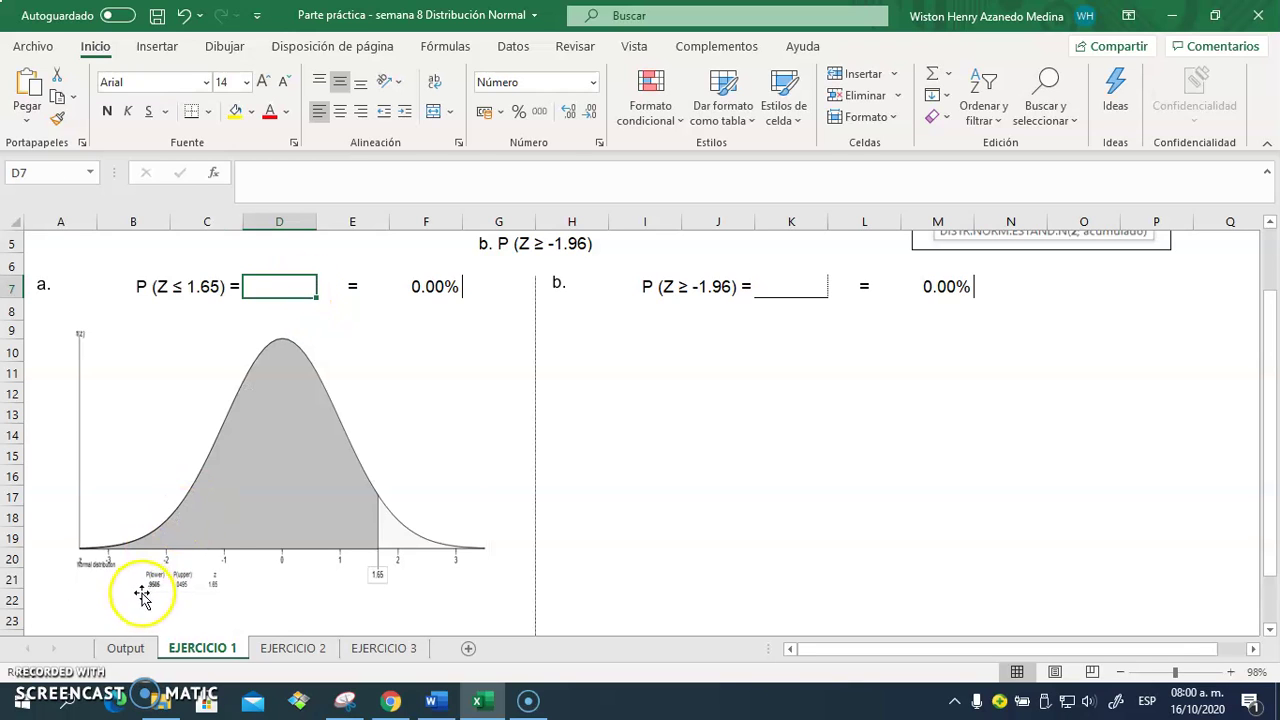
type("0.9505")
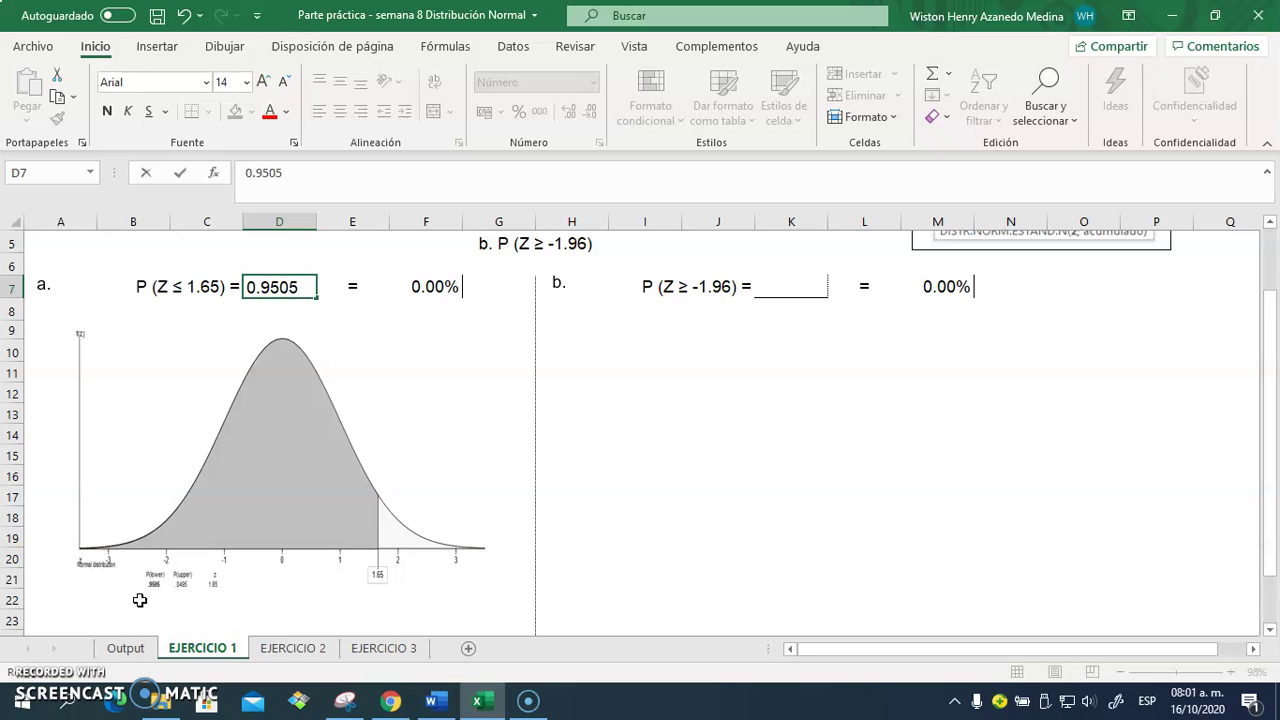
key("Return")
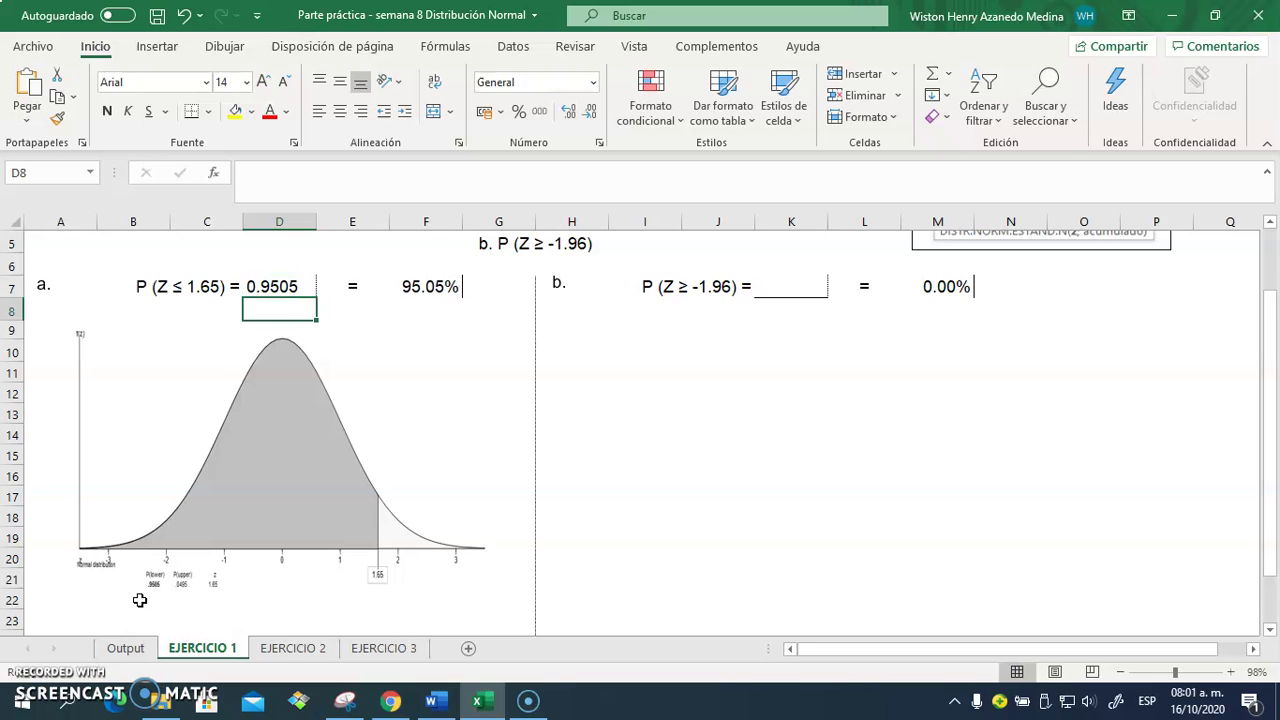
Step: Run MegaStat's Normal Distribution for part b with the previous inputs cleared, z = -1.96 and upper shading
left_click_drag(1270, 376, 1272, 358)
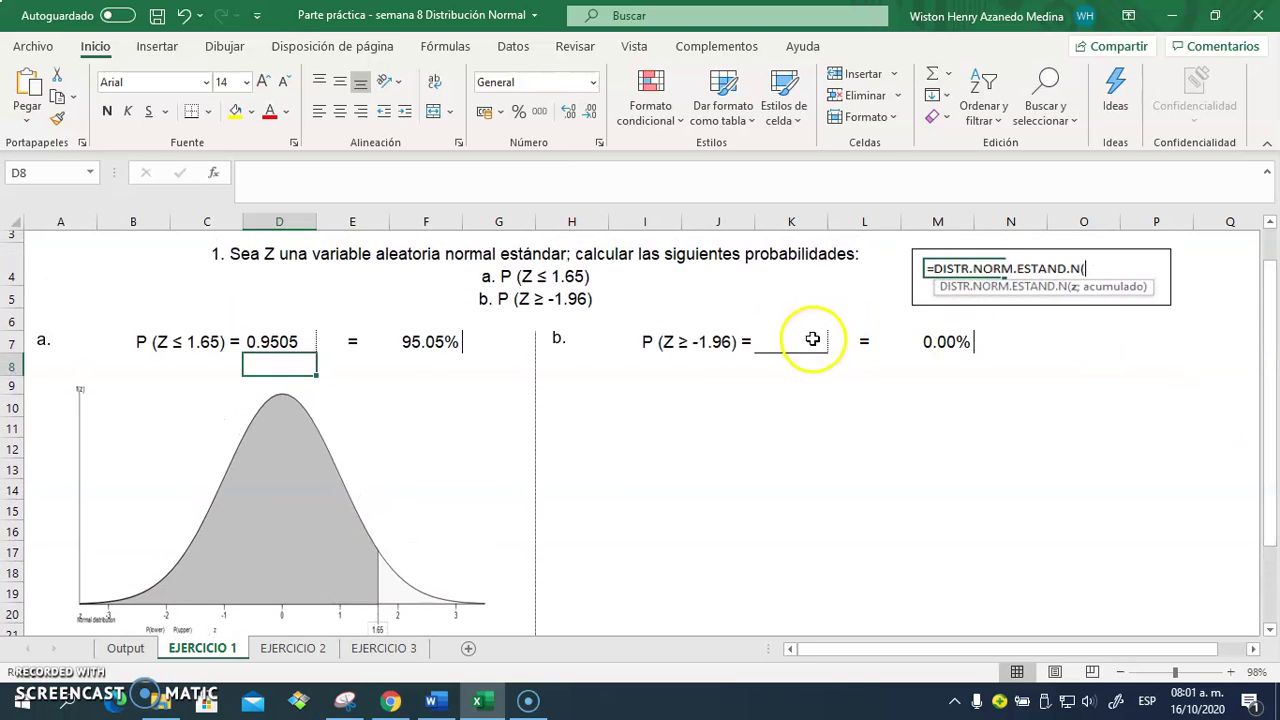
left_click(806, 342)
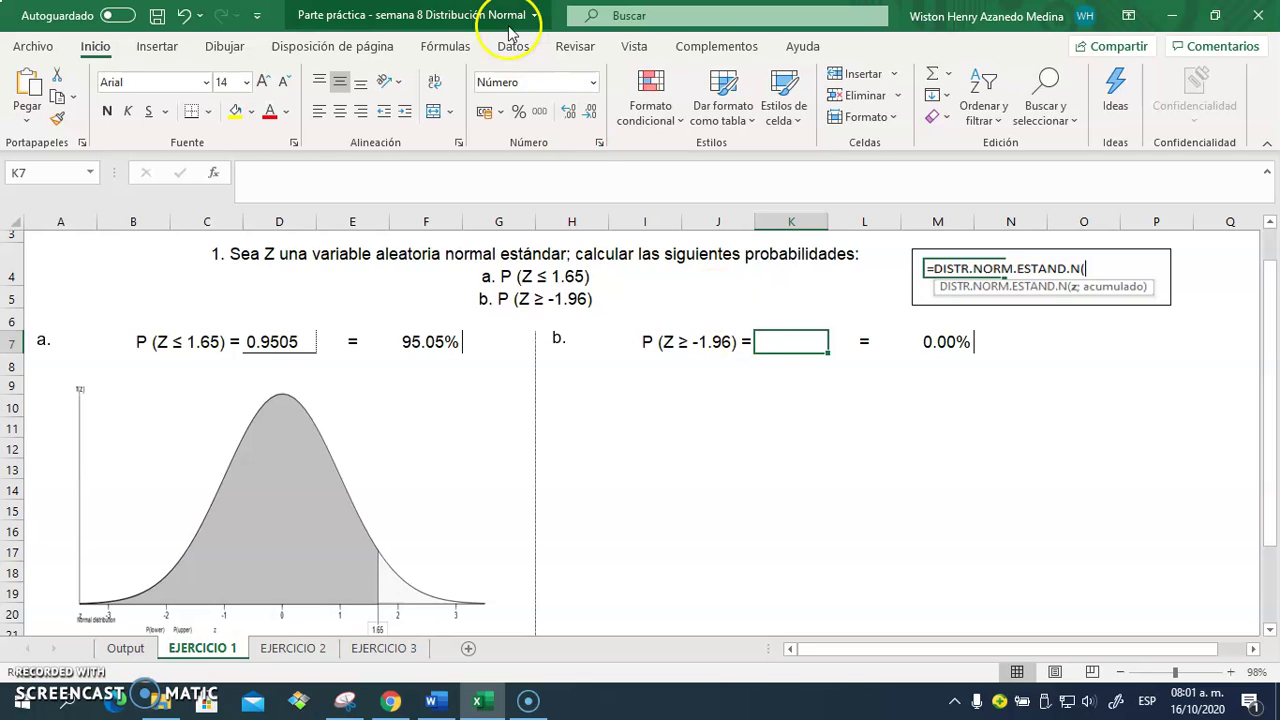
left_click(695, 46)
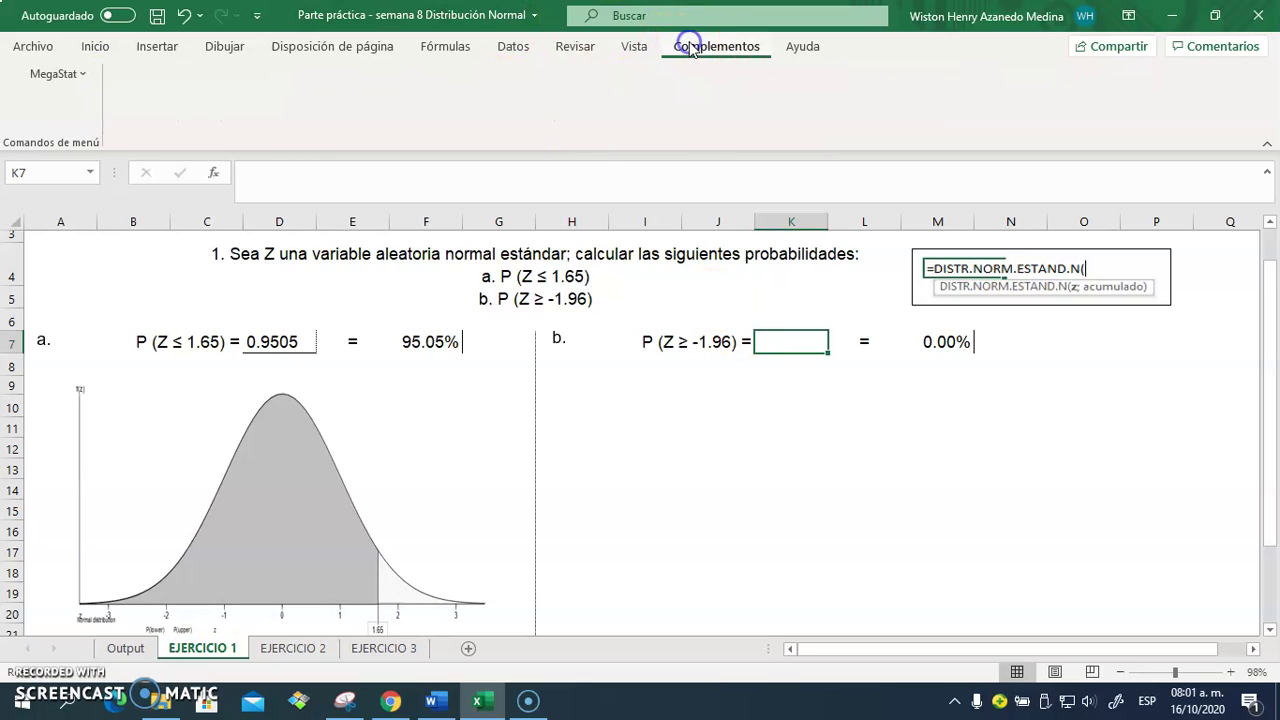
left_click(55, 74)
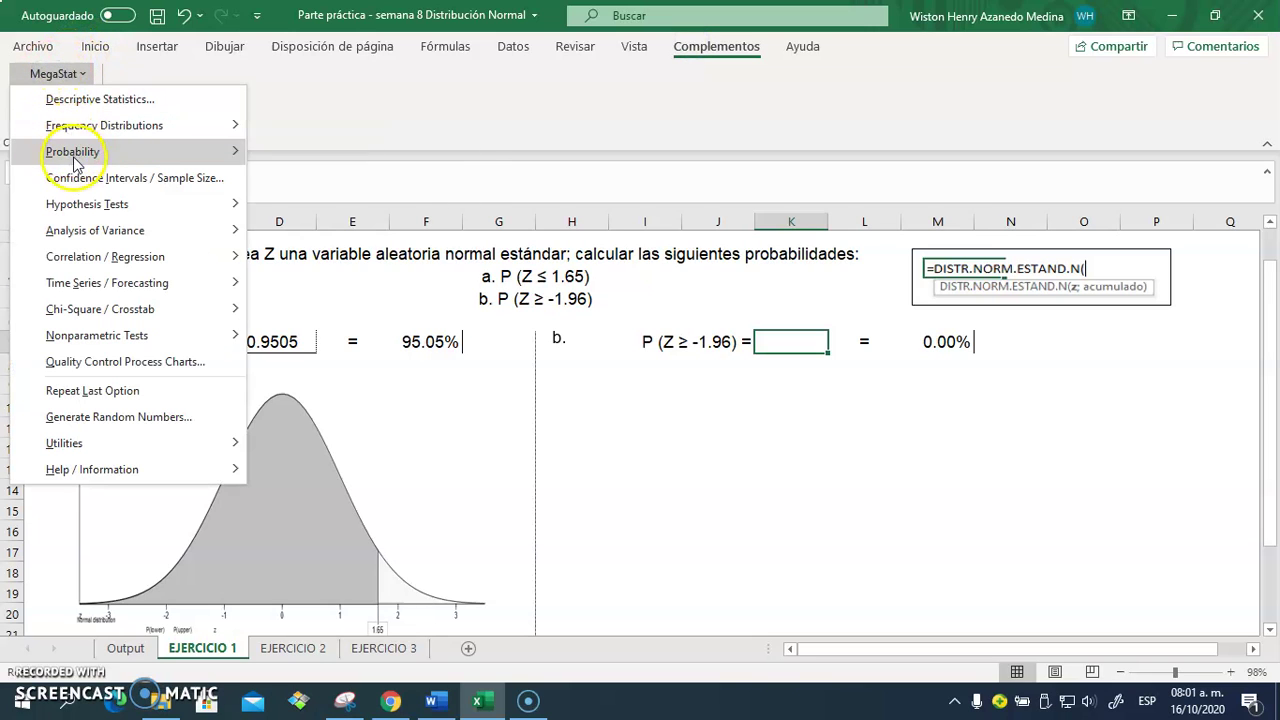
mouse_move(90, 151)
left_click(321, 242)
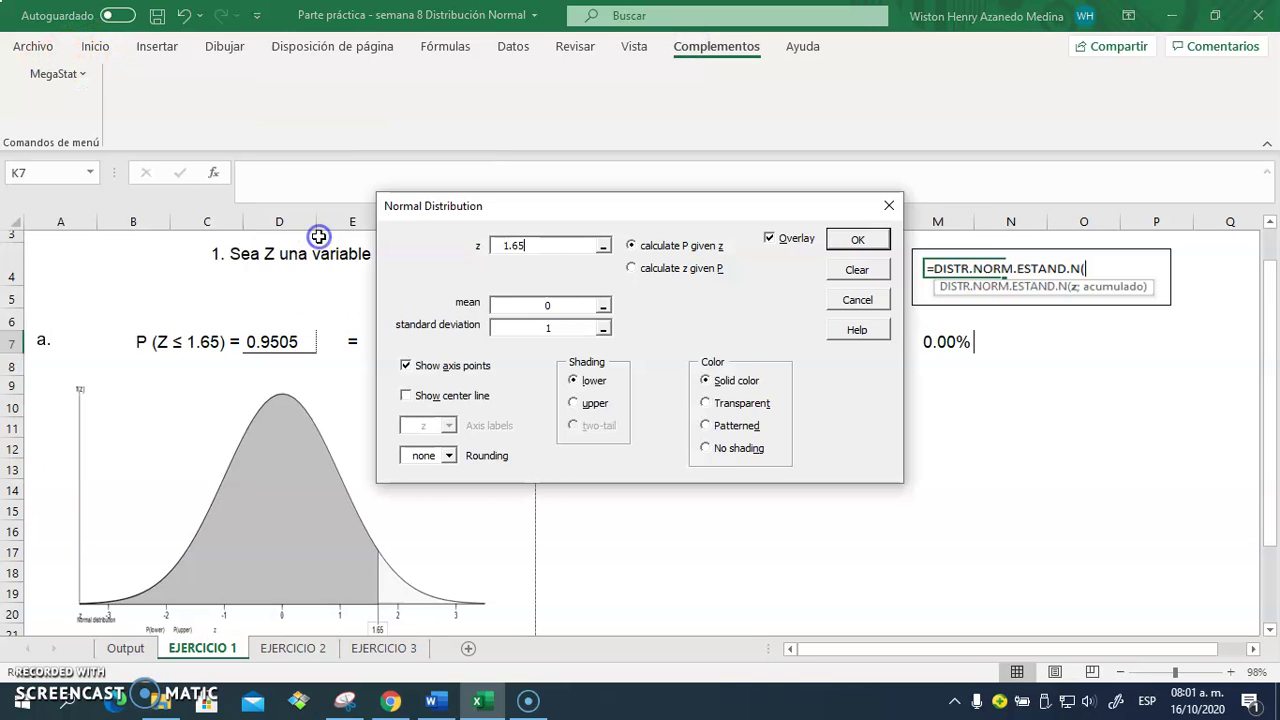
left_click(860, 272)
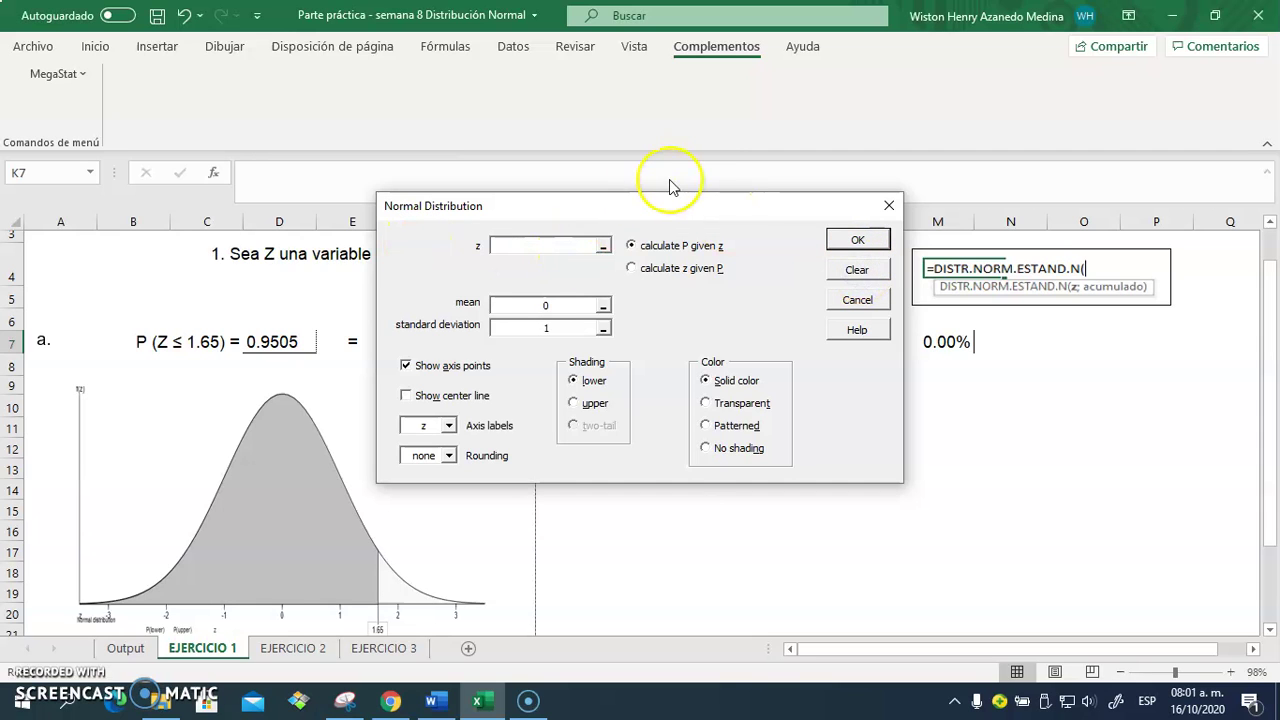
left_click_drag(672, 202, 882, 386)
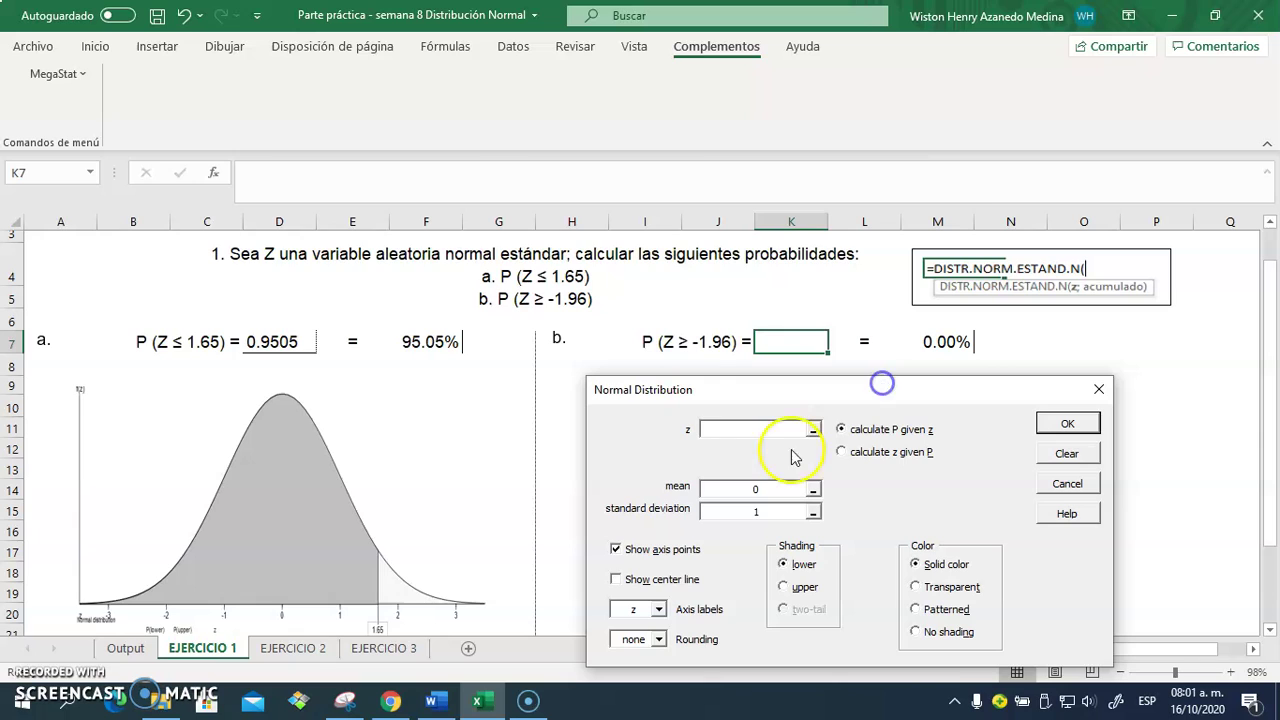
left_click(740, 427)
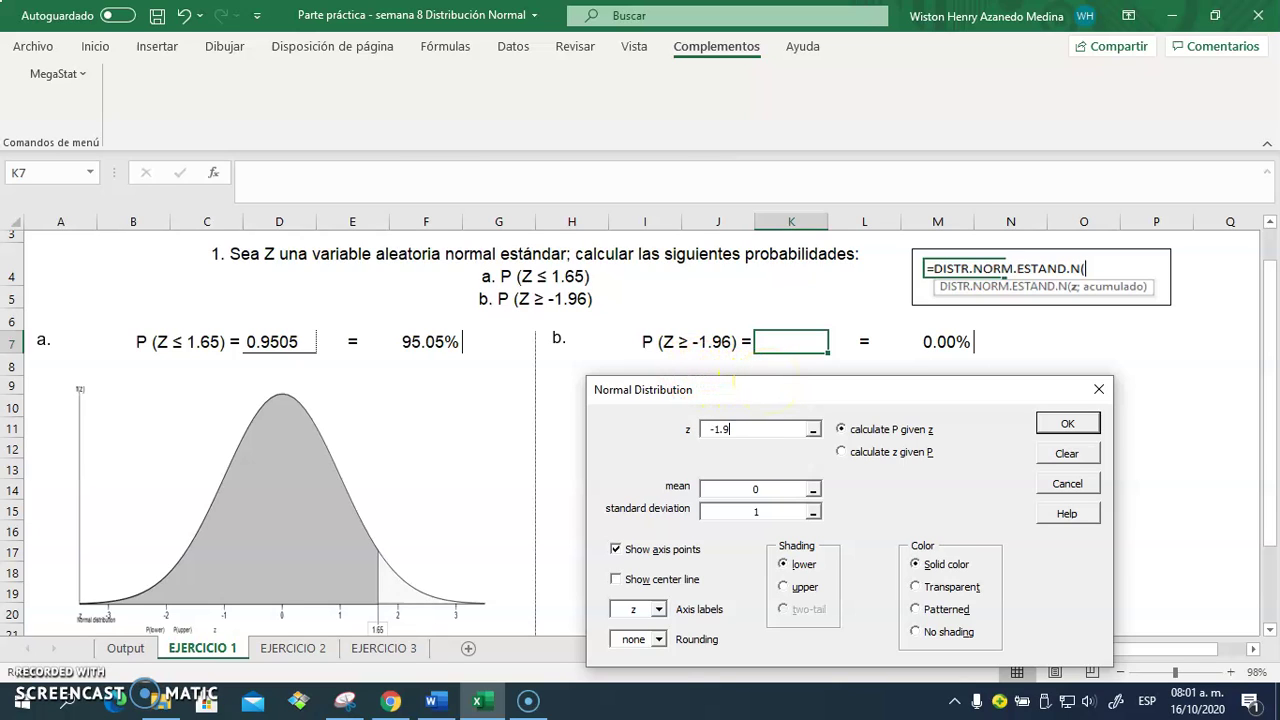
left_click(784, 588)
left_click(1068, 425)
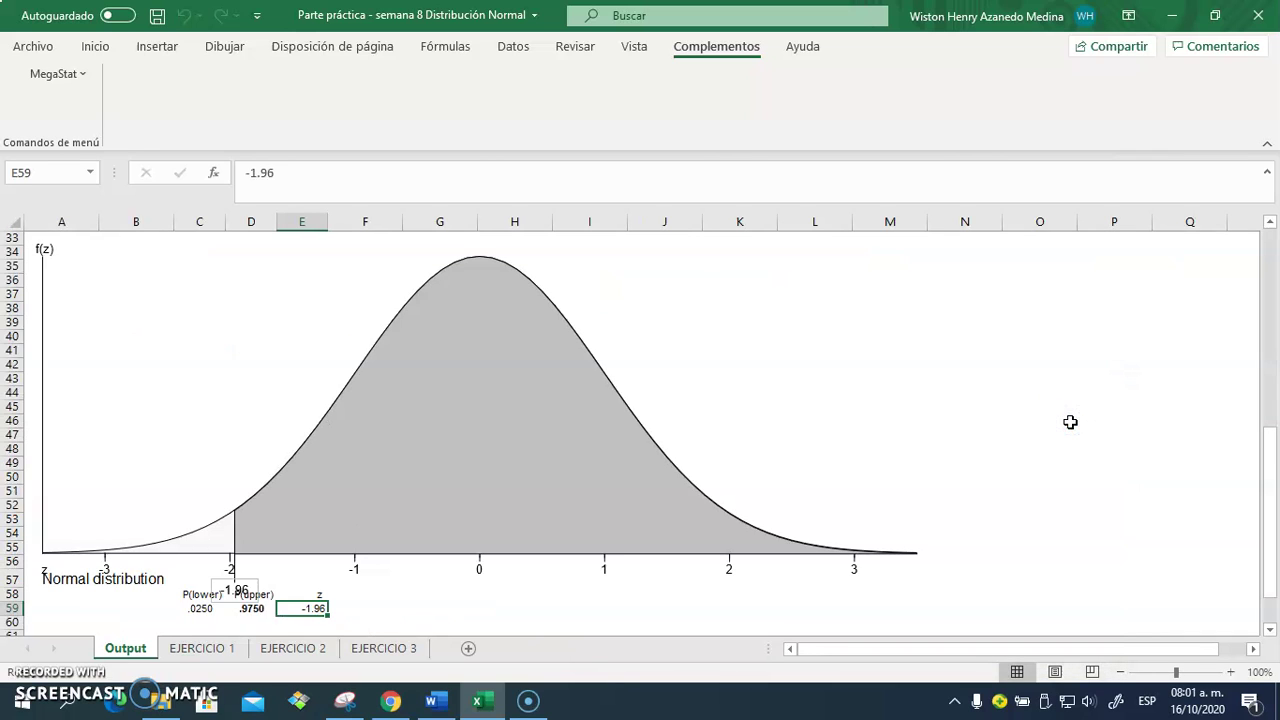
Step: Switch to Herramienta Recortes and capture the z = -1.96 curve together with its probability results from the Output sheet
left_click_drag(1270, 448, 1274, 466)
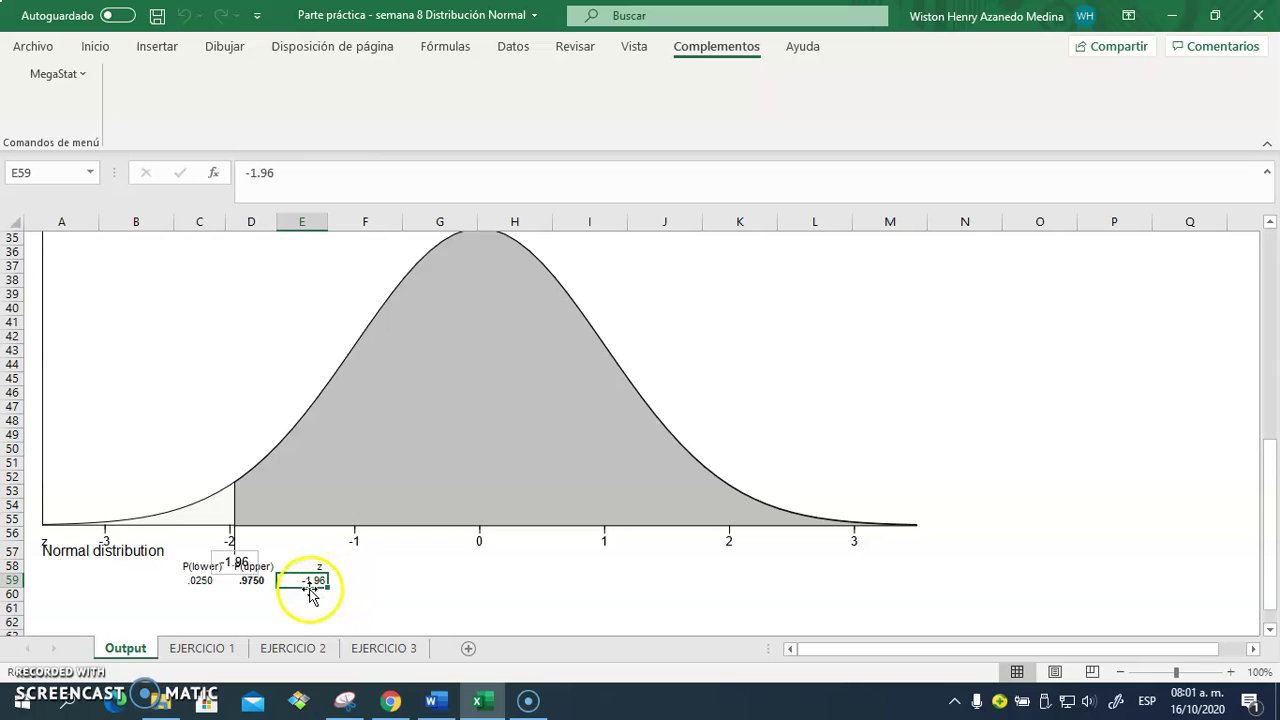
left_click(251, 580)
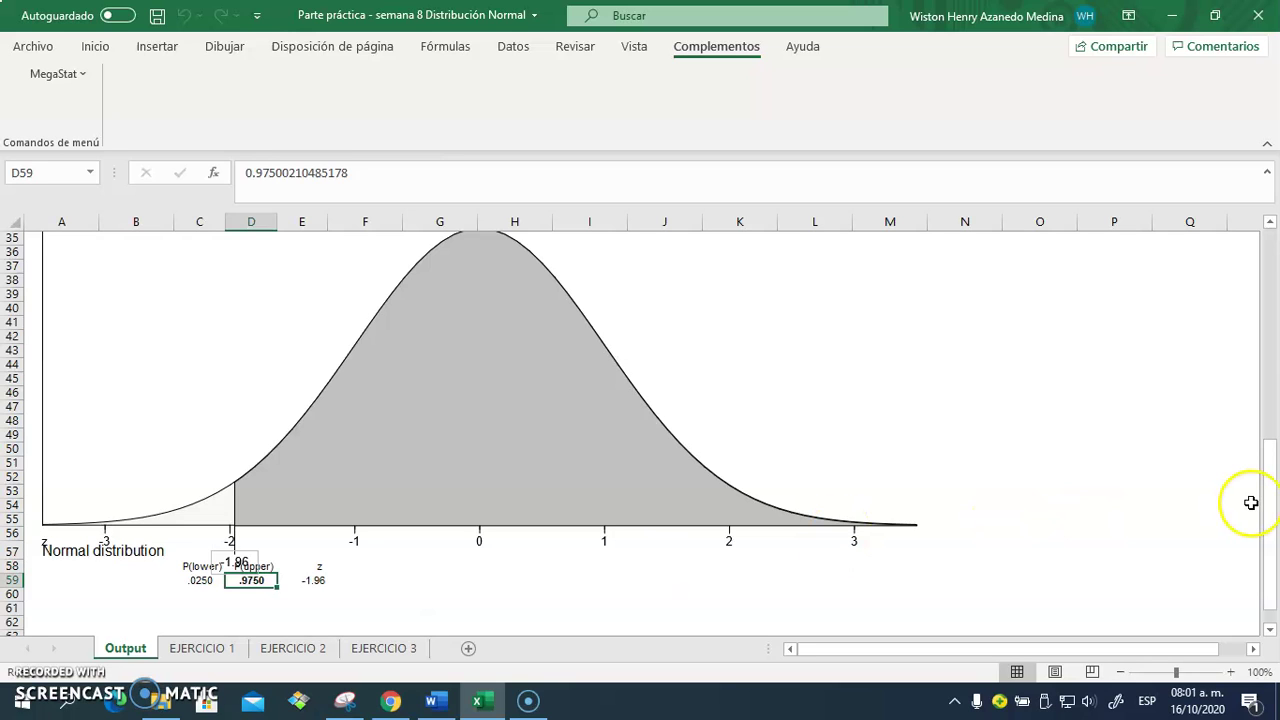
left_click_drag(1270, 512, 1270, 506)
left_click(347, 703)
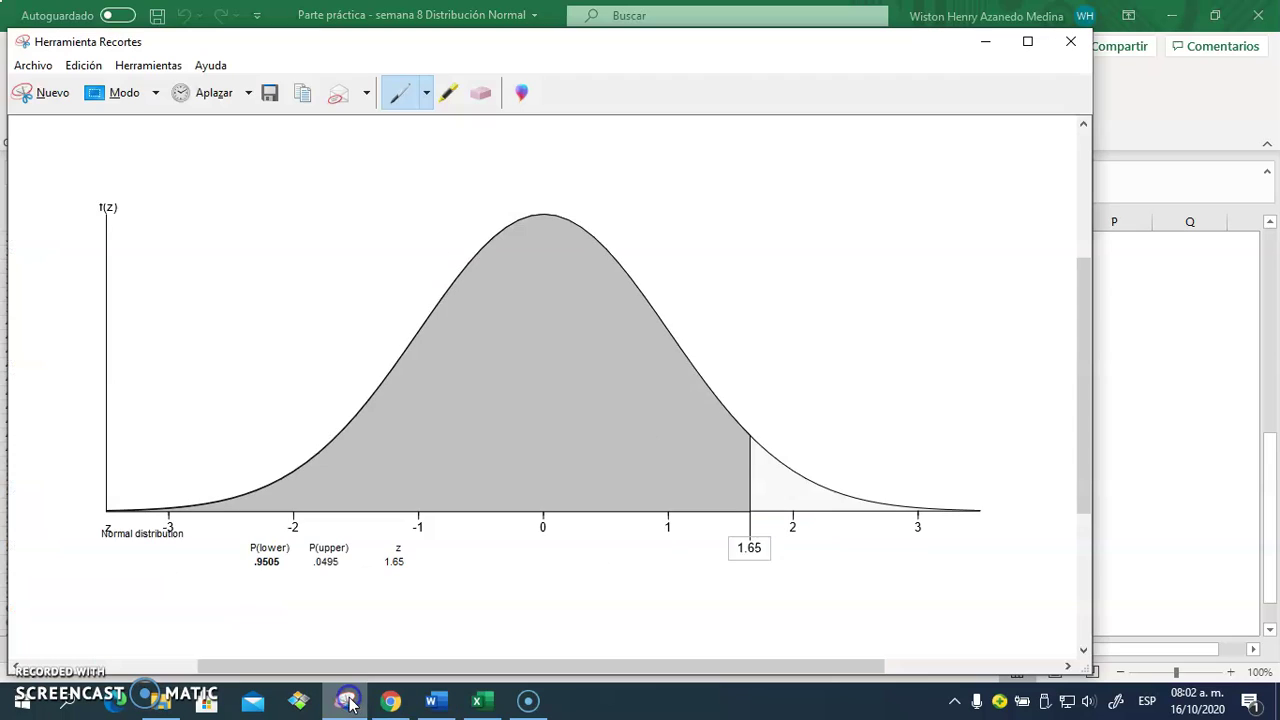
left_click(42, 93)
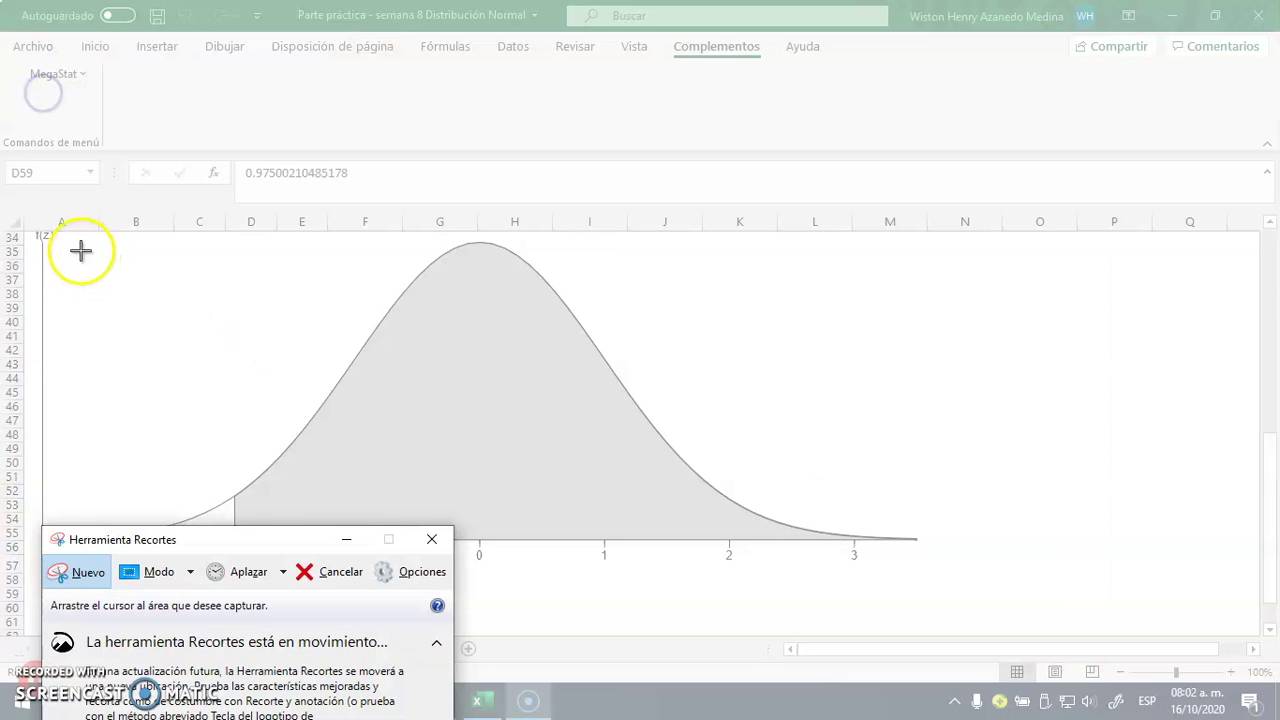
left_click_drag(30, 232, 926, 603)
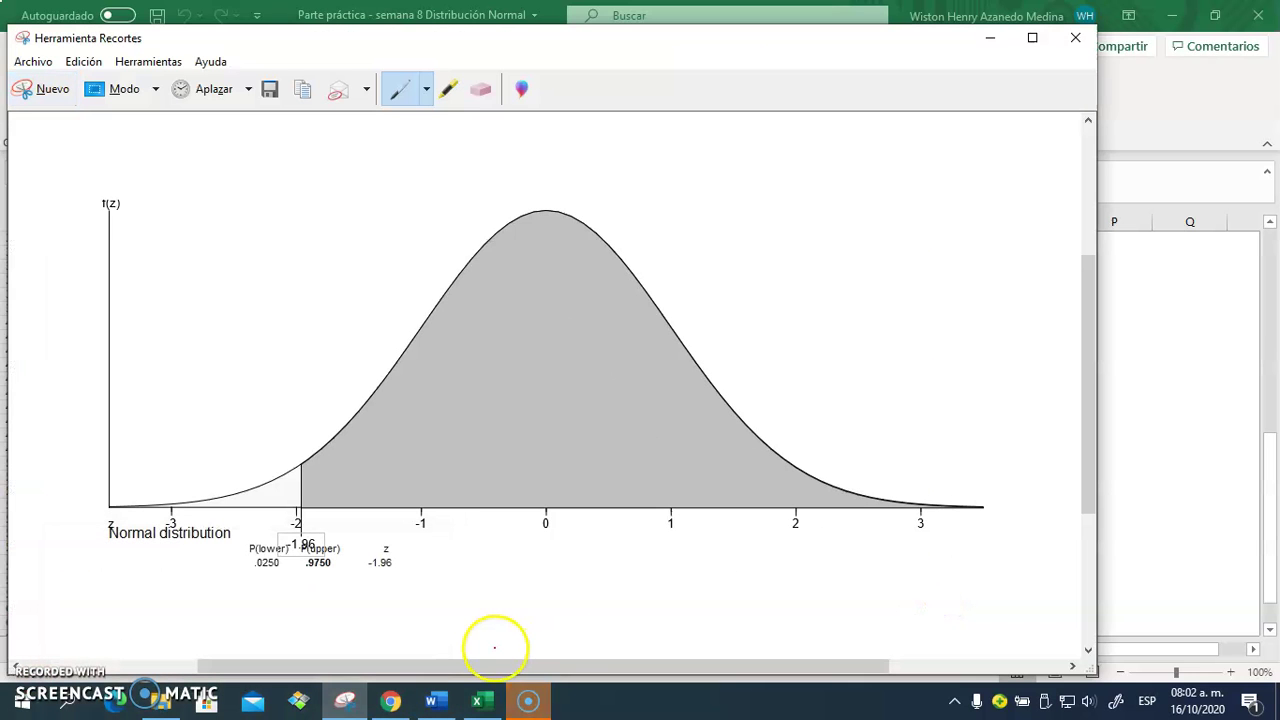
Step: Return to Excel and paste the captured curve into the EJERCICIO 1 sheet below part b
left_click(477, 700)
left_click(245, 647)
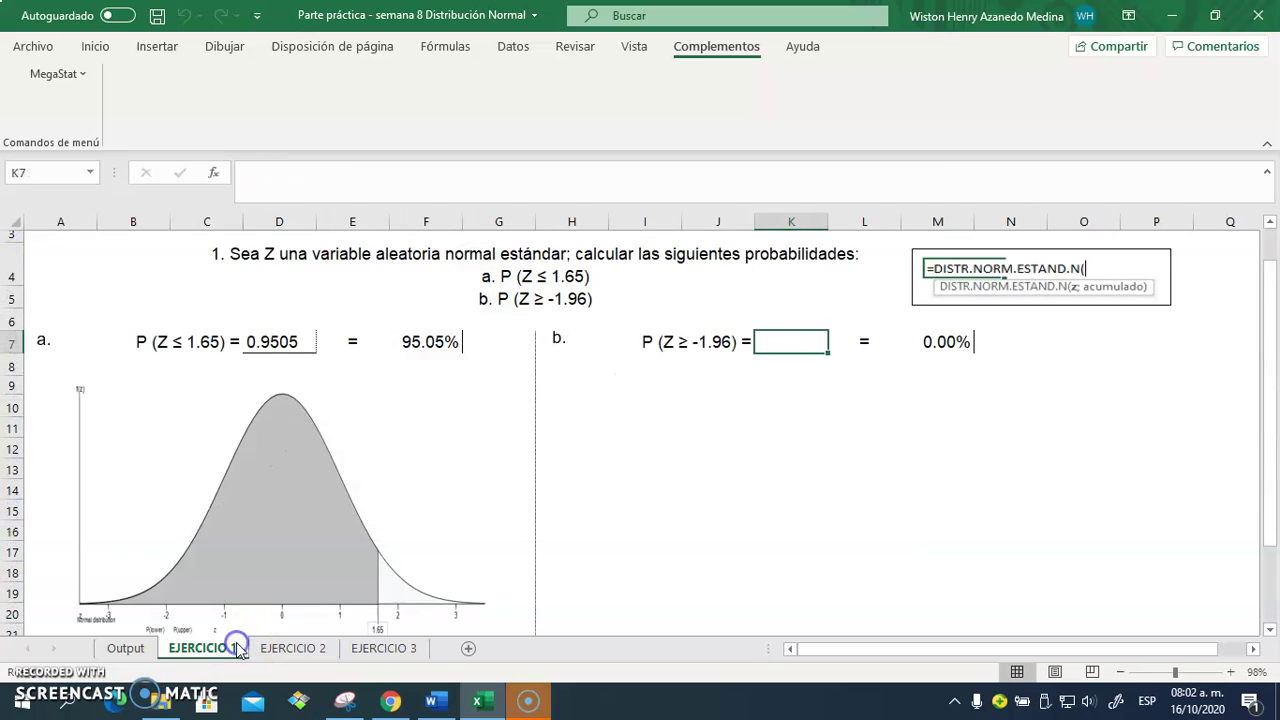
left_click(651, 434)
key("ctrl+v")
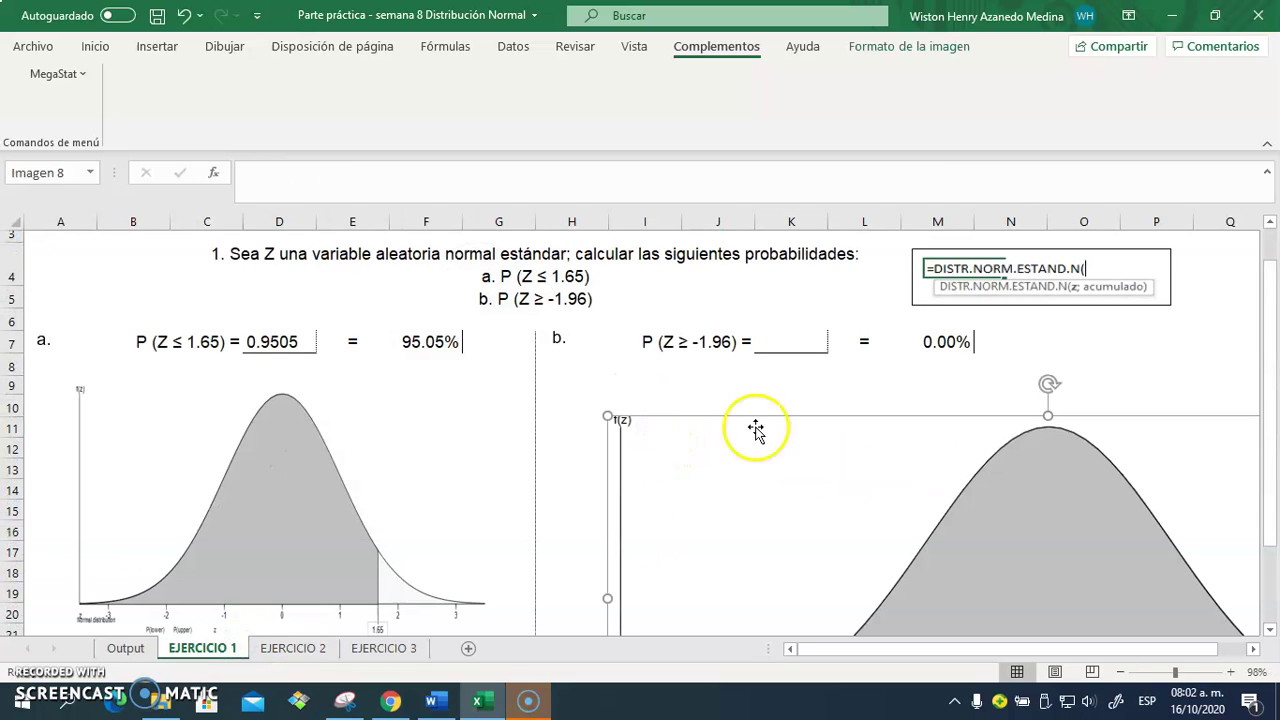
Step: Shrink the pasted curve image and place it under the part b probability, starting at column H
left_click_drag(605, 414, 757, 403)
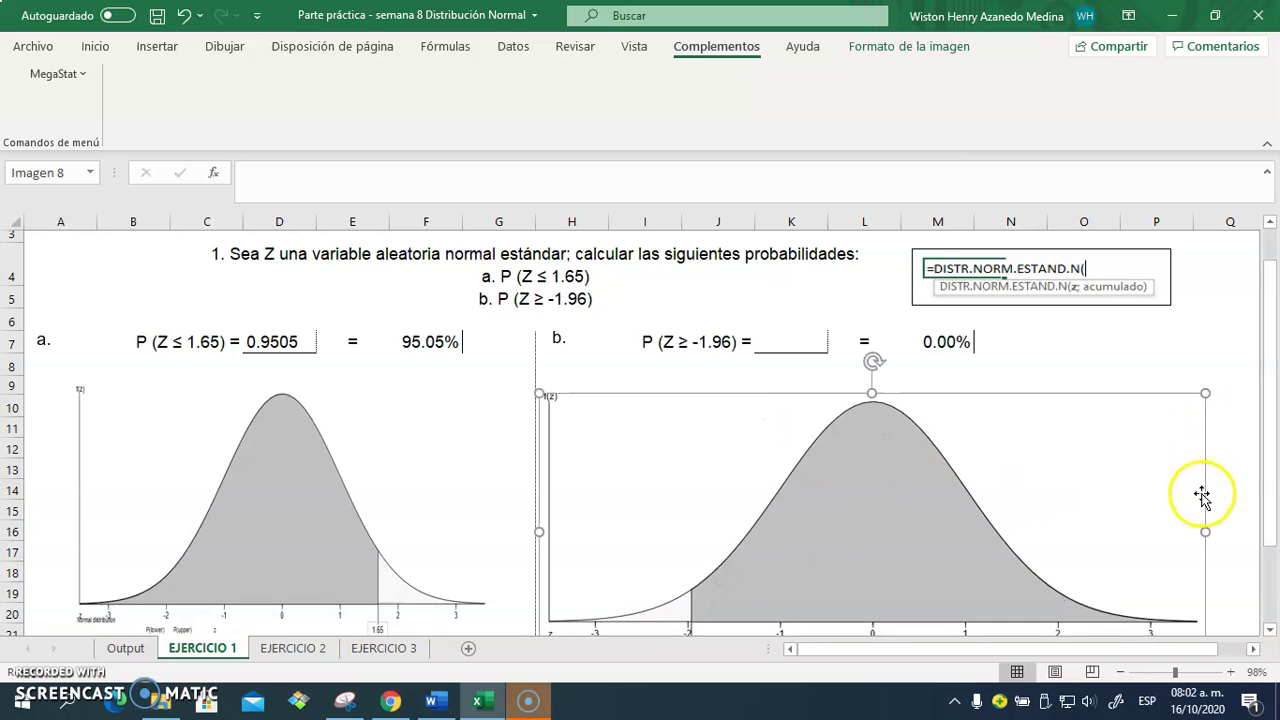
left_click_drag(1205, 532, 1129, 513)
left_click_drag(1274, 513, 1272, 546)
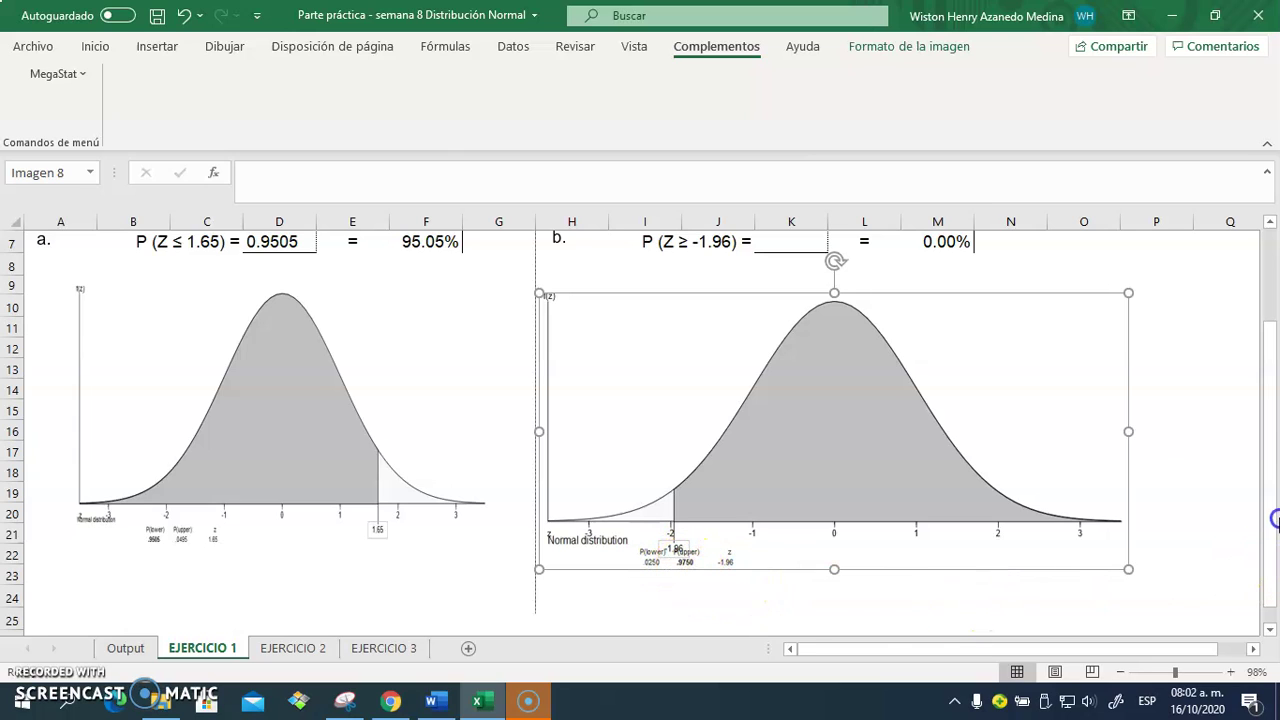
Step: Enter 0.9750 in cell K7 as the answer for P (Z ≥ -1.96)
left_click_drag(1268, 420, 1272, 362)
left_click(799, 342)
double_click(799, 342)
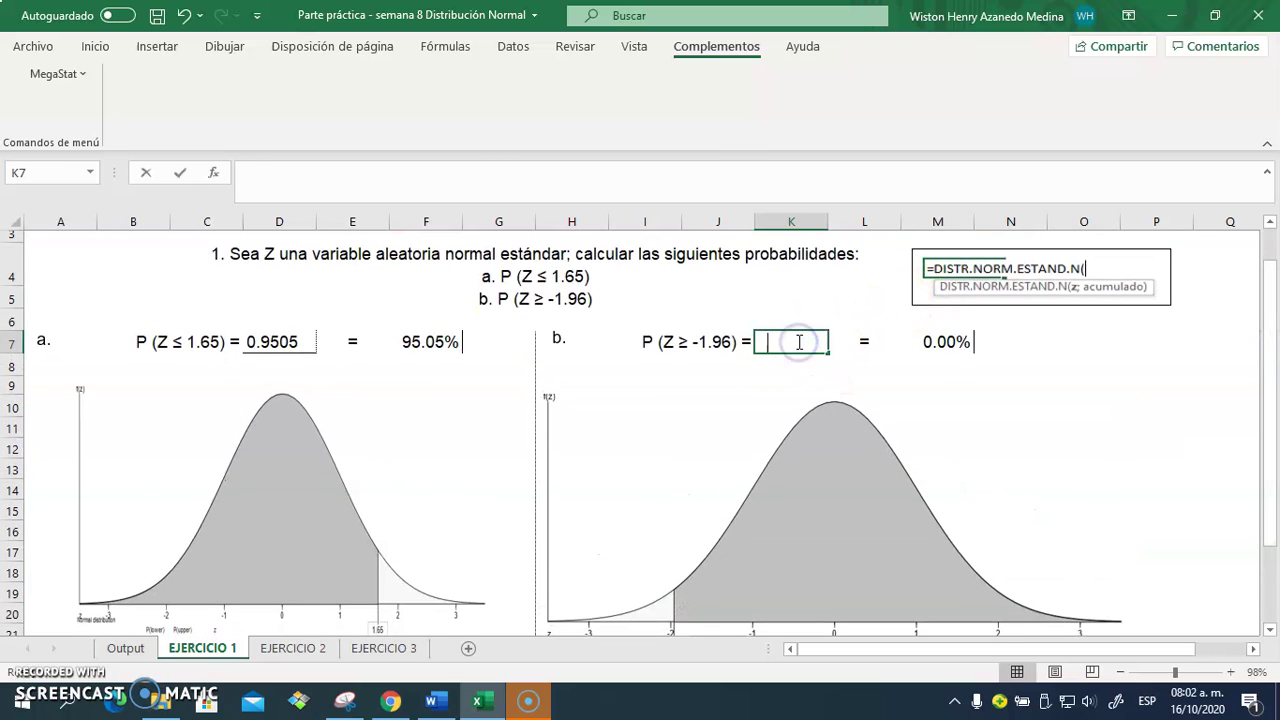
type("0.9750")
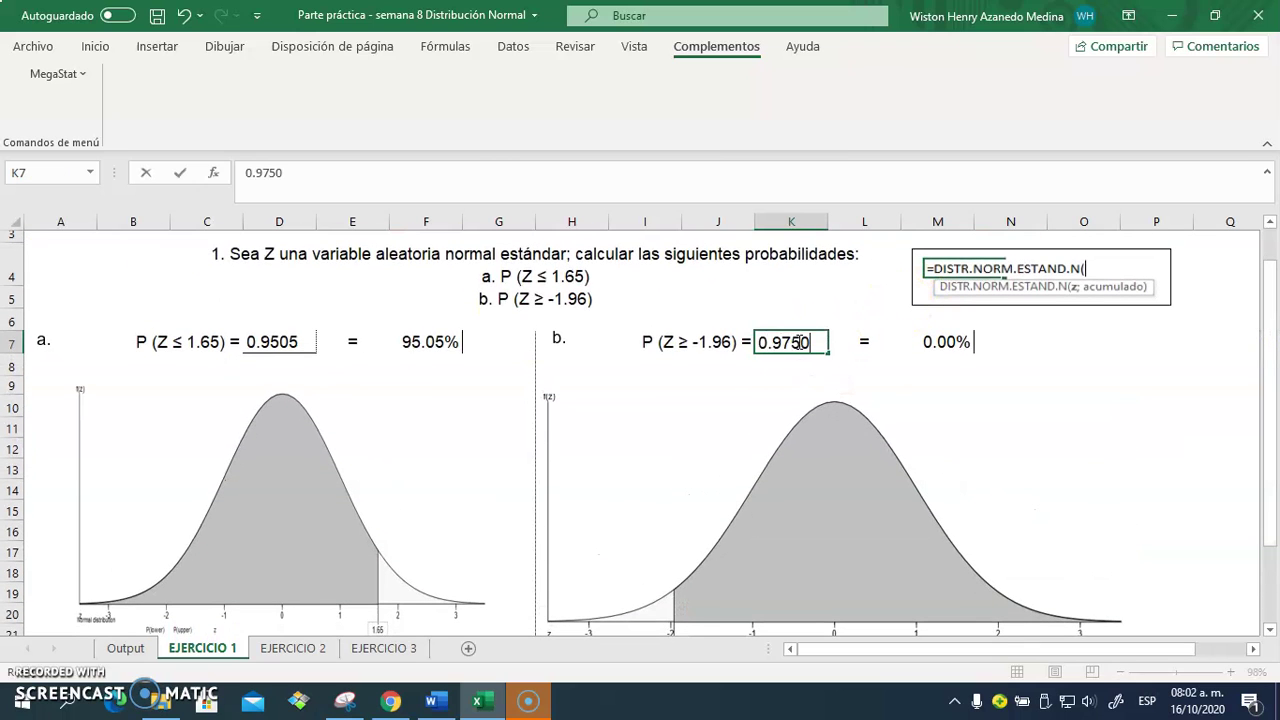
left_click(1002, 416)
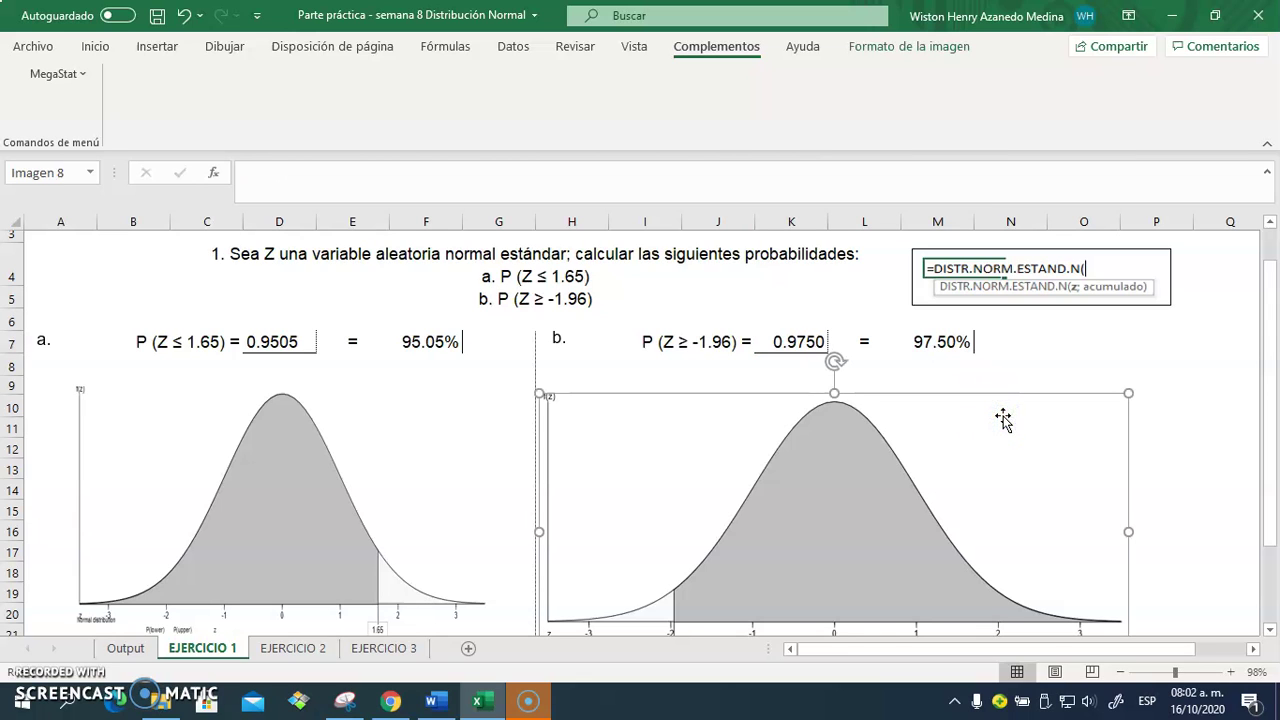
left_click(1226, 346)
left_click_drag(1272, 358, 1272, 393)
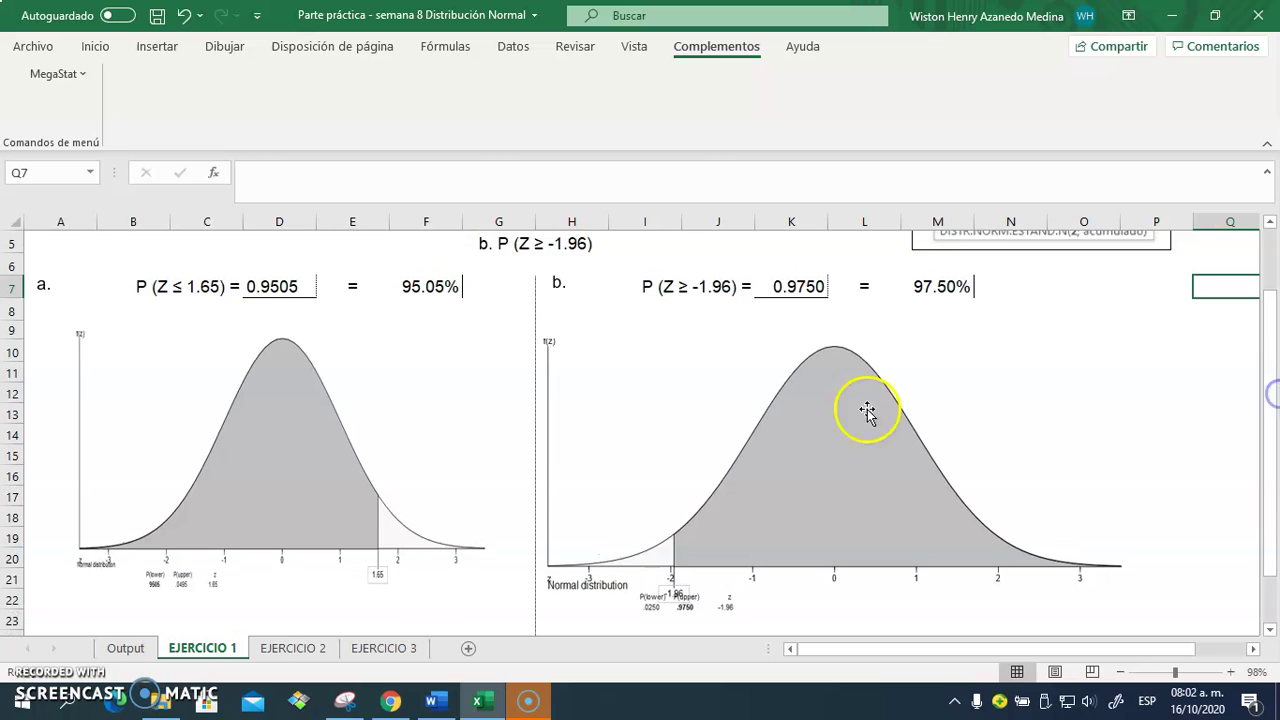
Step: On the EJERCICIO 2 sheet, enter the mean 2100 in D7 and the standard deviation 450 in D8
left_click(292, 649)
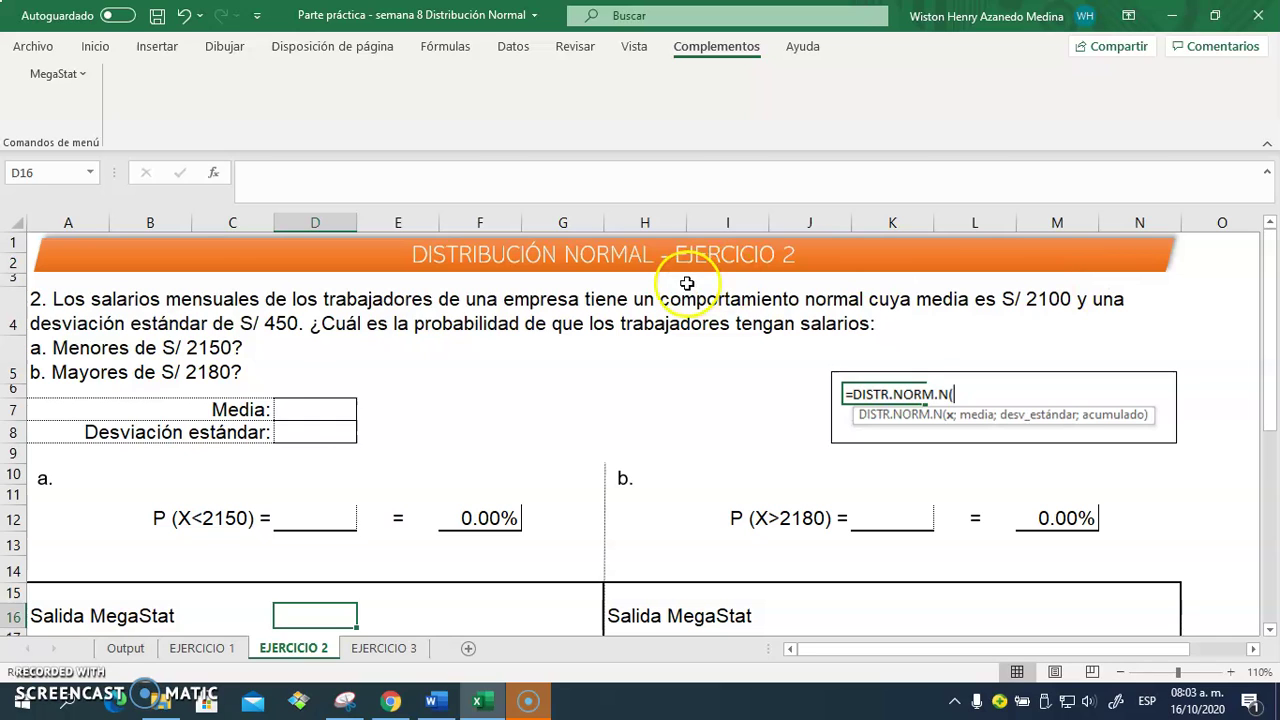
left_click(302, 411)
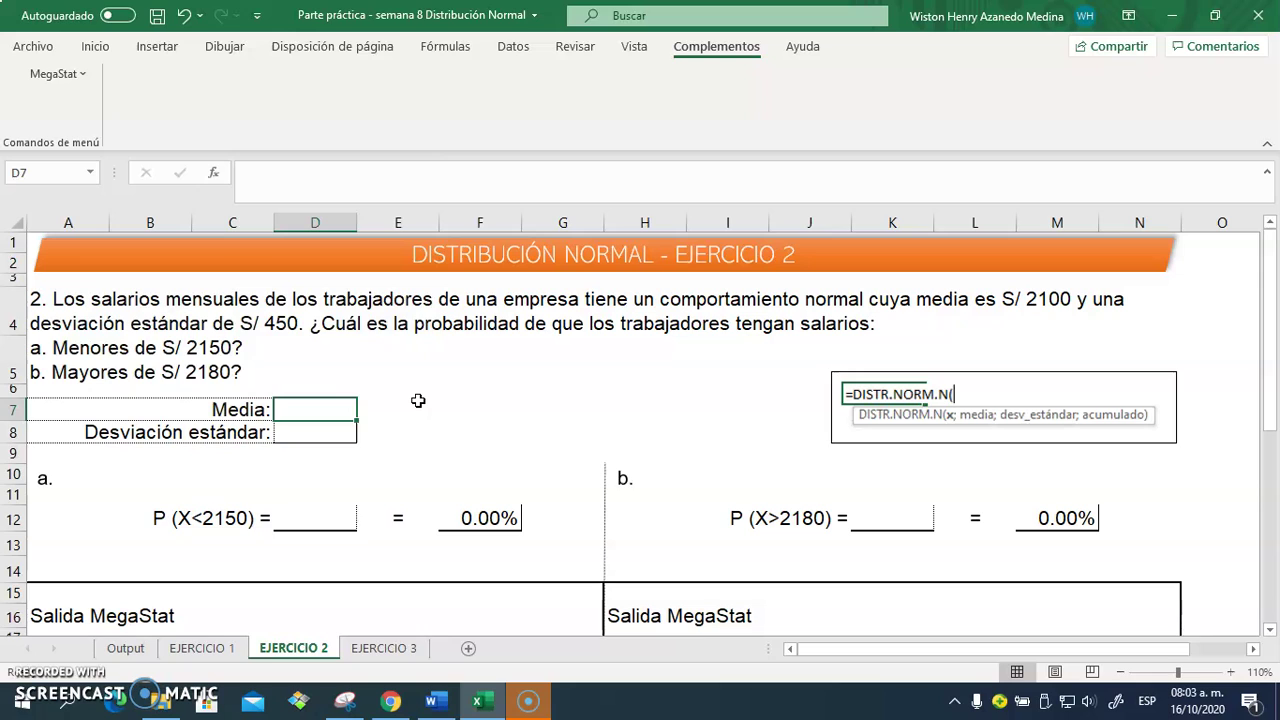
type("21")
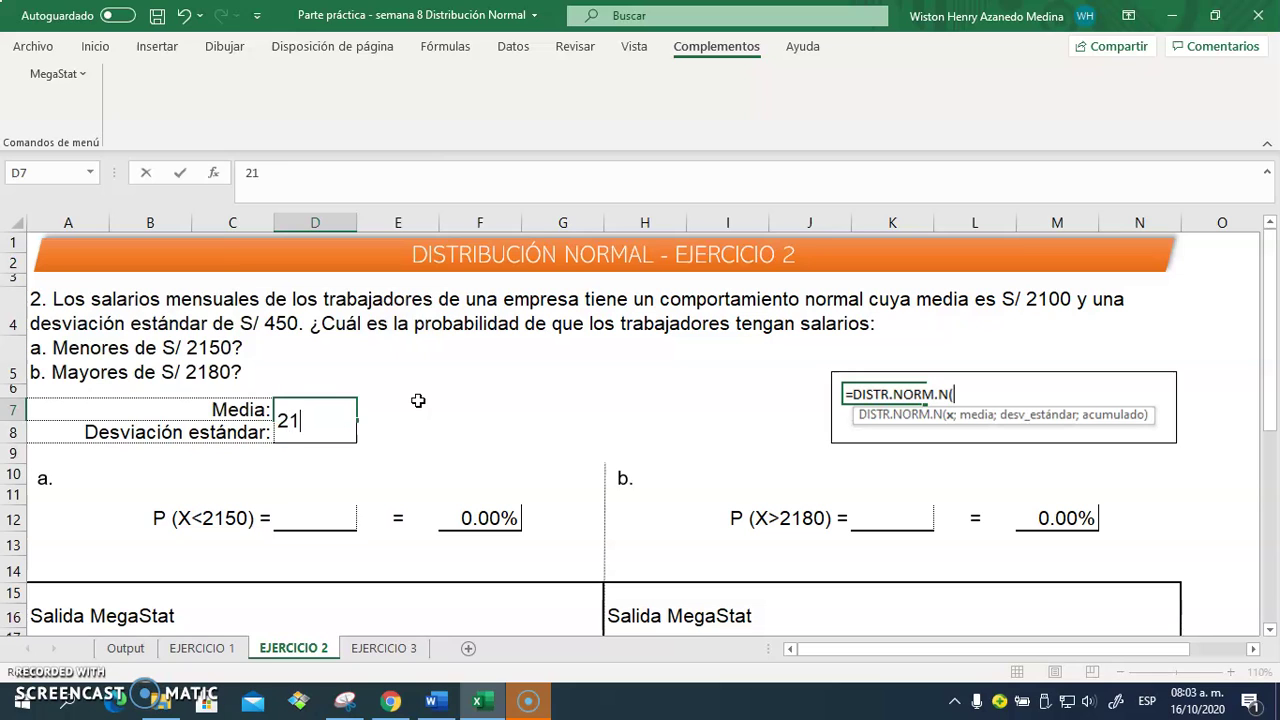
type("00")
left_click(422, 424)
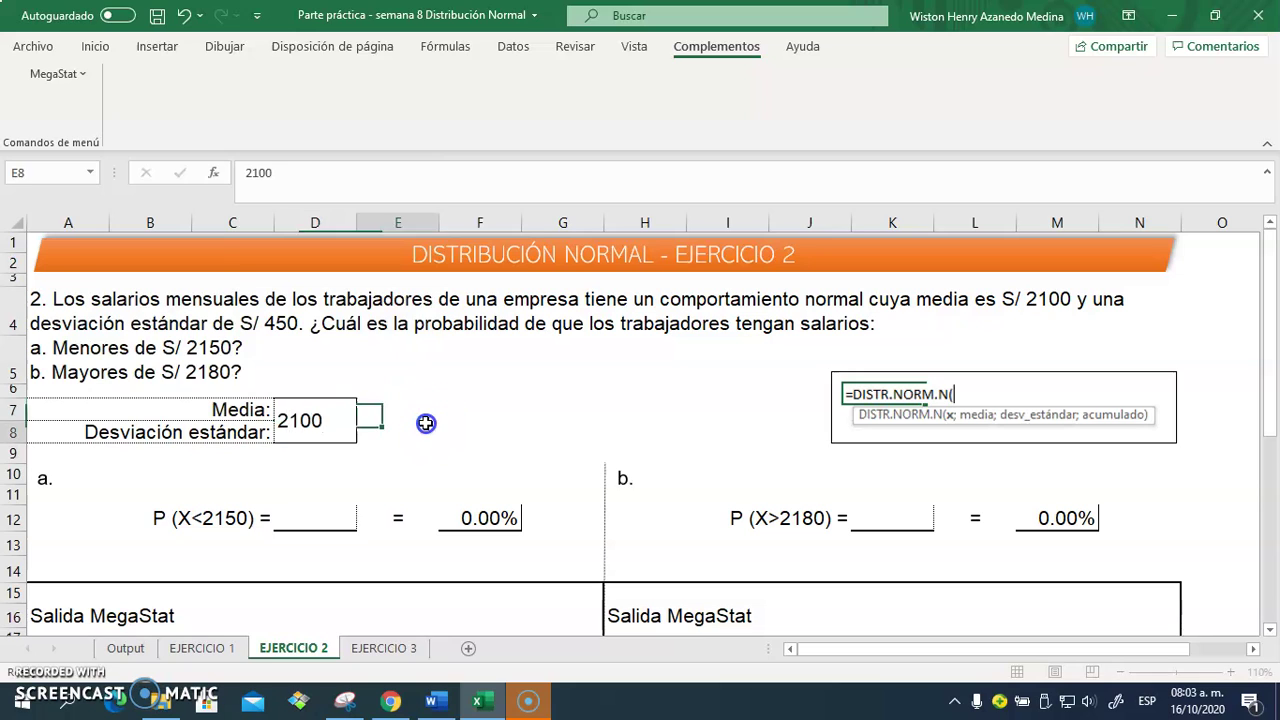
left_click(286, 437)
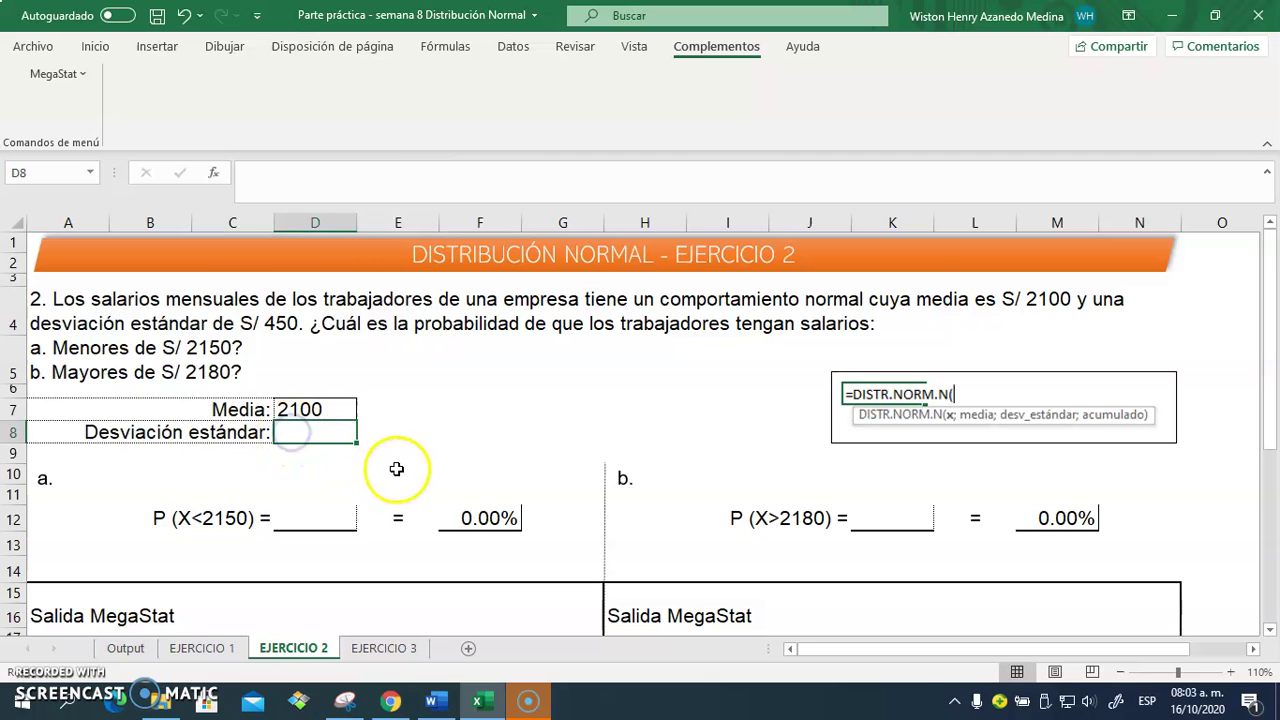
type("450")
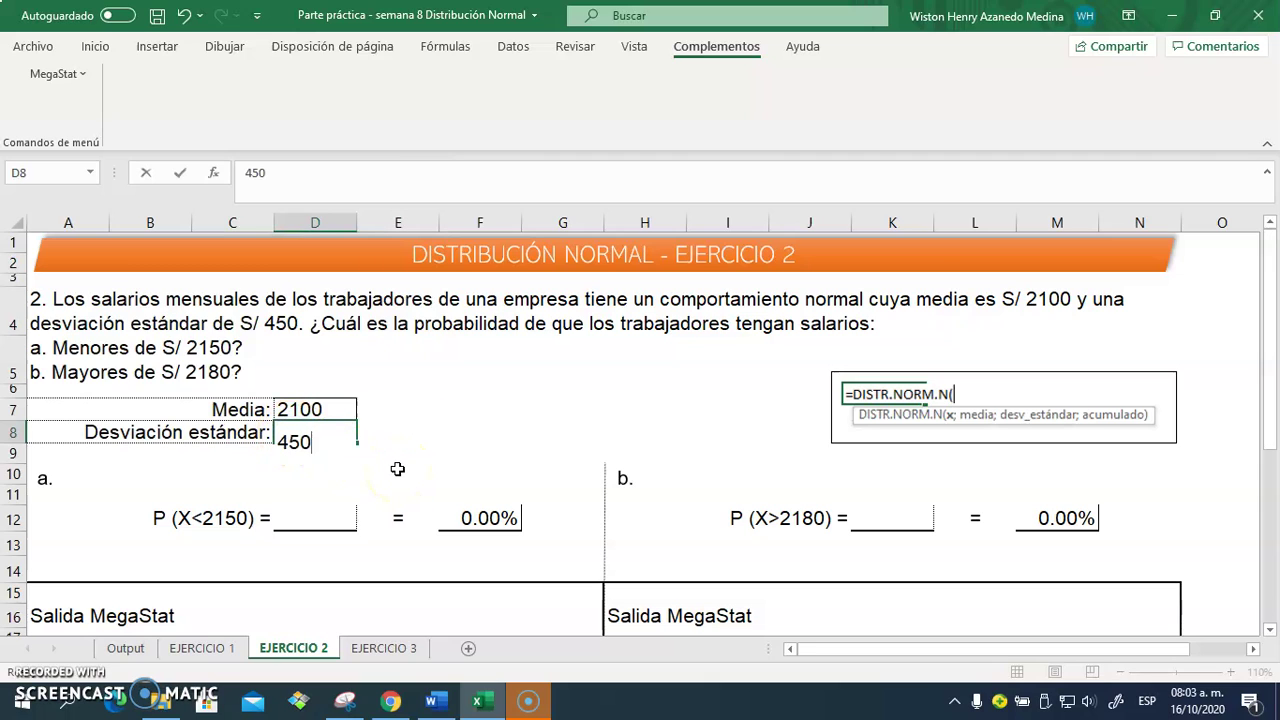
left_click(420, 475)
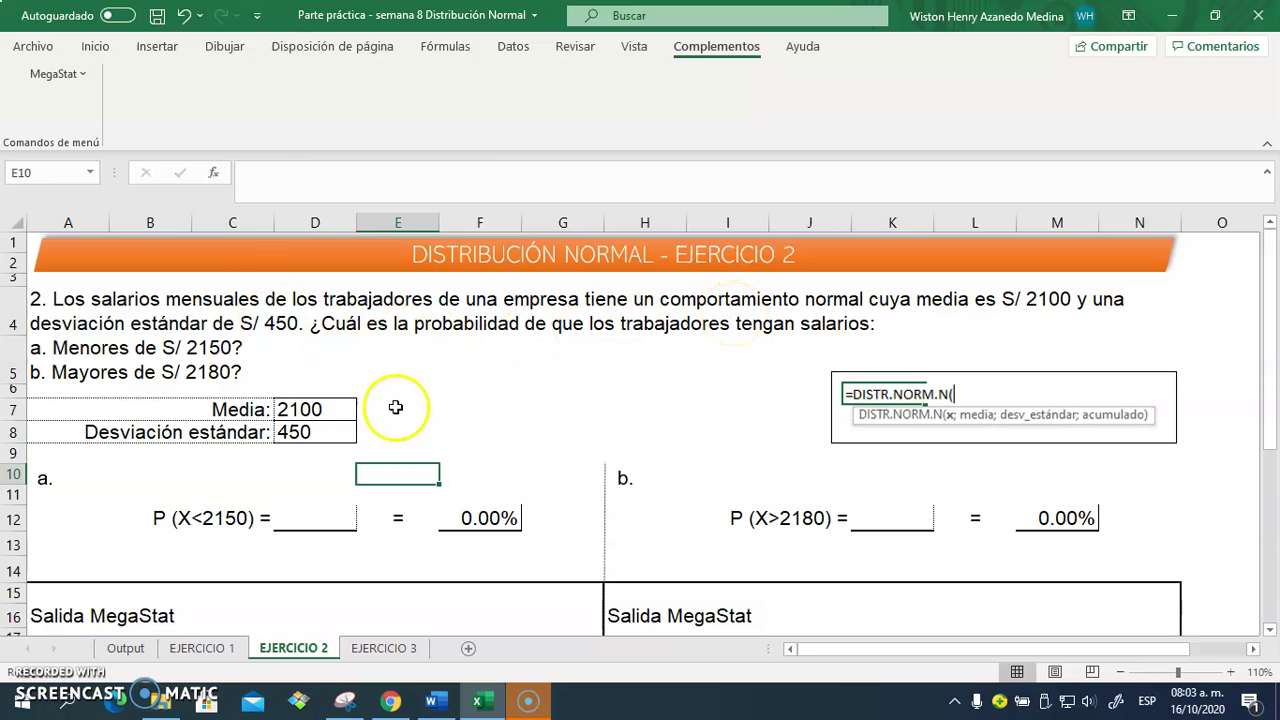
Step: Run MegaStat's Normal Distribution for part a with previous inputs cleared, X = 2150, mean 2100, standard deviation 450 and lower shading
left_click(303, 520)
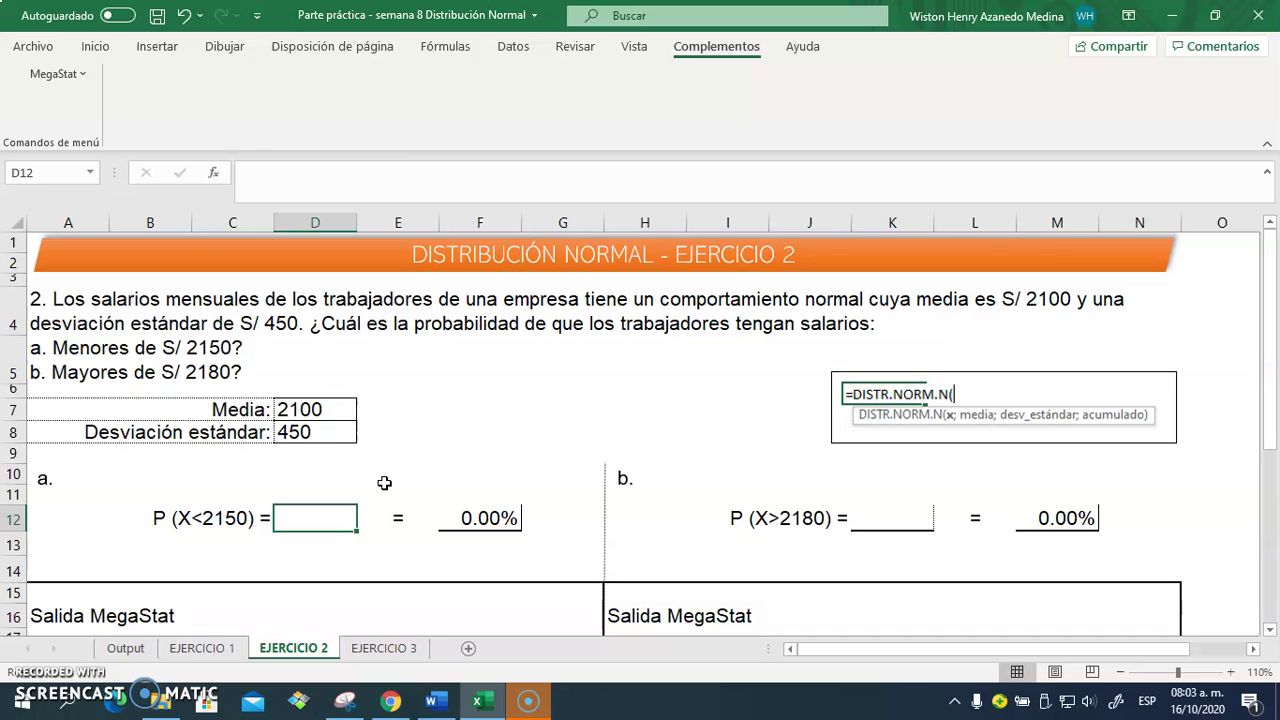
left_click(55, 74)
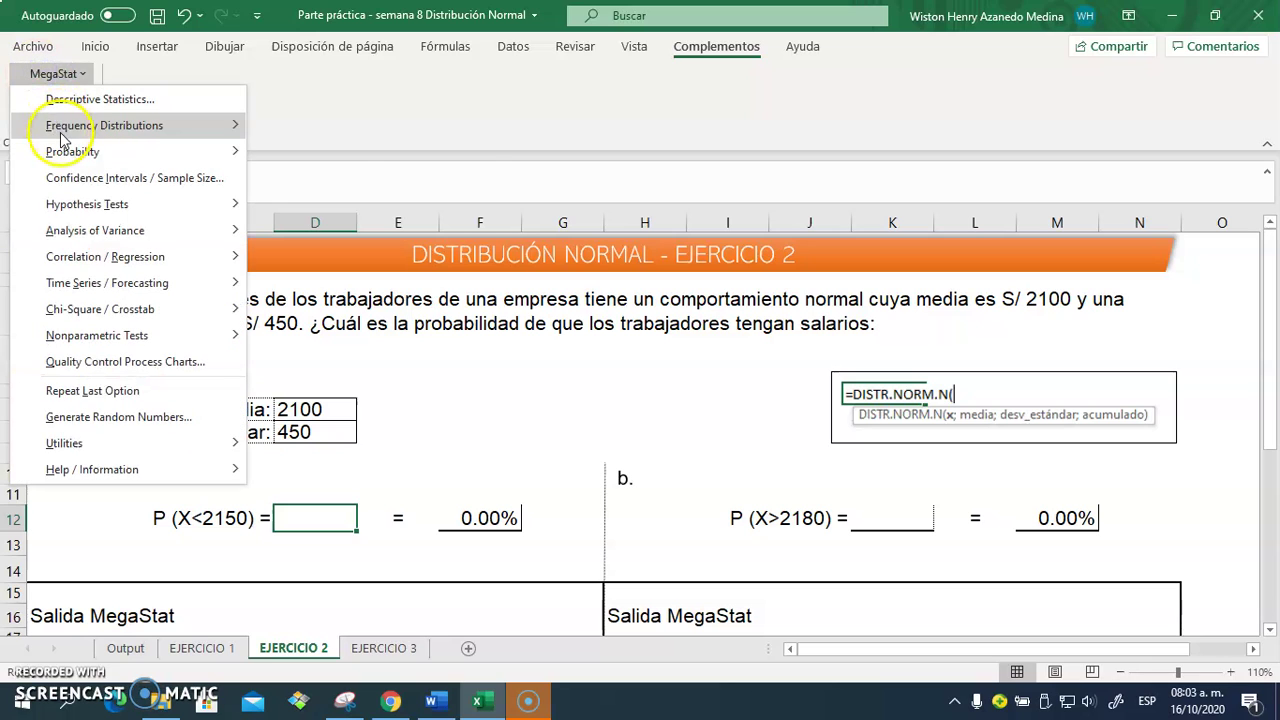
mouse_move(65, 152)
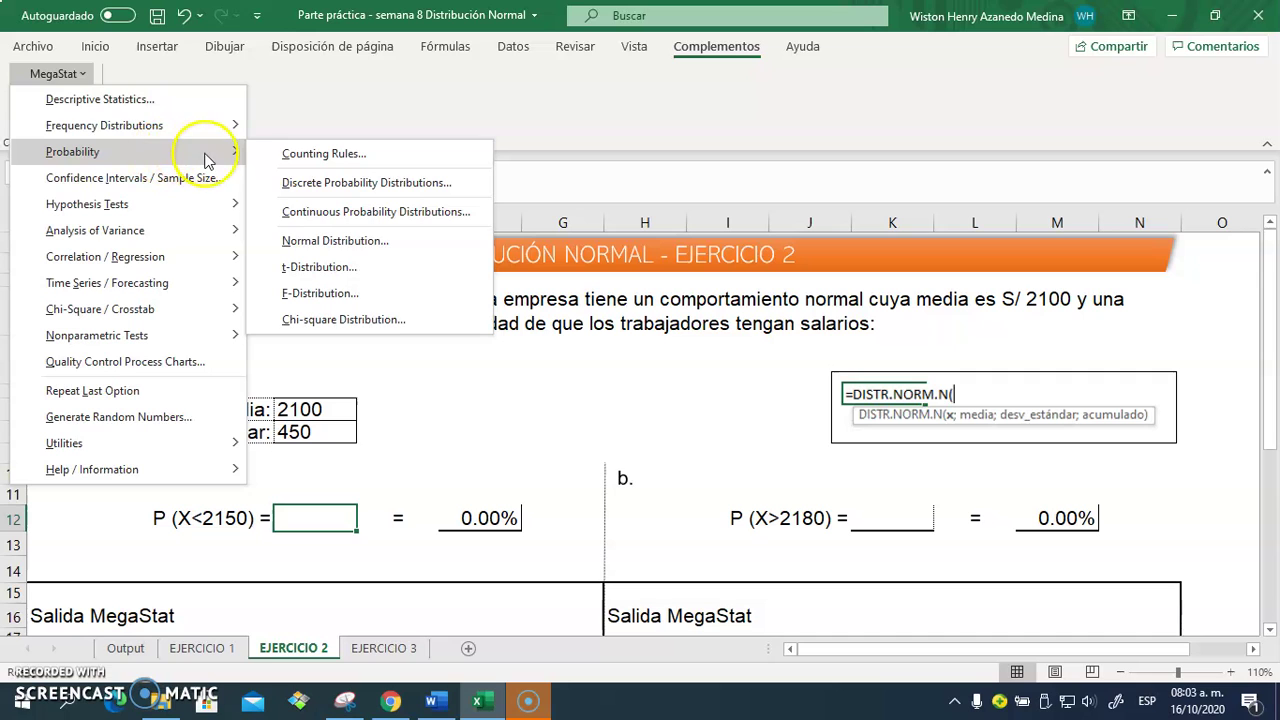
left_click(345, 249)
left_click_drag(609, 194, 896, 188)
left_click(1145, 257)
mouse_move(889, 191)
left_mouse_down()
mouse_move(749, 160)
mouse_move(945, 115)
left_mouse_up()
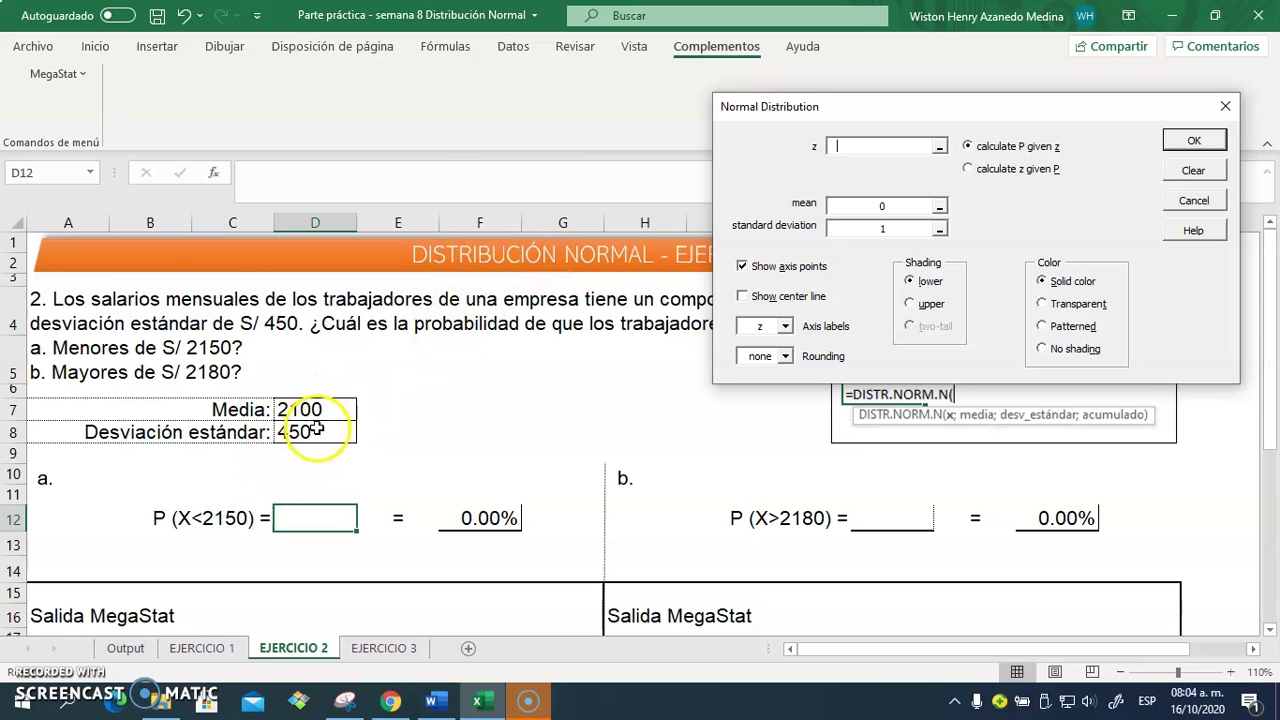
left_click(891, 204)
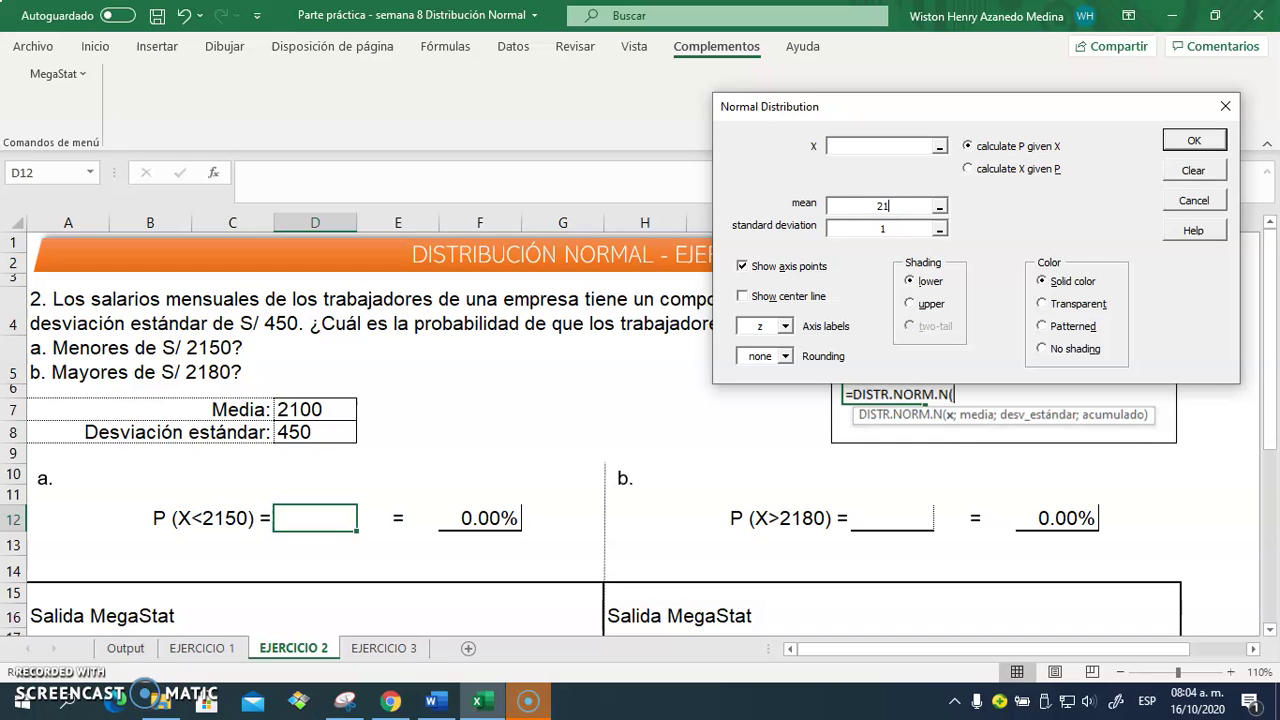
left_click(866, 228)
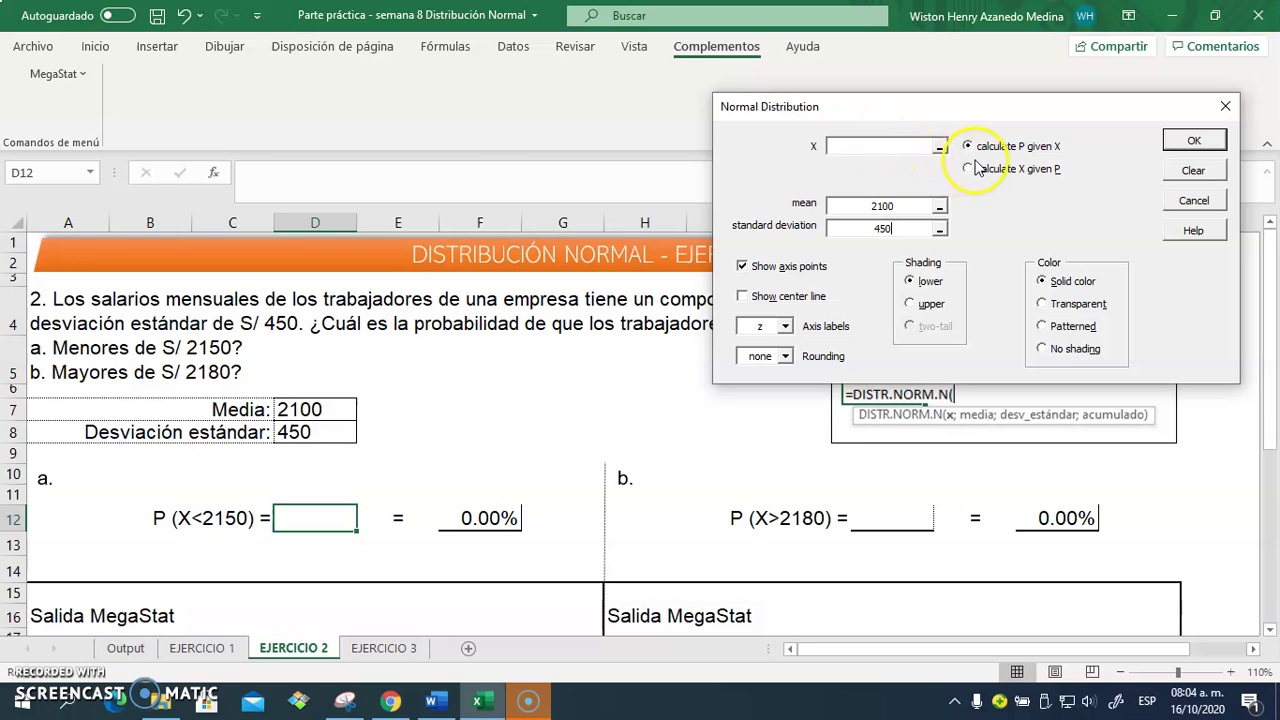
left_click(865, 146)
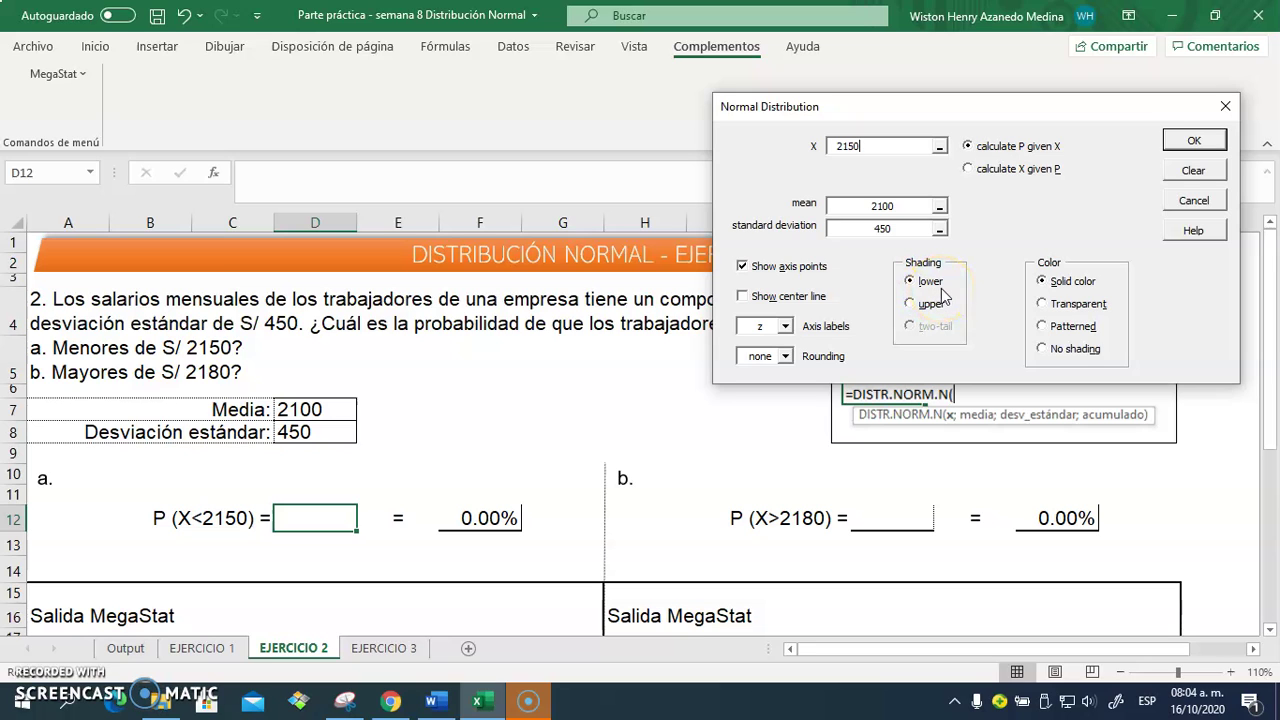
left_click(1196, 140)
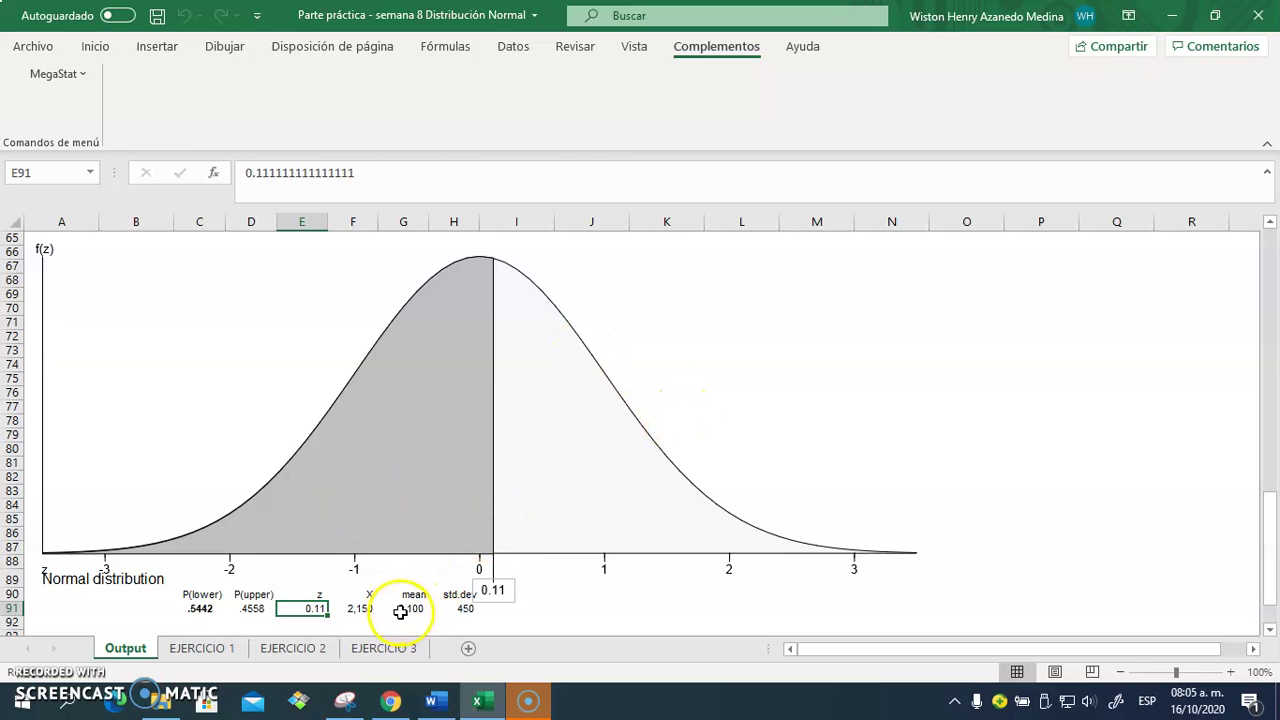
Step: Check the X = 2150 results on the Output sheet and capture them with their curve in Herramienta Recortes
left_click(363, 609)
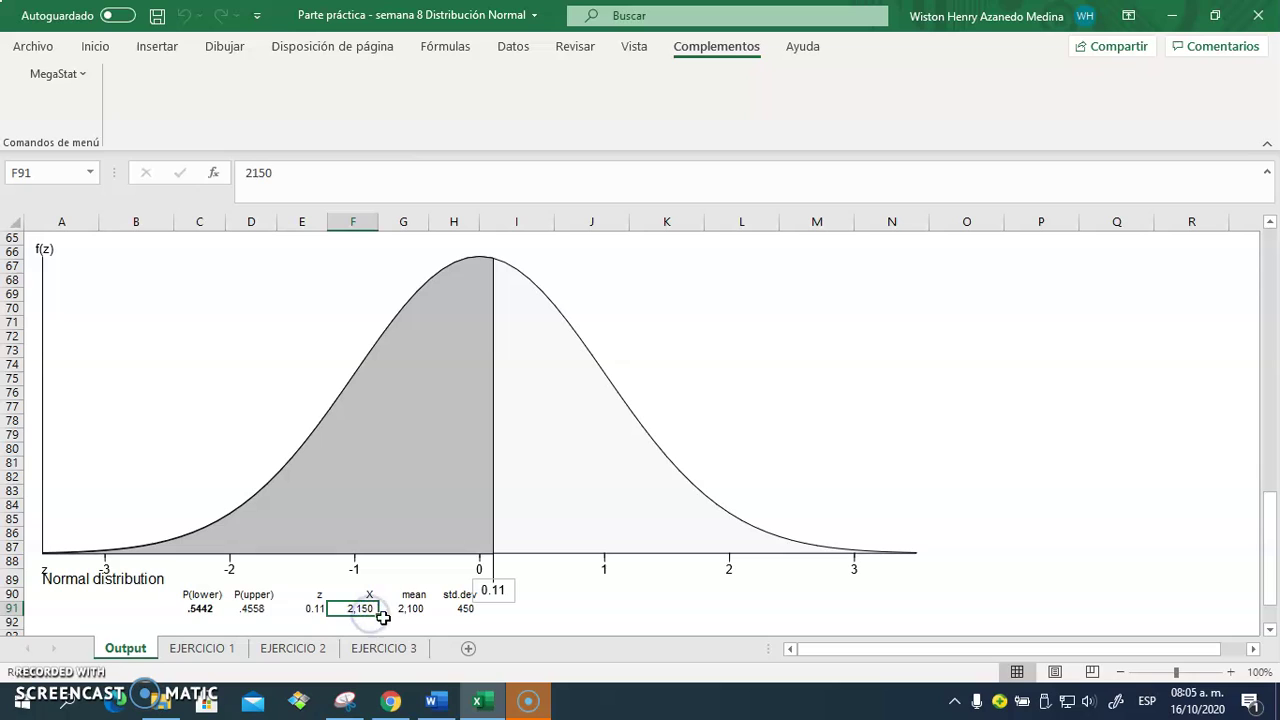
left_click(199, 608)
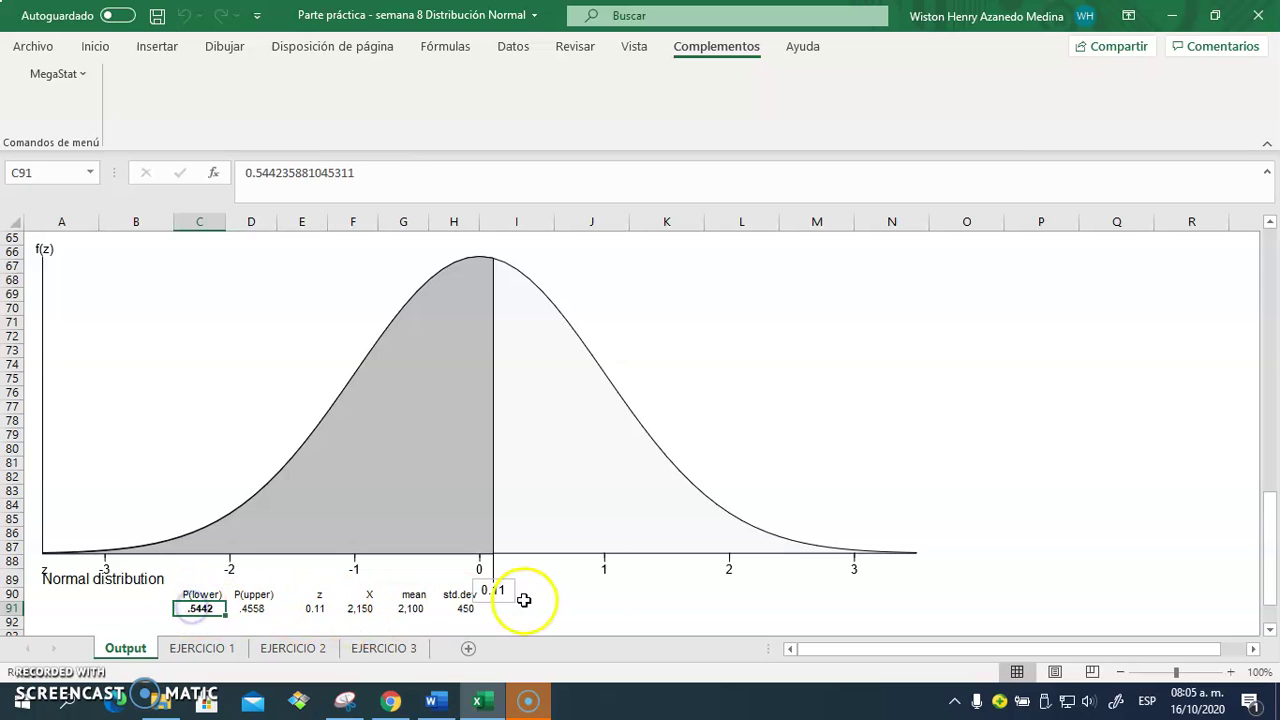
left_click(1034, 529)
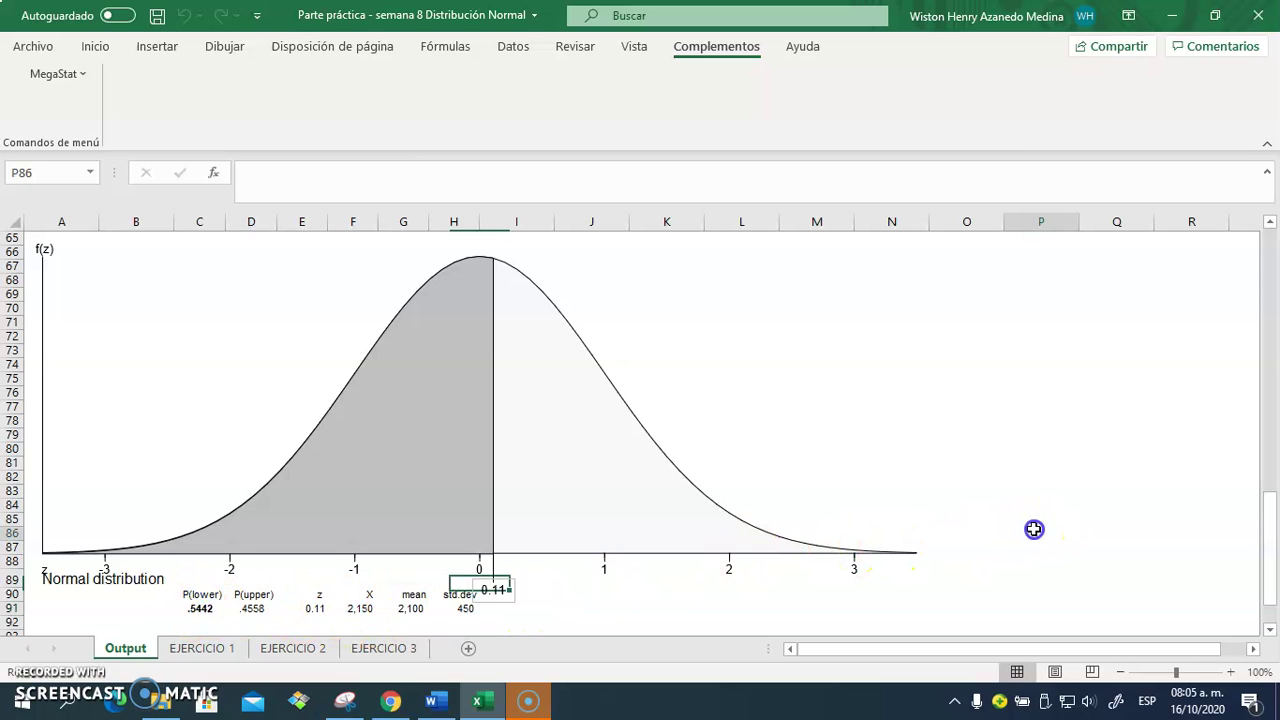
left_click(341, 702)
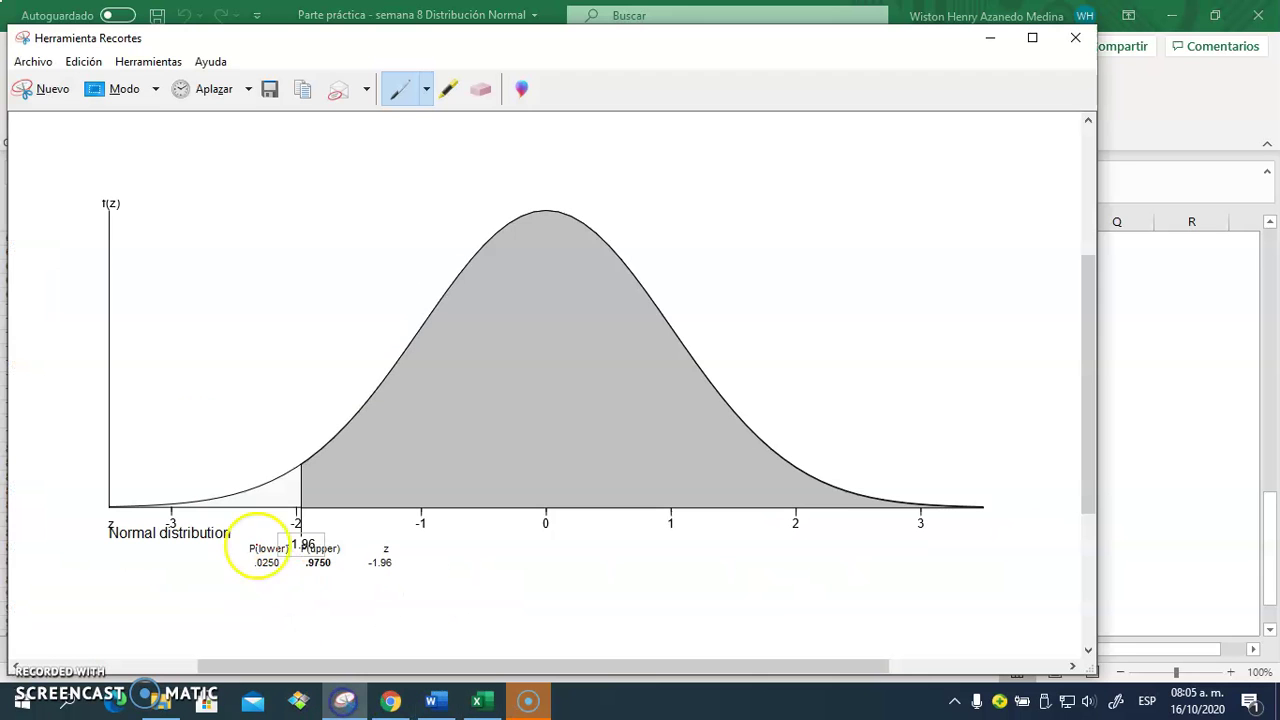
left_click(37, 88)
left_click_drag(23, 234, 917, 620)
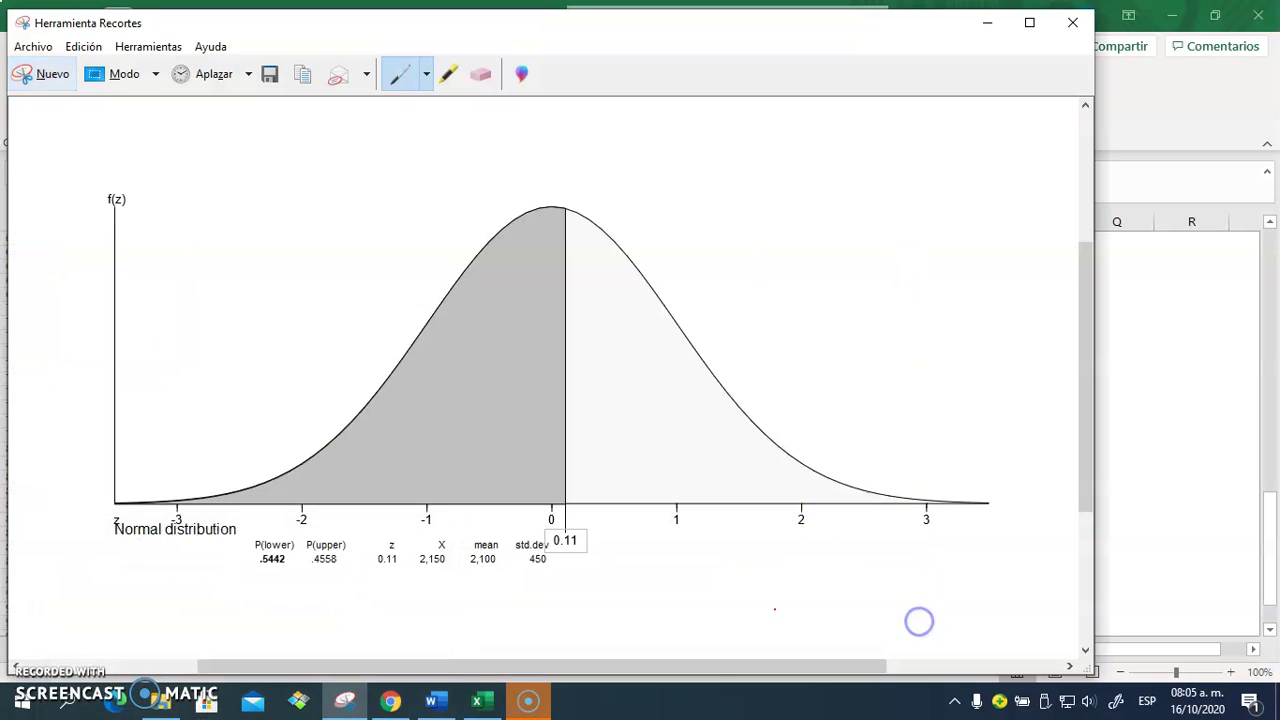
Step: Return to Excel and paste the captured curve into the EJERCICIO 2 sheet under part a's Salida MegaStat heading
left_click(476, 703)
left_click(302, 652)
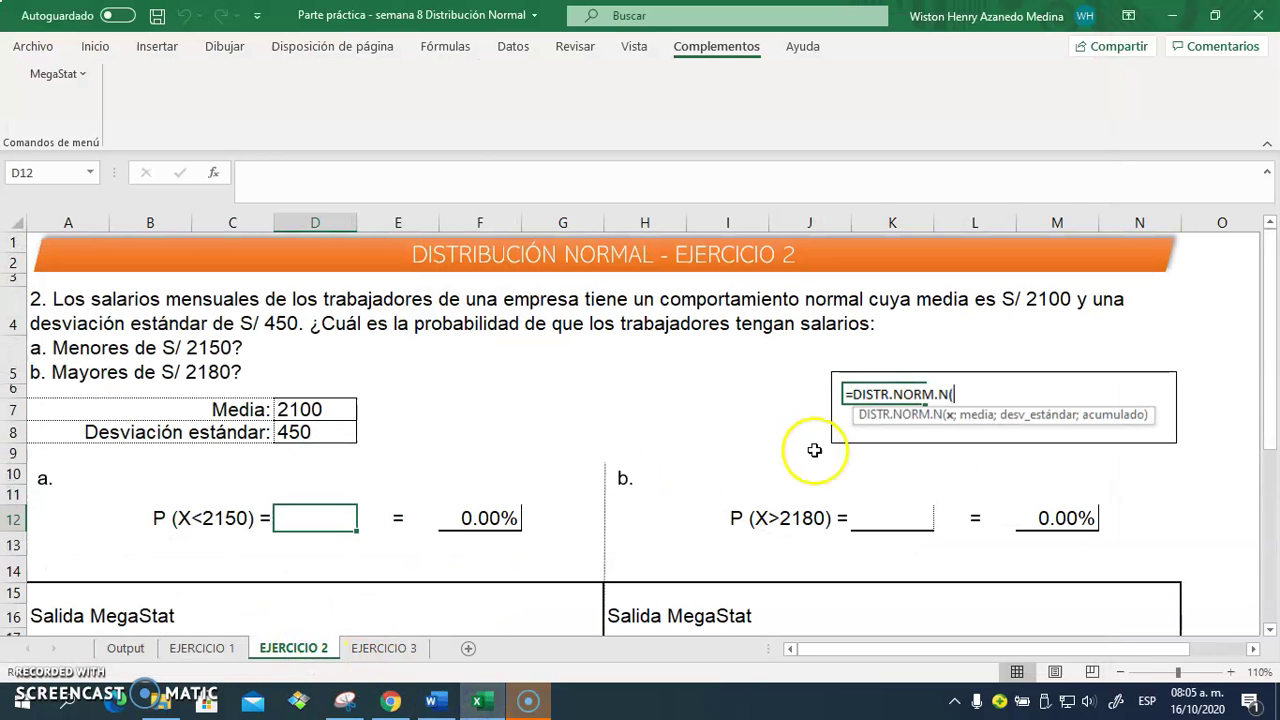
left_click_drag(1273, 437, 1273, 545)
left_click(106, 465)
key("ctrl+v")
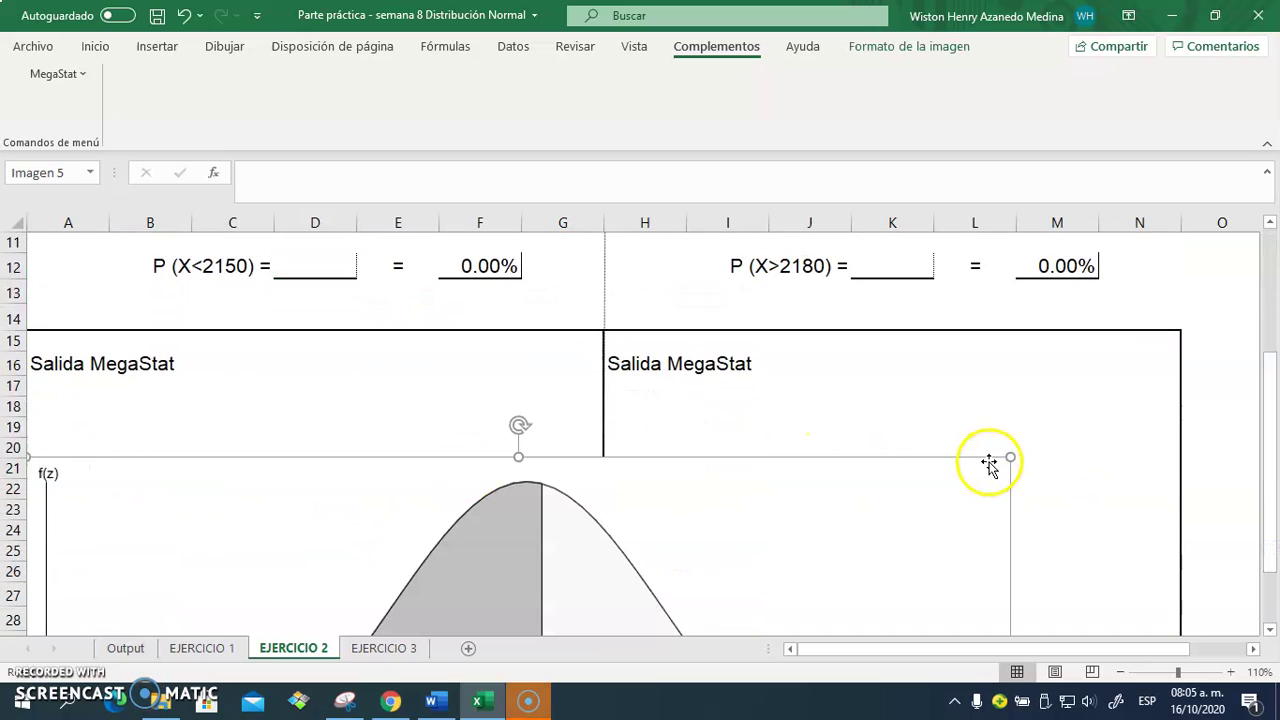
Step: Shrink and reposition part a's curve image inside its Salida MegaStat box, spanning about columns A to F and rows 17 to 31
left_click_drag(1008, 457, 423, 486)
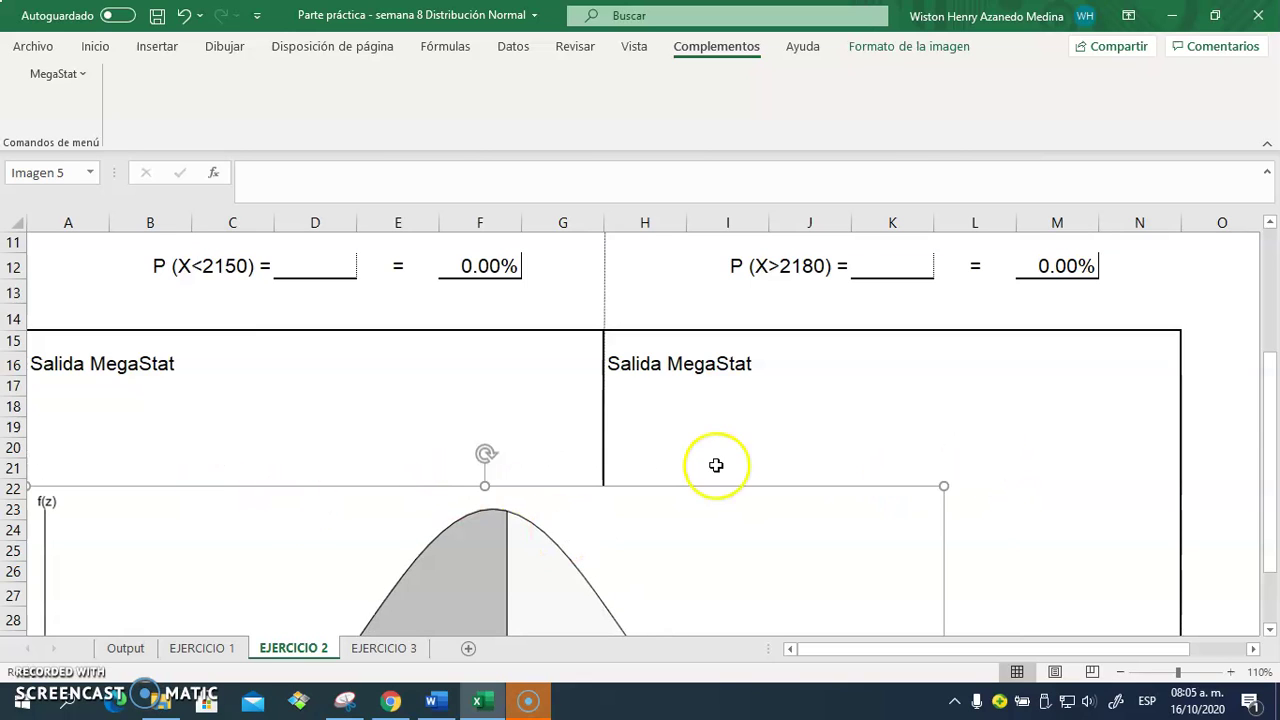
left_click_drag(943, 487, 471, 524)
left_click_drag(1271, 408, 1274, 598)
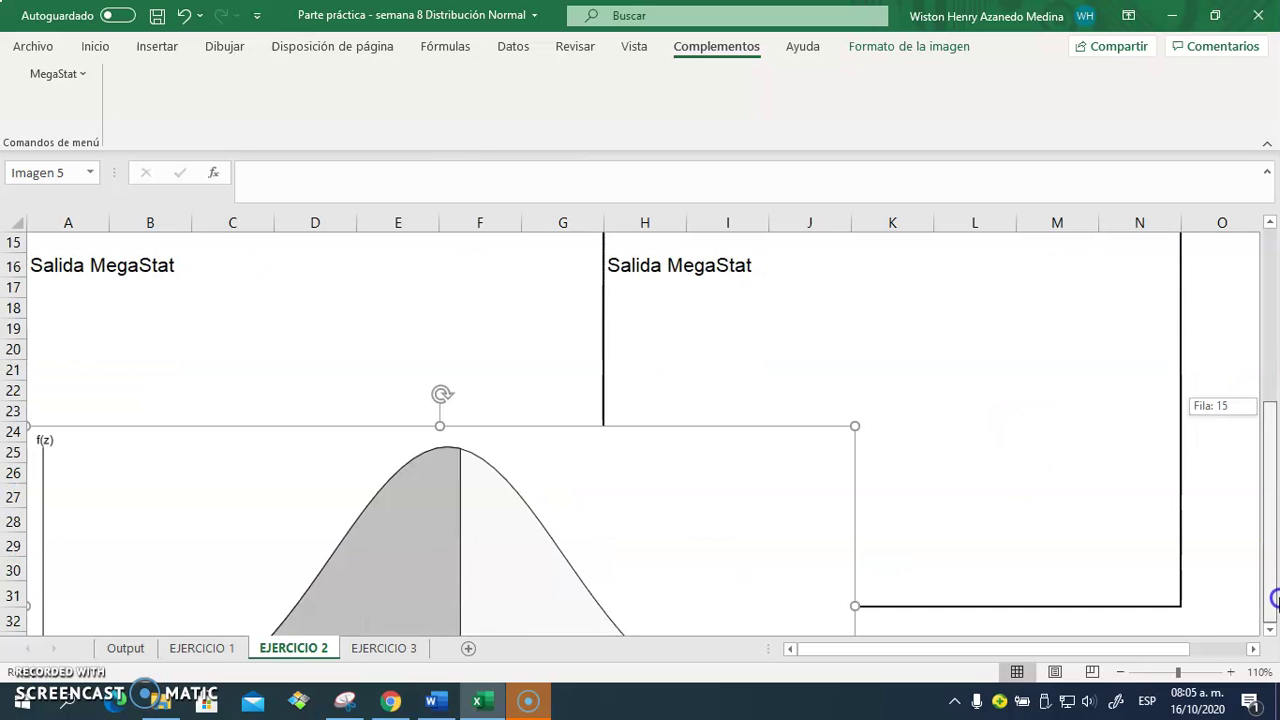
left_click_drag(853, 606, 551, 574)
left_click_drag(360, 549, 352, 410)
left_click_drag(549, 467, 497, 464)
left_click_drag(258, 318, 258, 366)
left_click_drag(240, 460, 244, 410)
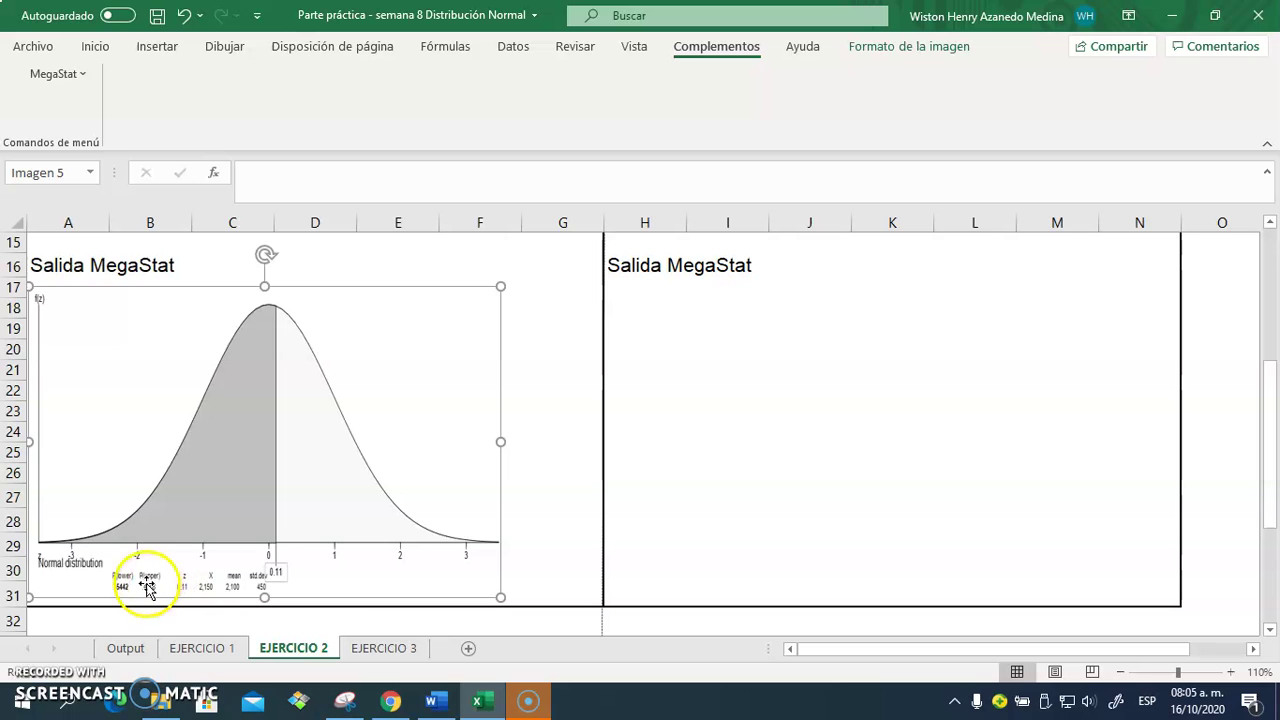
Step: Enter 0.5442 in D12 as the probability P (X<2150), removing the stray ¿ character
left_click_drag(1272, 497, 1271, 423)
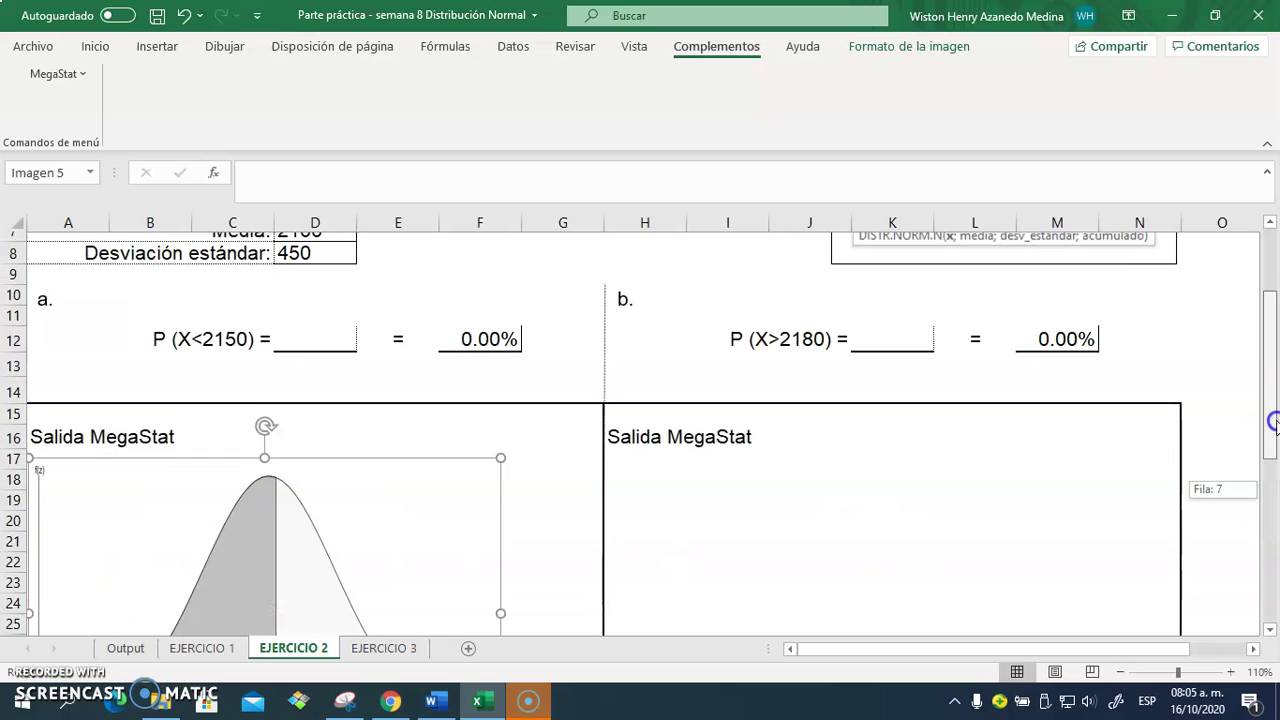
left_click(344, 334)
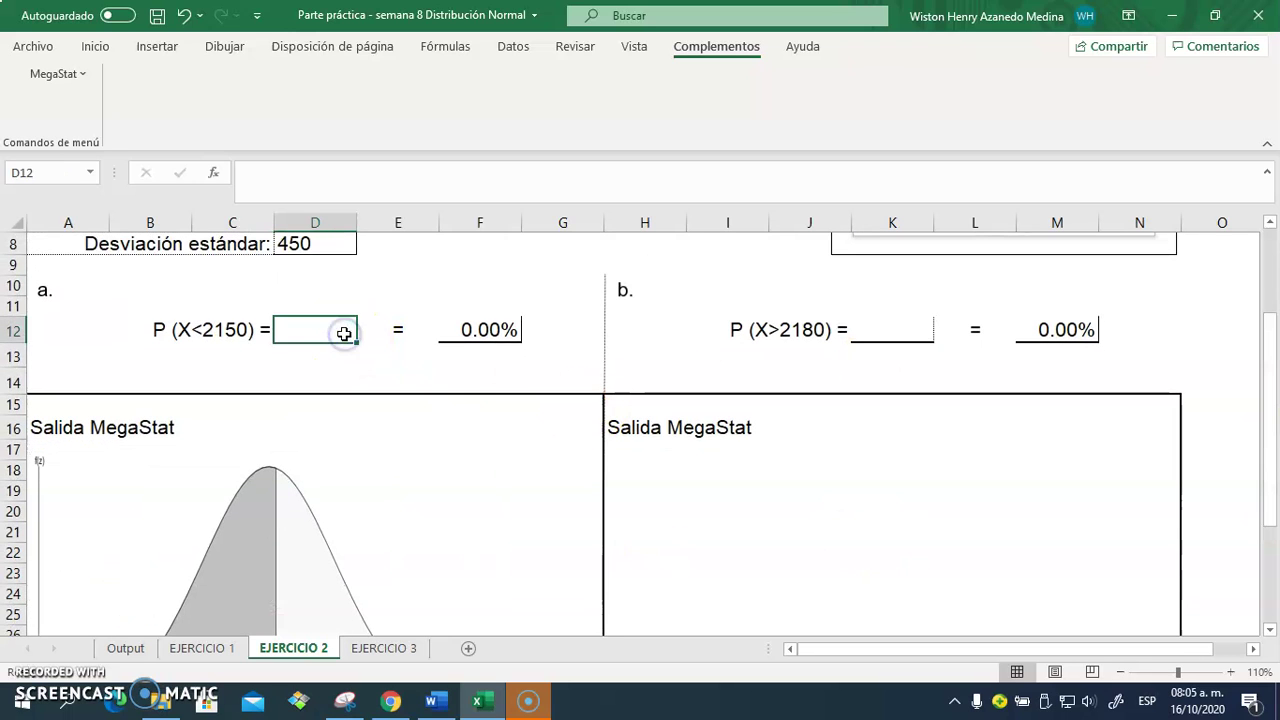
type("0.5442¿")
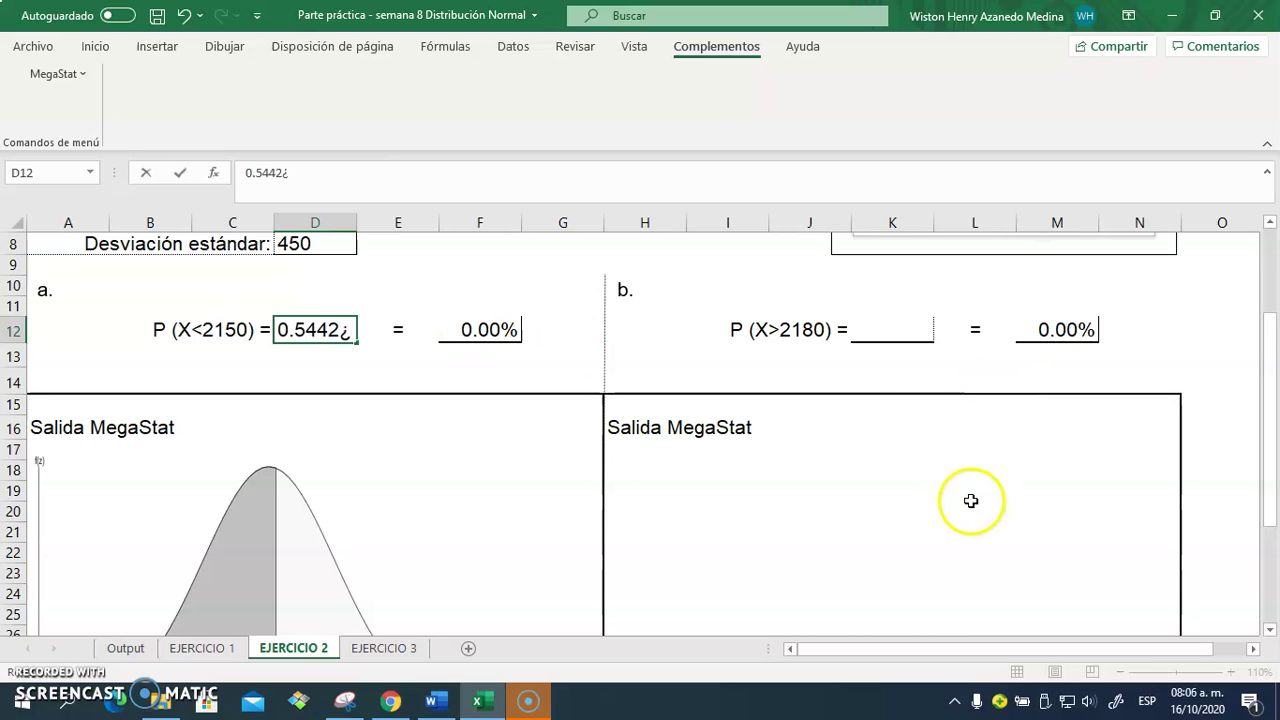
left_click(972, 492)
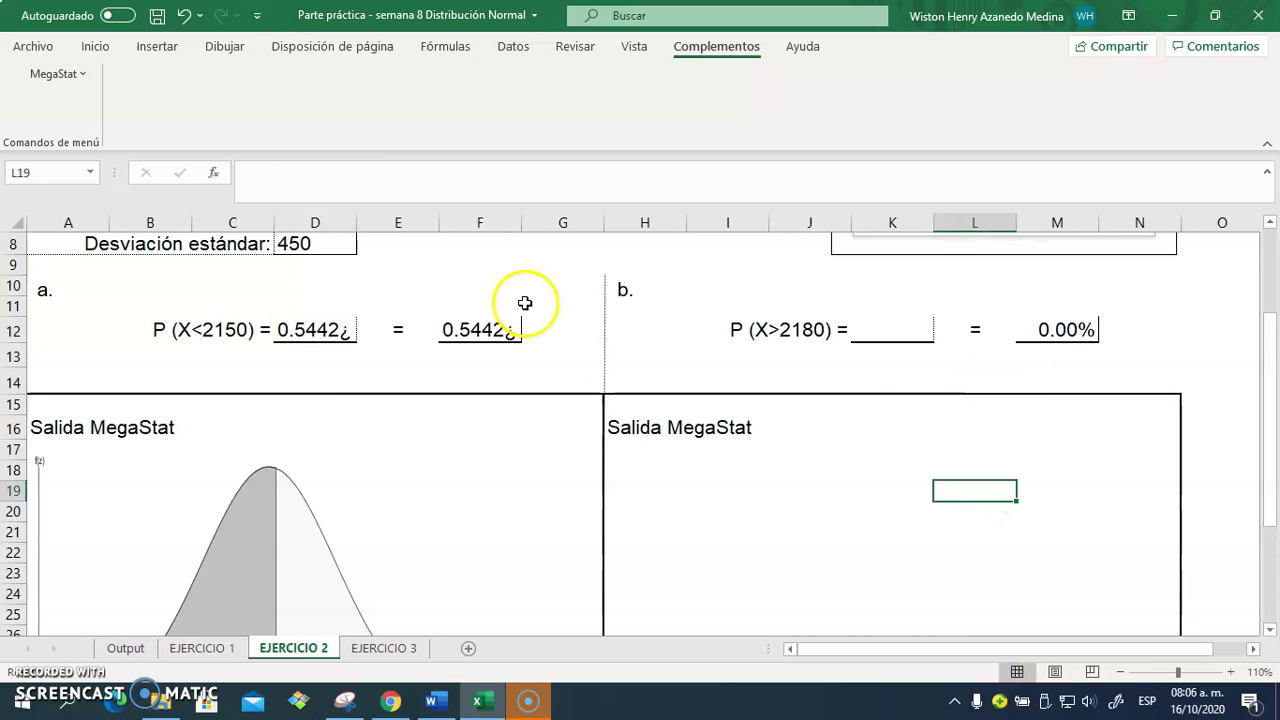
left_click(288, 326)
left_click(306, 175)
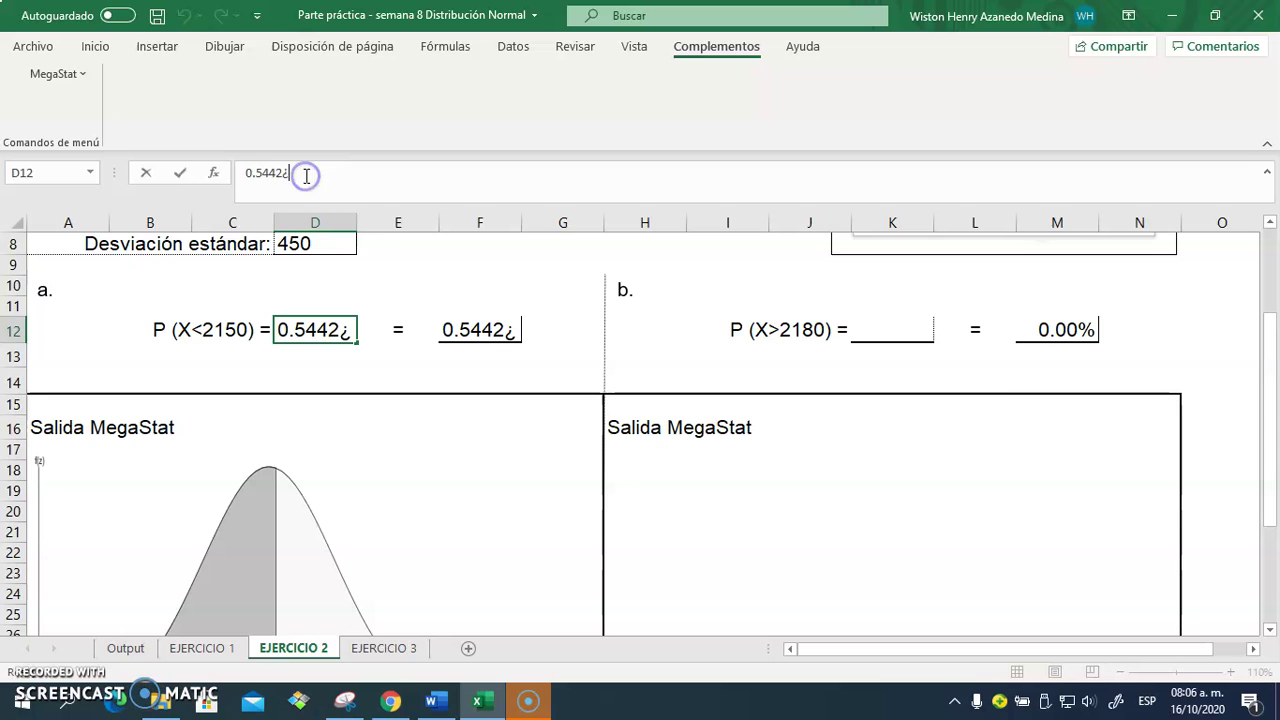
left_click(738, 527)
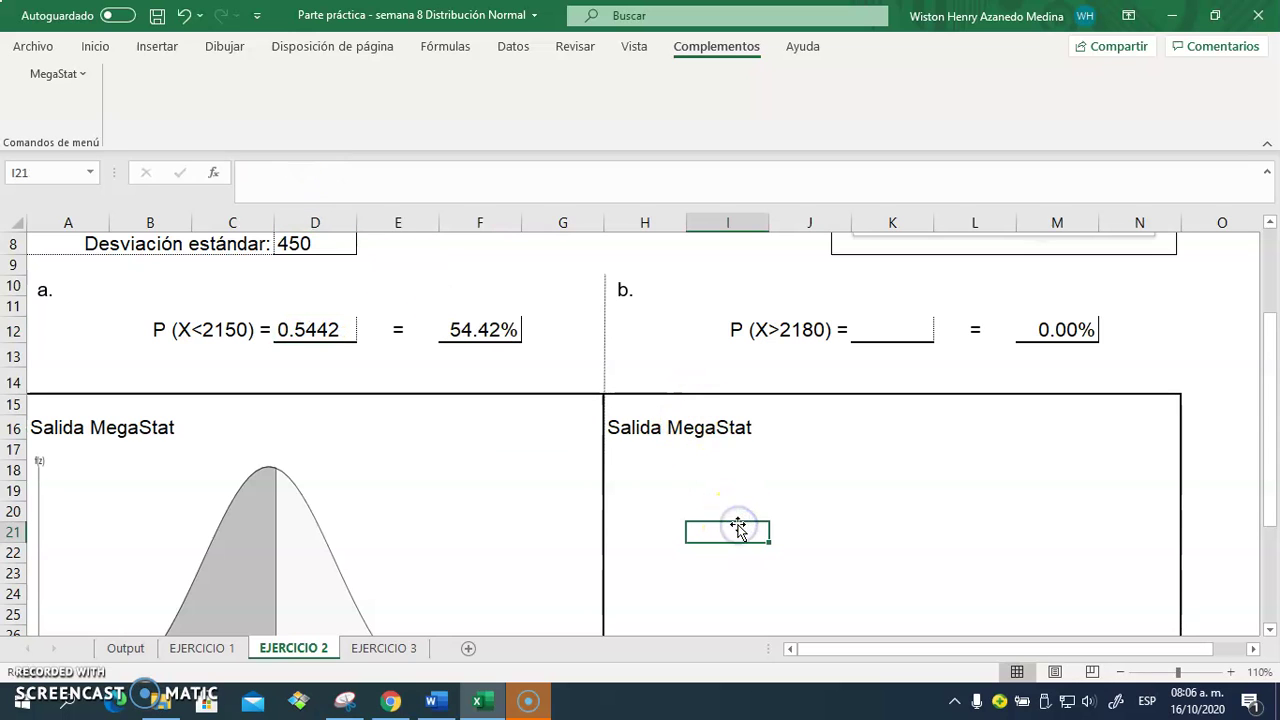
Step: Start MegaStat's Normal Distribution for part b's P (X>2180) and clear the previous inputs
left_click_drag(1277, 398, 1273, 320)
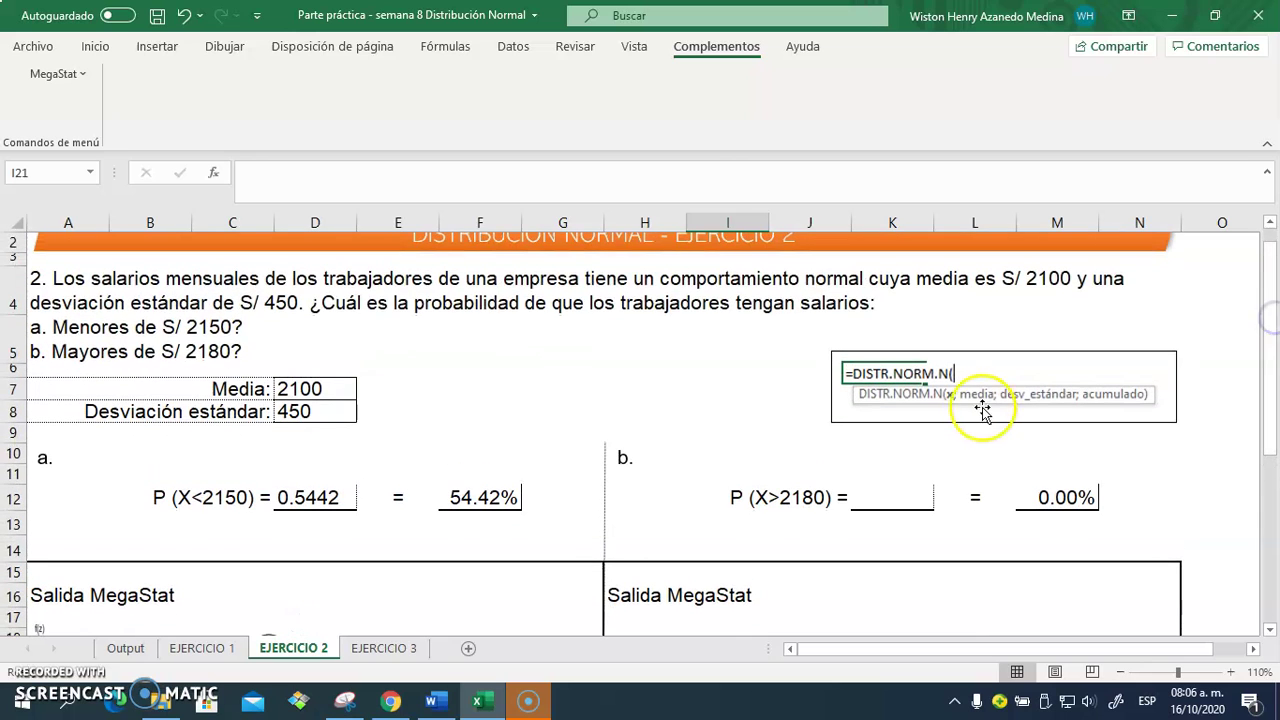
left_click(872, 497)
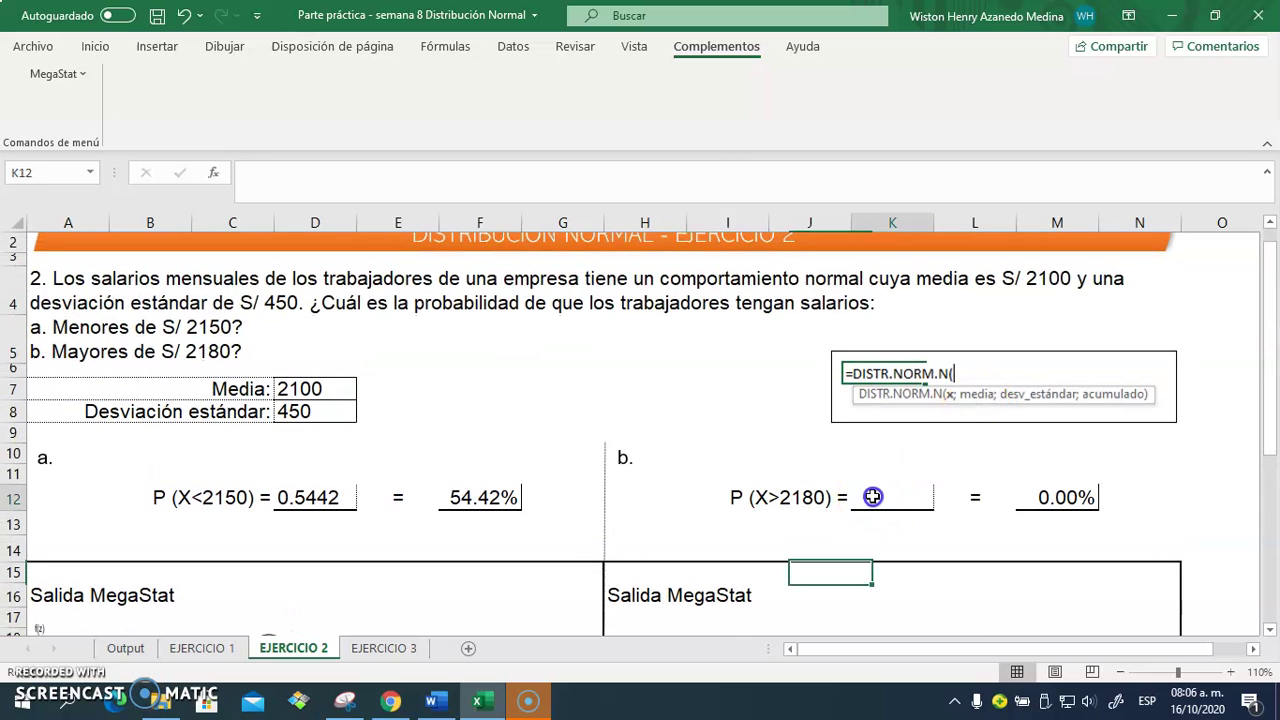
left_click(895, 491)
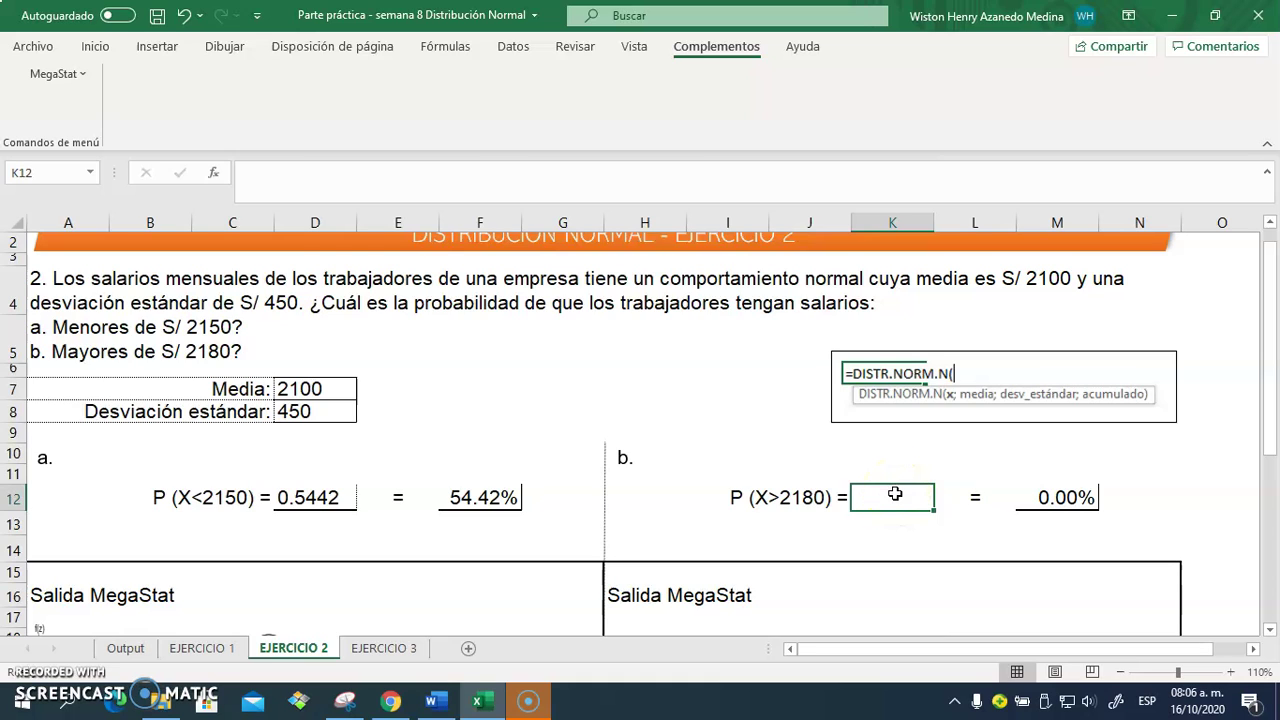
left_click(58, 74)
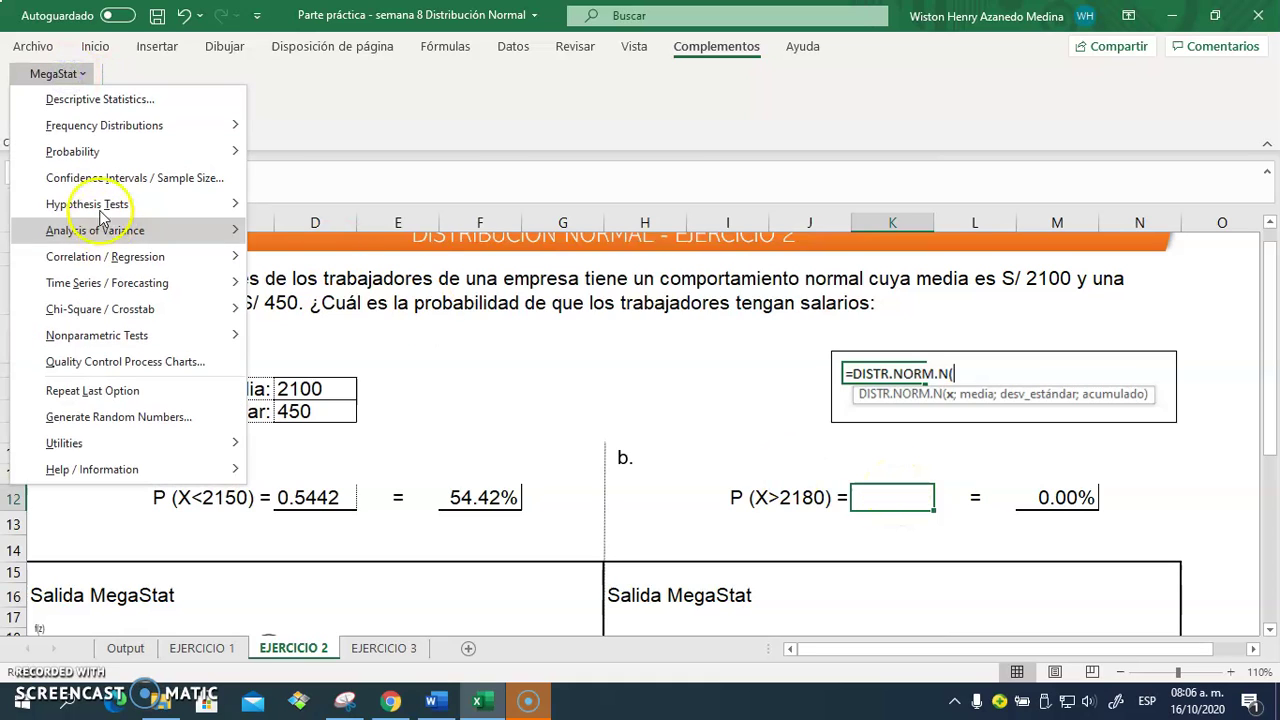
mouse_move(80, 151)
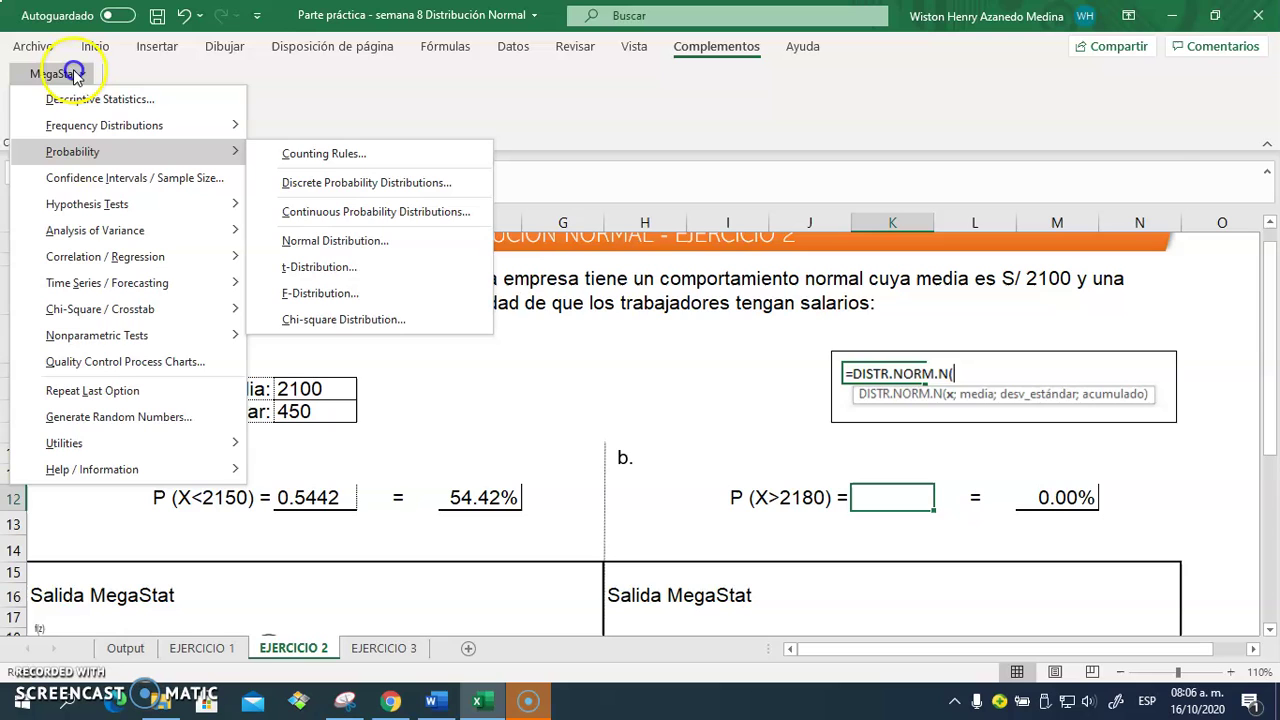
left_click(314, 241)
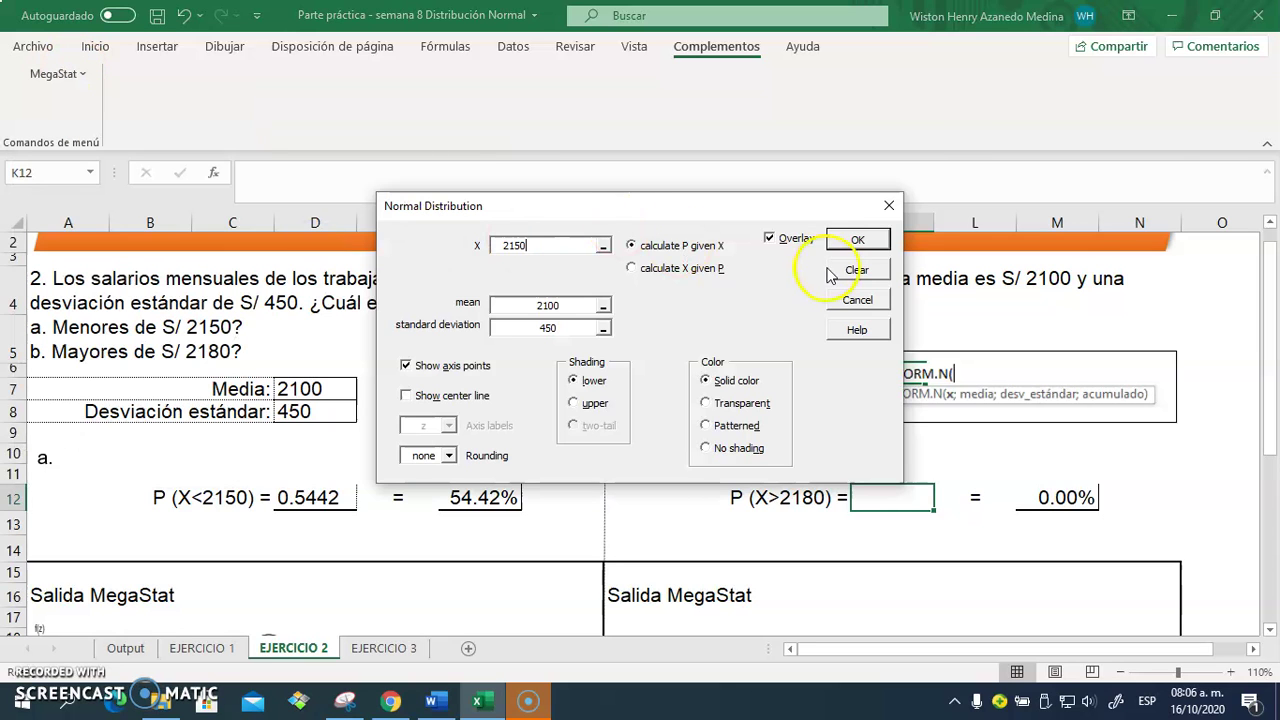
left_click(857, 269)
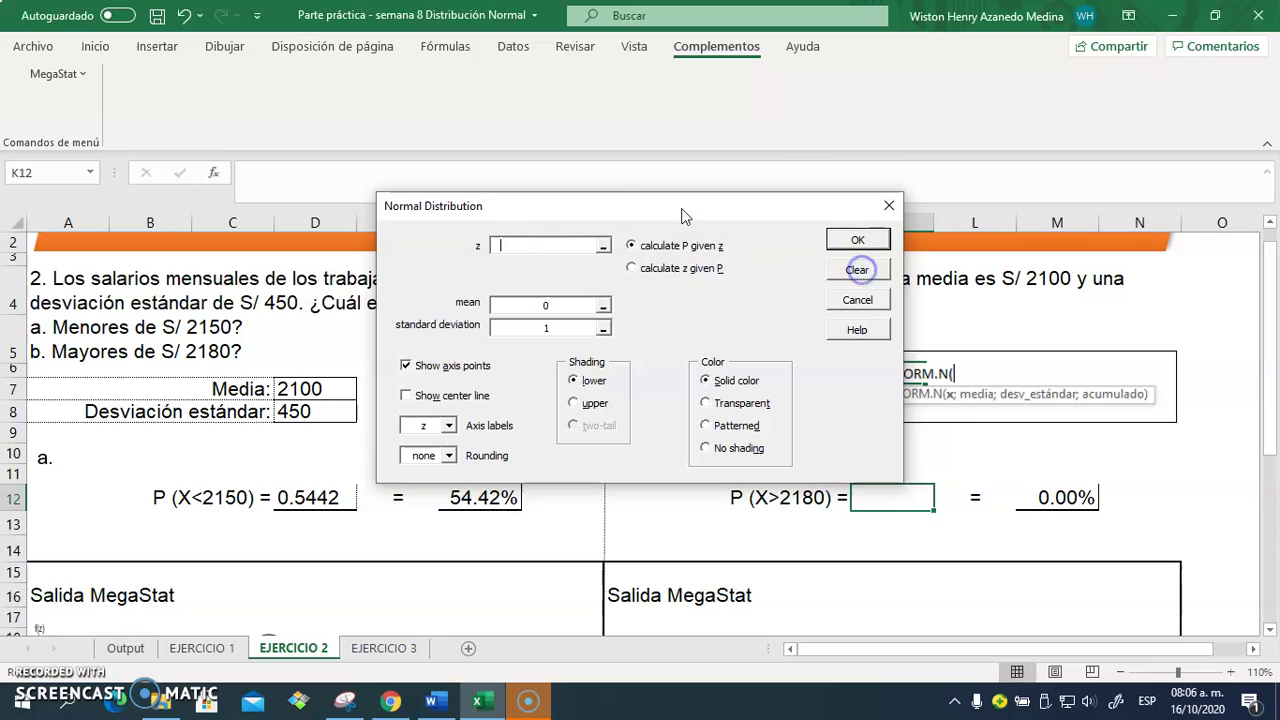
Step: Run the normal distribution with X = 2180, mean 2100, standard deviation 450 and upper shading
left_click_drag(648, 206, 990, 138)
left_click(884, 240)
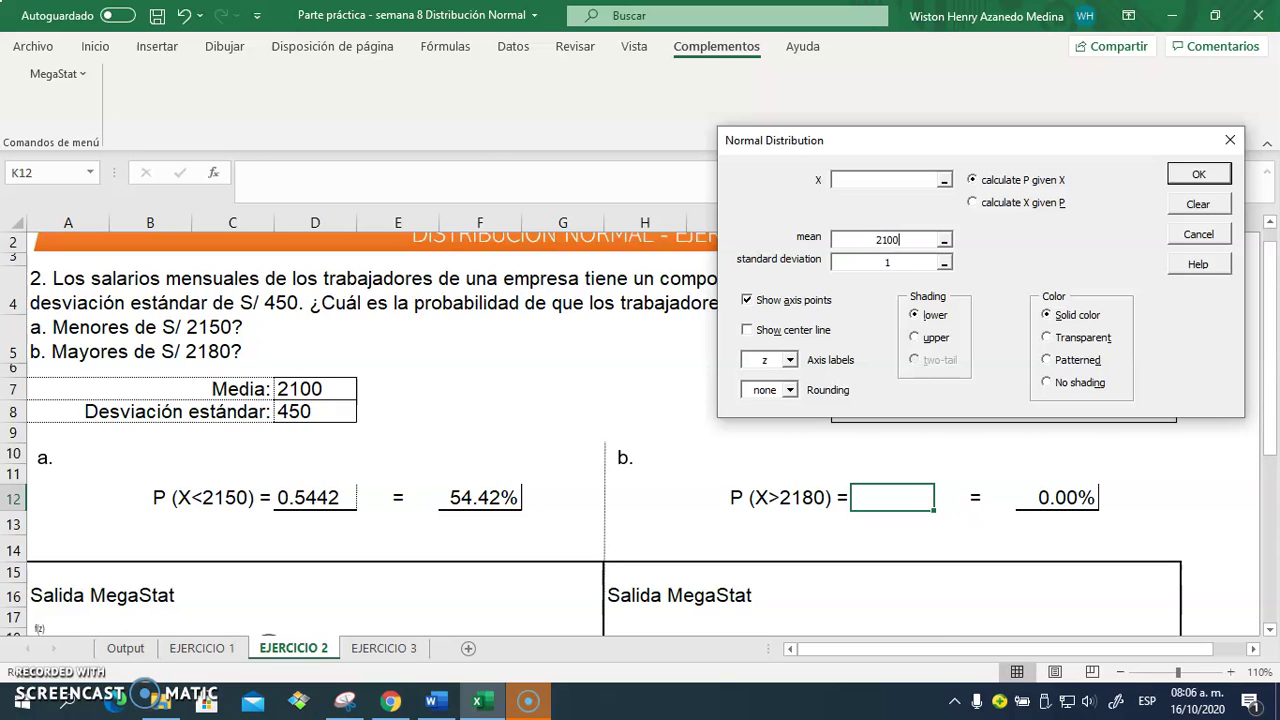
left_click(899, 260)
left_click(883, 179)
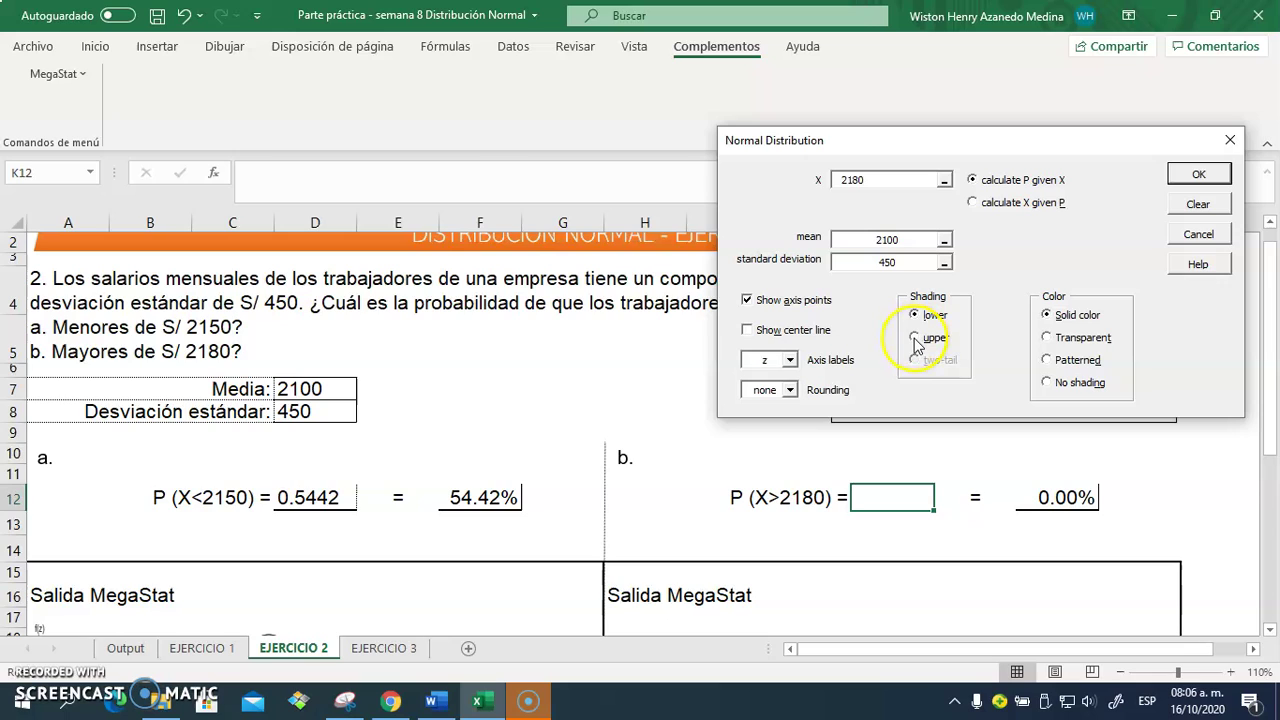
left_click(886, 172)
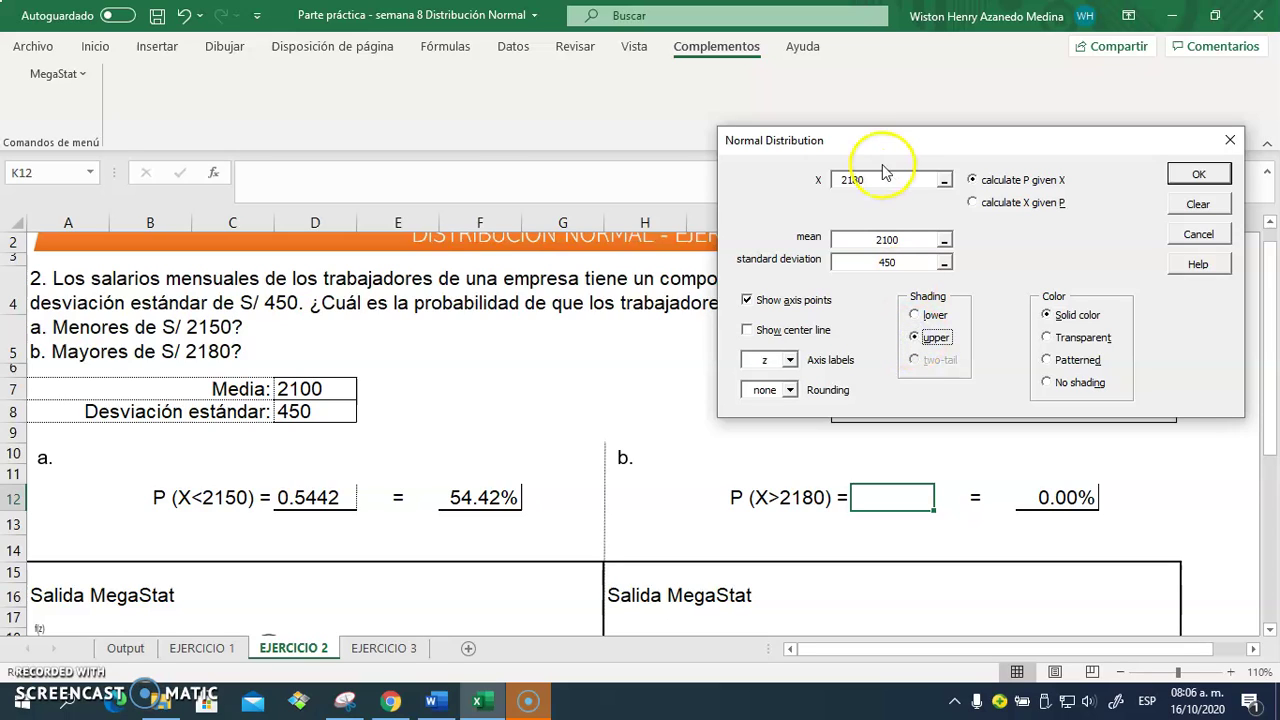
left_click(1199, 176)
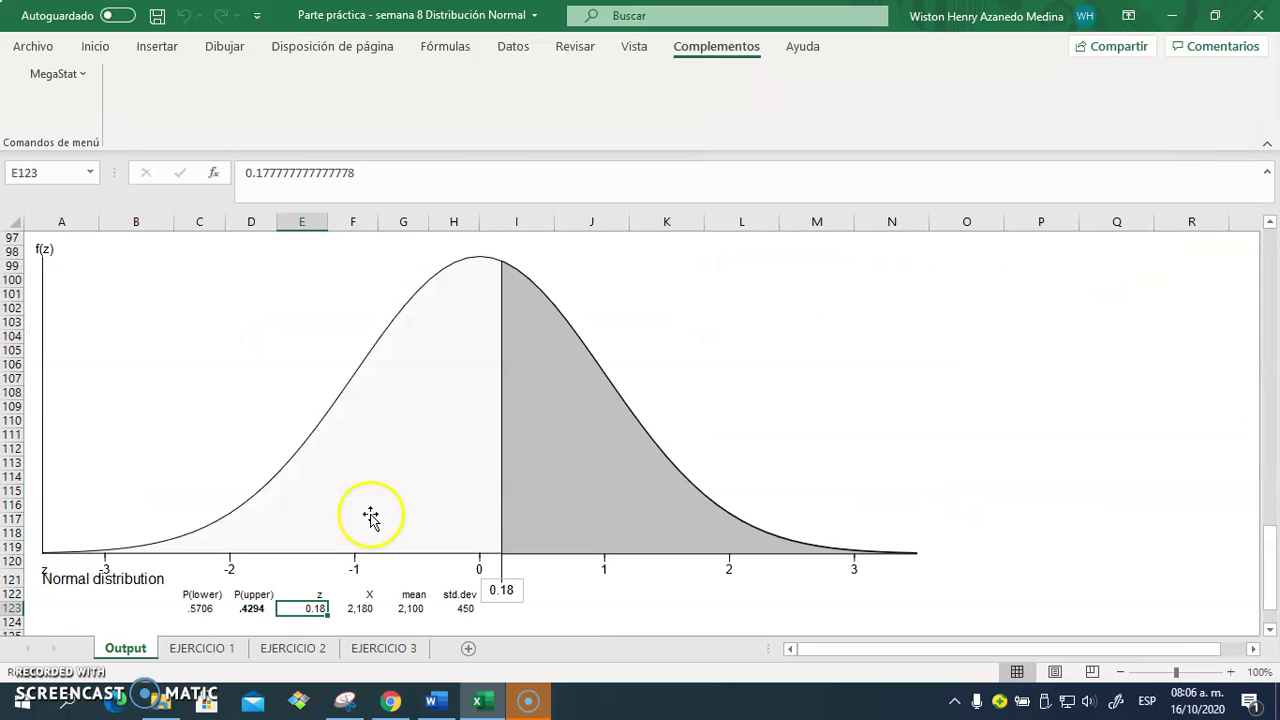
Step: Check the X = 2180 results on the Output sheet and capture them with their curve in Herramienta Recortes
left_click(368, 608)
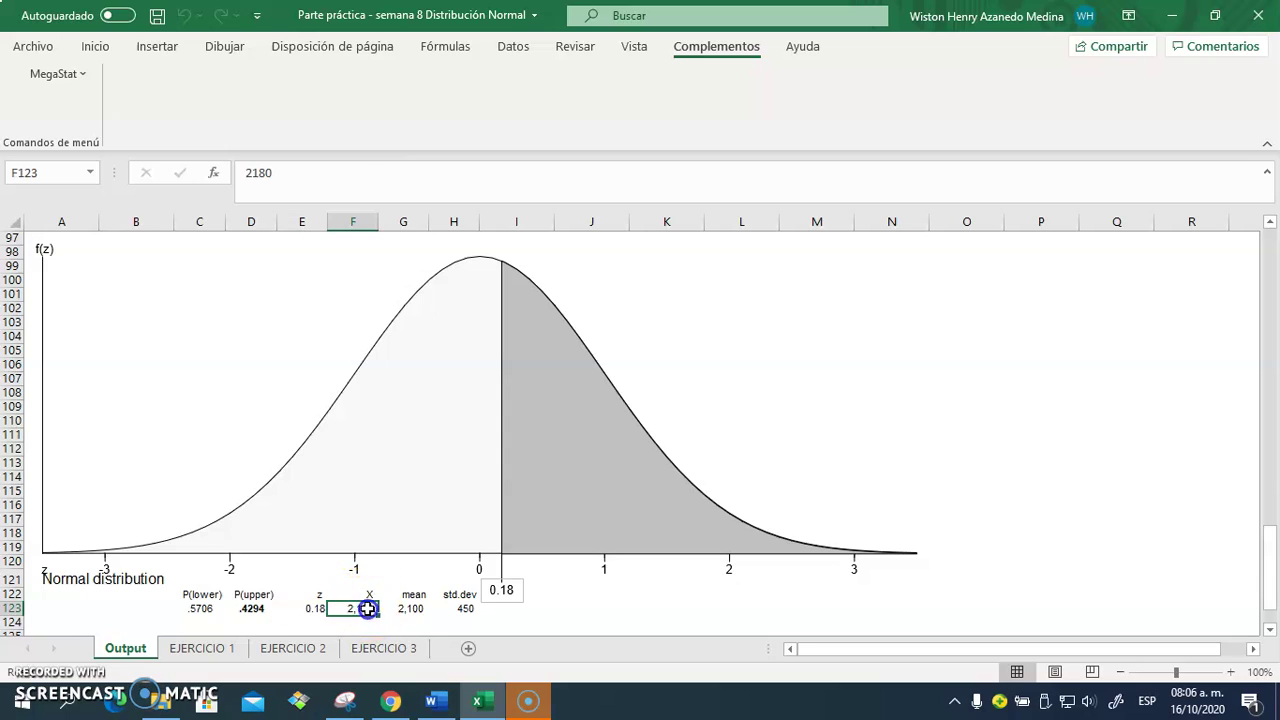
left_click(261, 608)
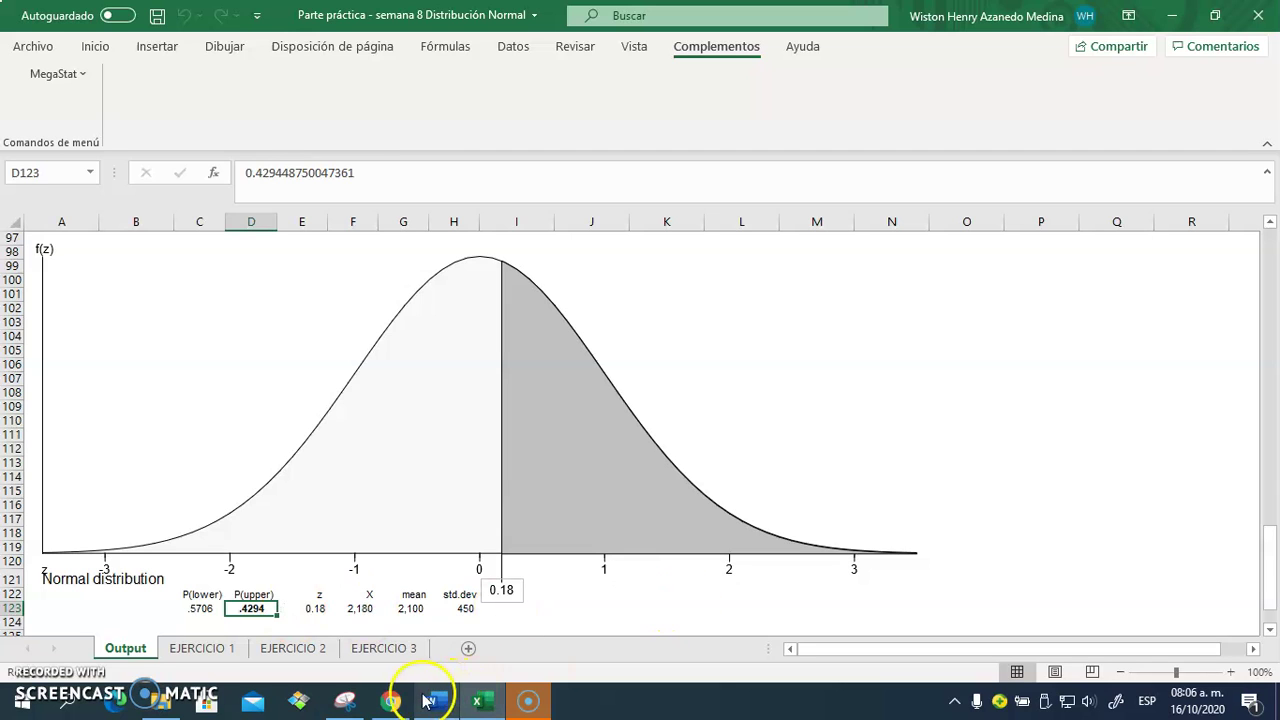
left_click(344, 700)
left_click(48, 72)
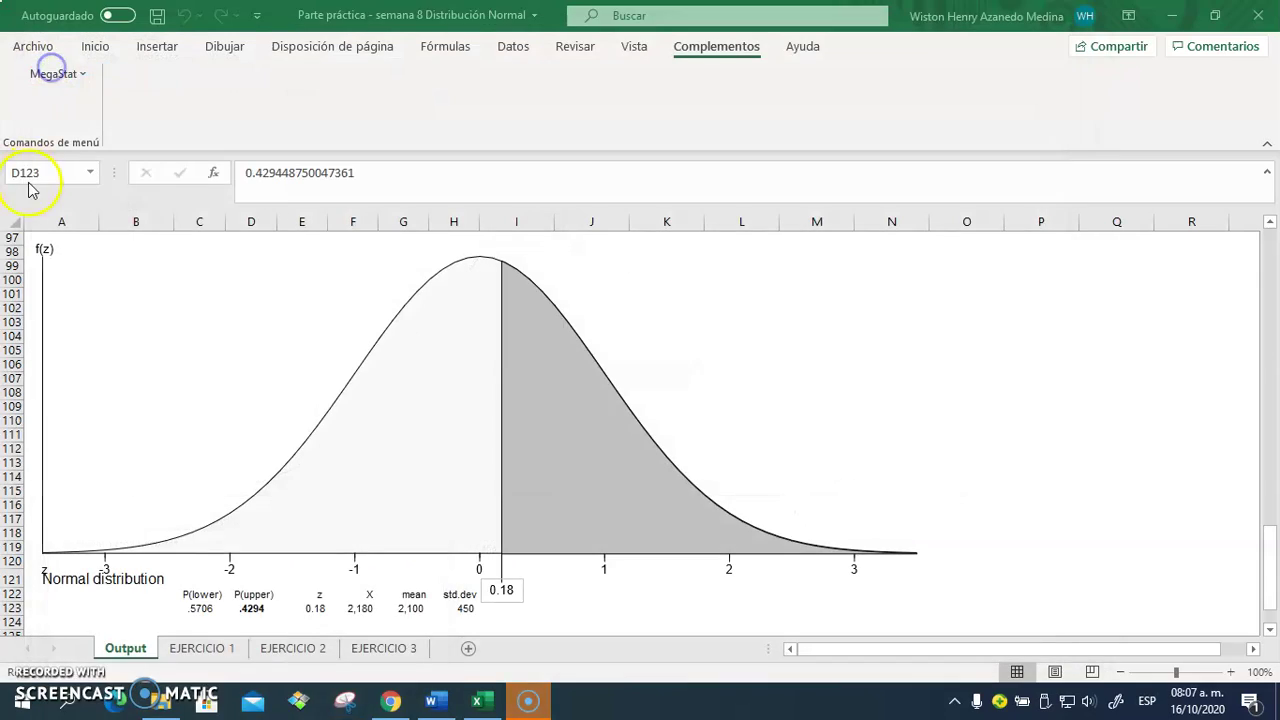
left_click_drag(30, 239, 924, 621)
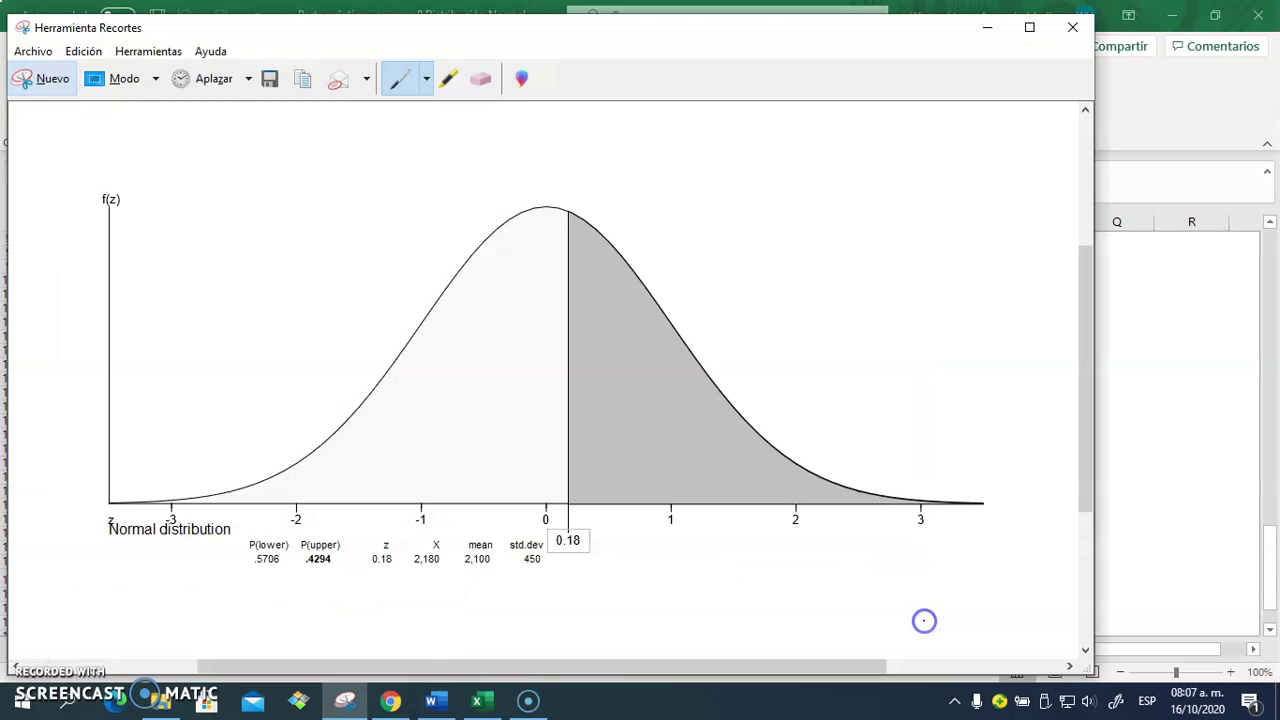
Step: Return to Excel and paste the captured curve into the EJERCICIO 2 sheet under part b's Salida MegaStat heading
left_click(485, 698)
left_click(318, 648)
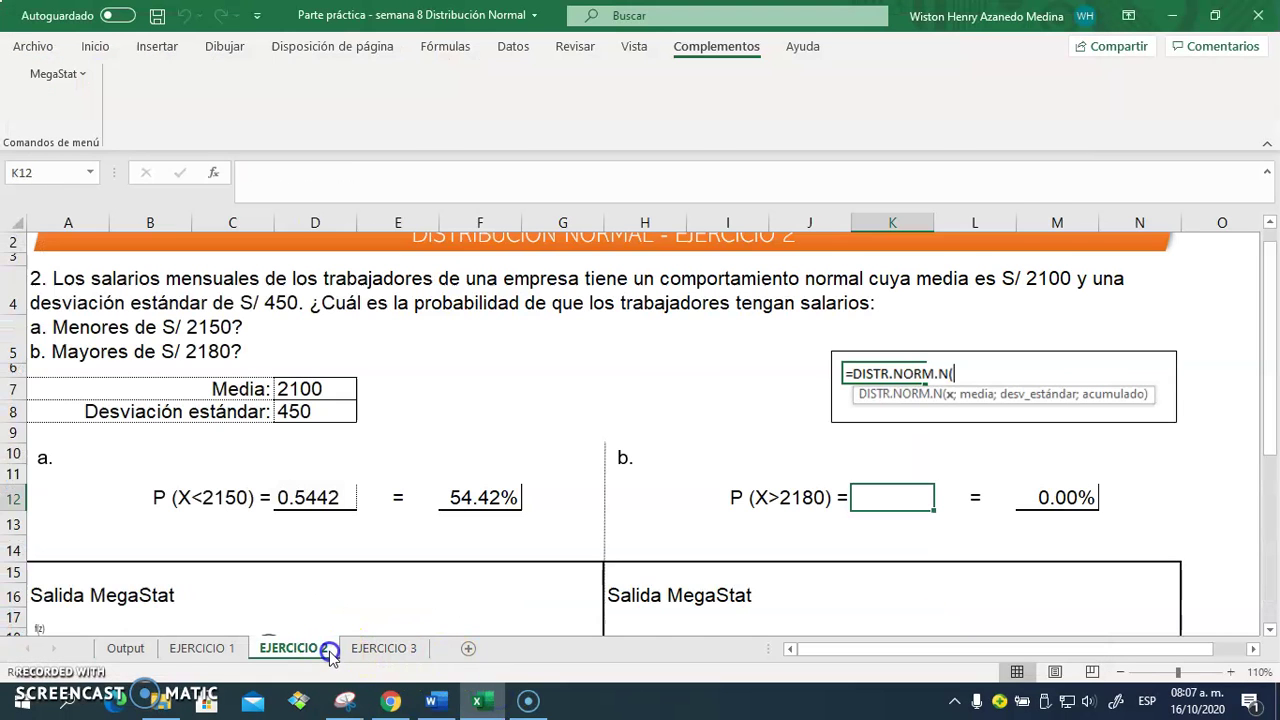
left_click_drag(1268, 388, 1268, 495)
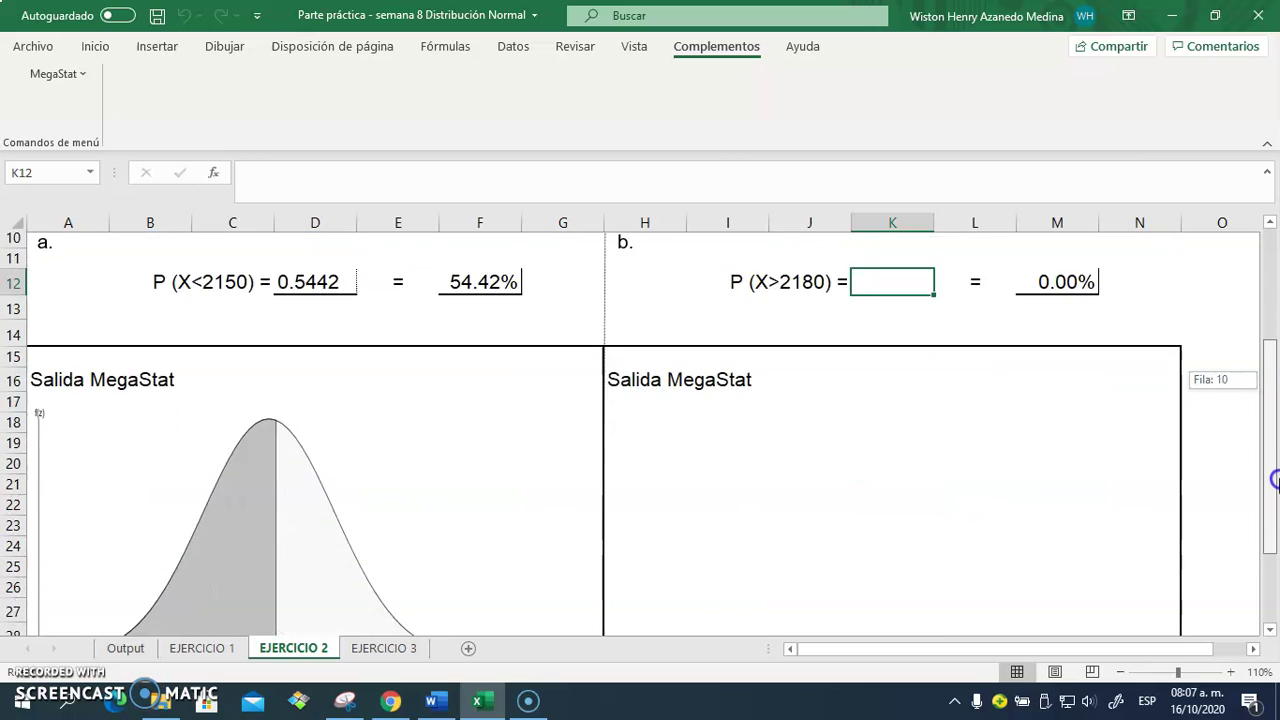
left_click(688, 524)
key("ctrl+v")
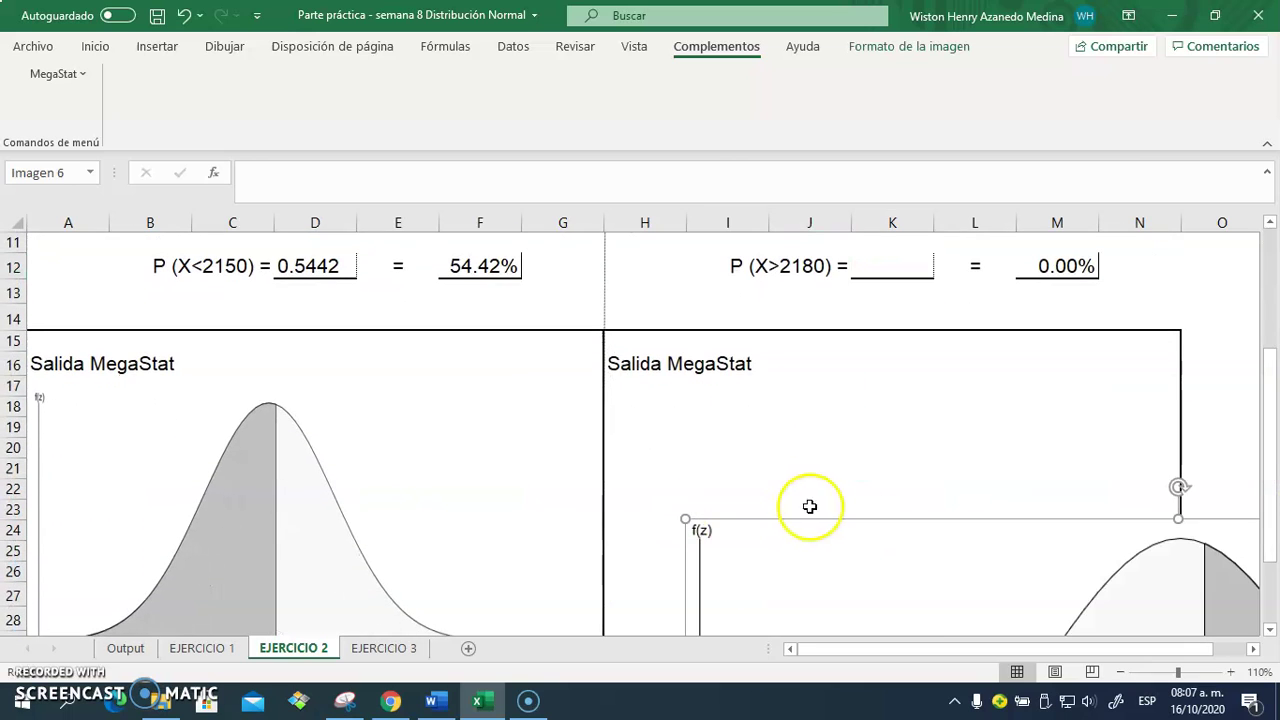
Step: Shrink and reposition part b's curve image inside its Salida MegaStat box, spanning about columns H to N and rows 17 to 31
left_click_drag(680, 514, 689, 518)
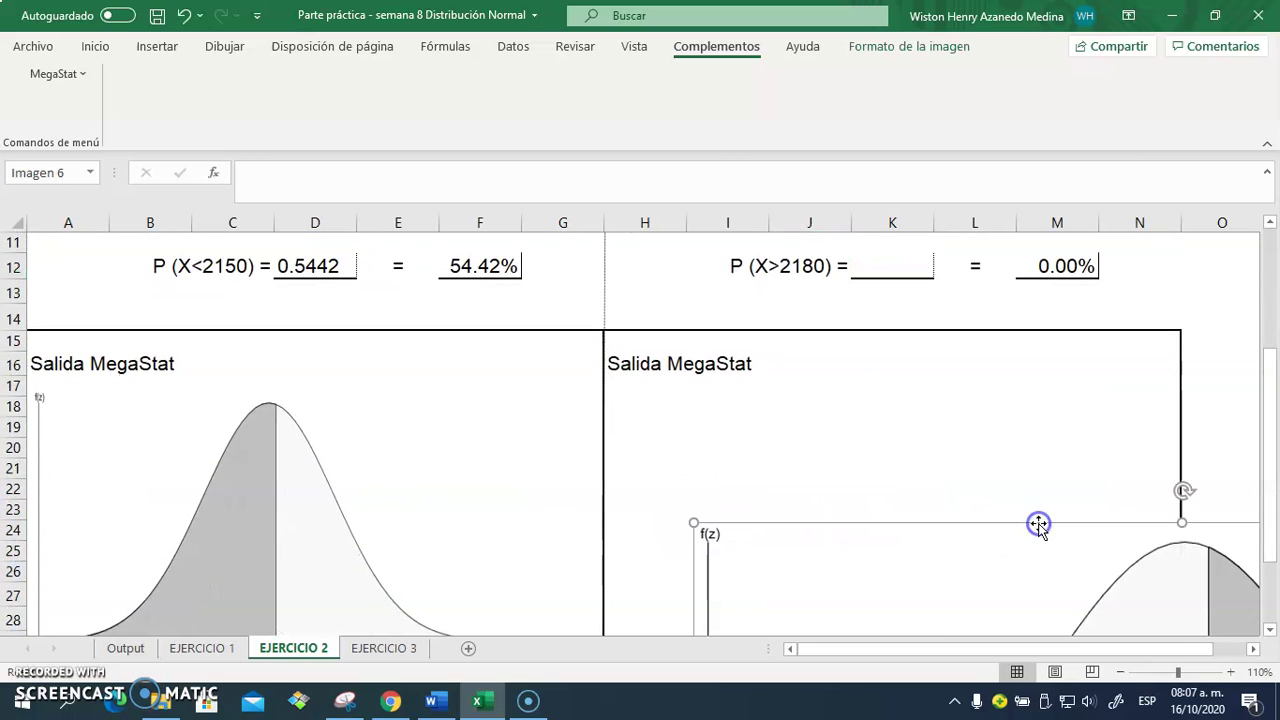
left_click_drag(1272, 494, 623, 355)
left_click_drag(1153, 443, 694, 466)
left_click_drag(523, 443, 946, 426)
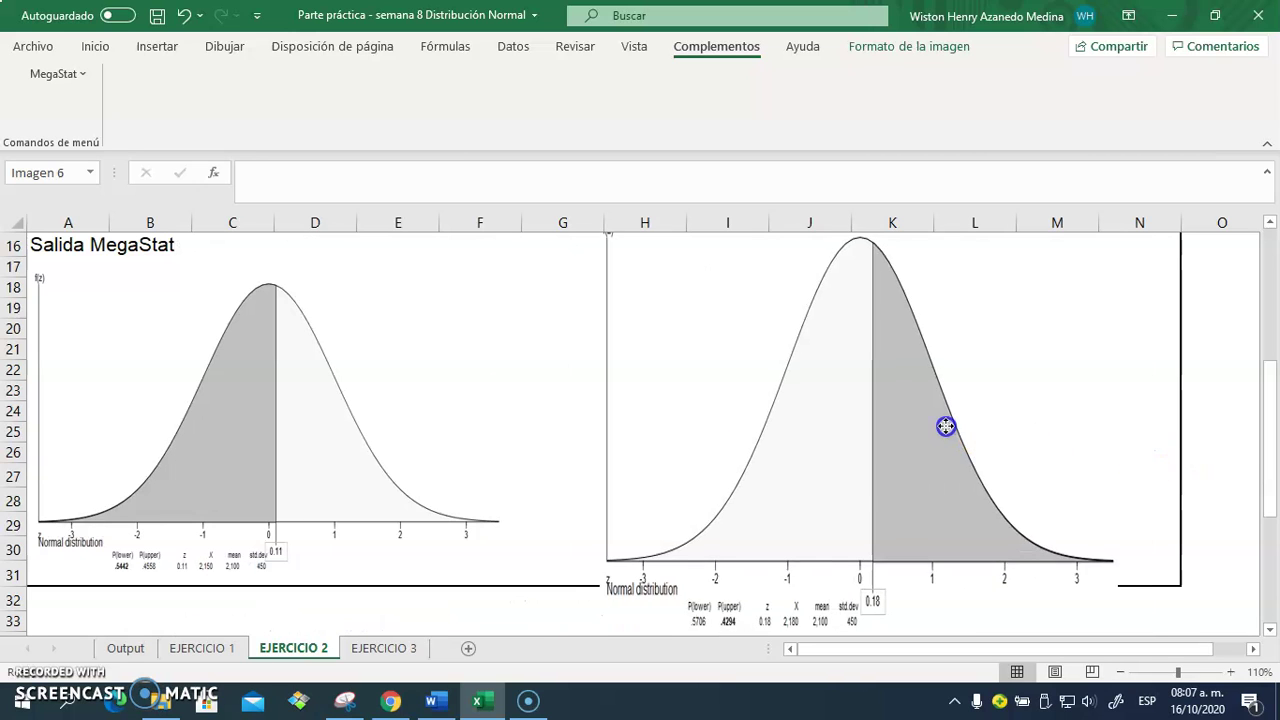
left_click_drag(928, 480, 837, 548)
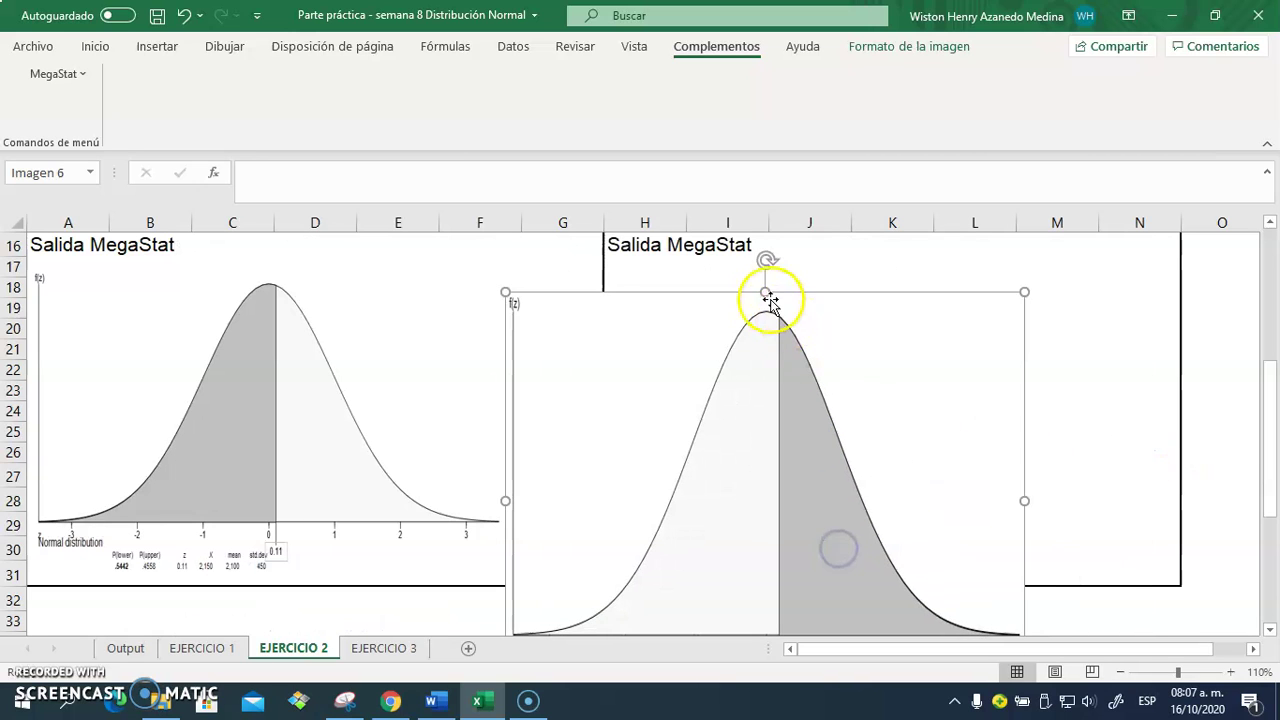
left_click_drag(766, 294, 760, 374)
left_click_drag(737, 463, 837, 349)
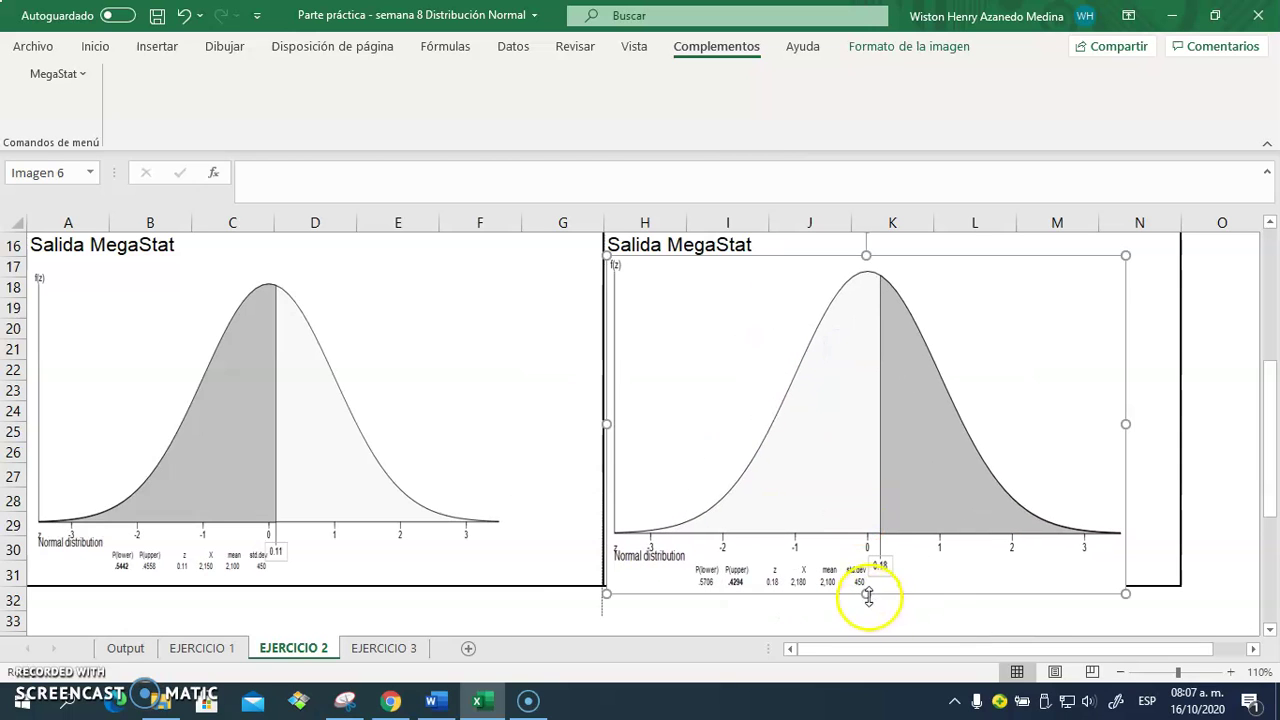
left_click_drag(867, 593, 866, 581)
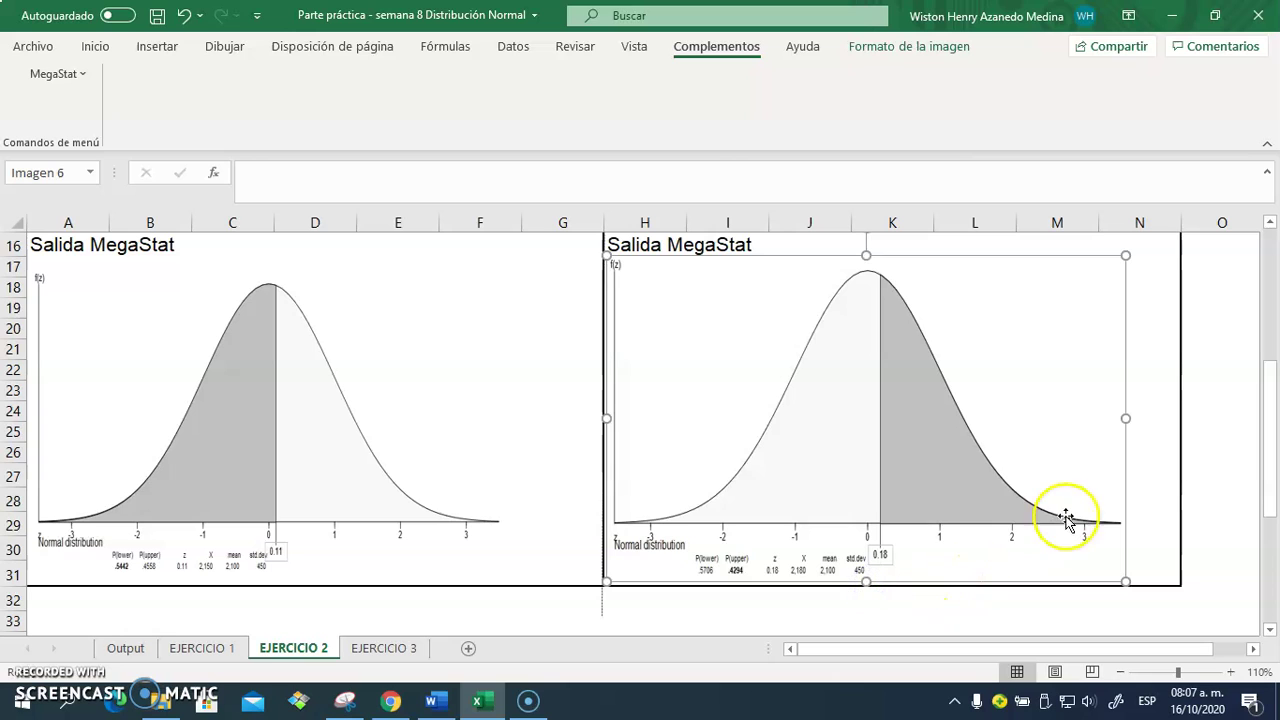
left_click_drag(1051, 449, 1096, 446)
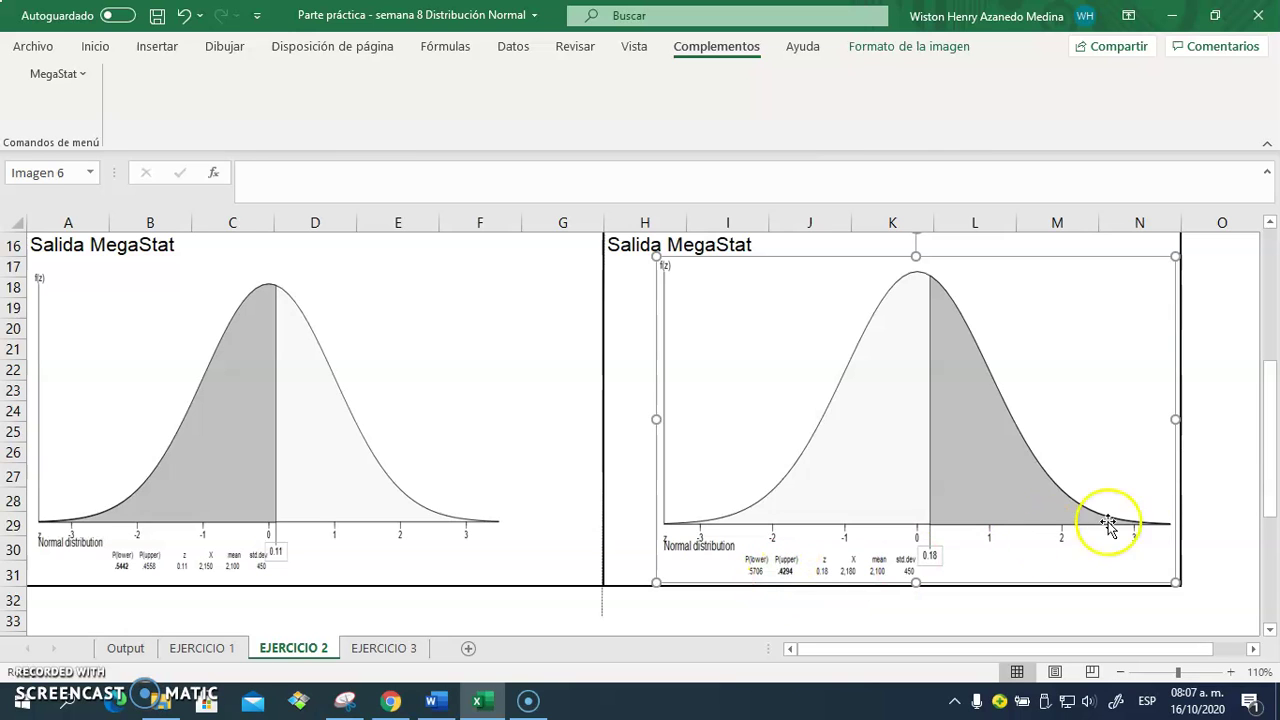
Step: Enter 0.4294 as the P (X>2180) answer for part b of EJERCICIO 2
left_click_drag(1275, 487, 1270, 440)
left_click(877, 480)
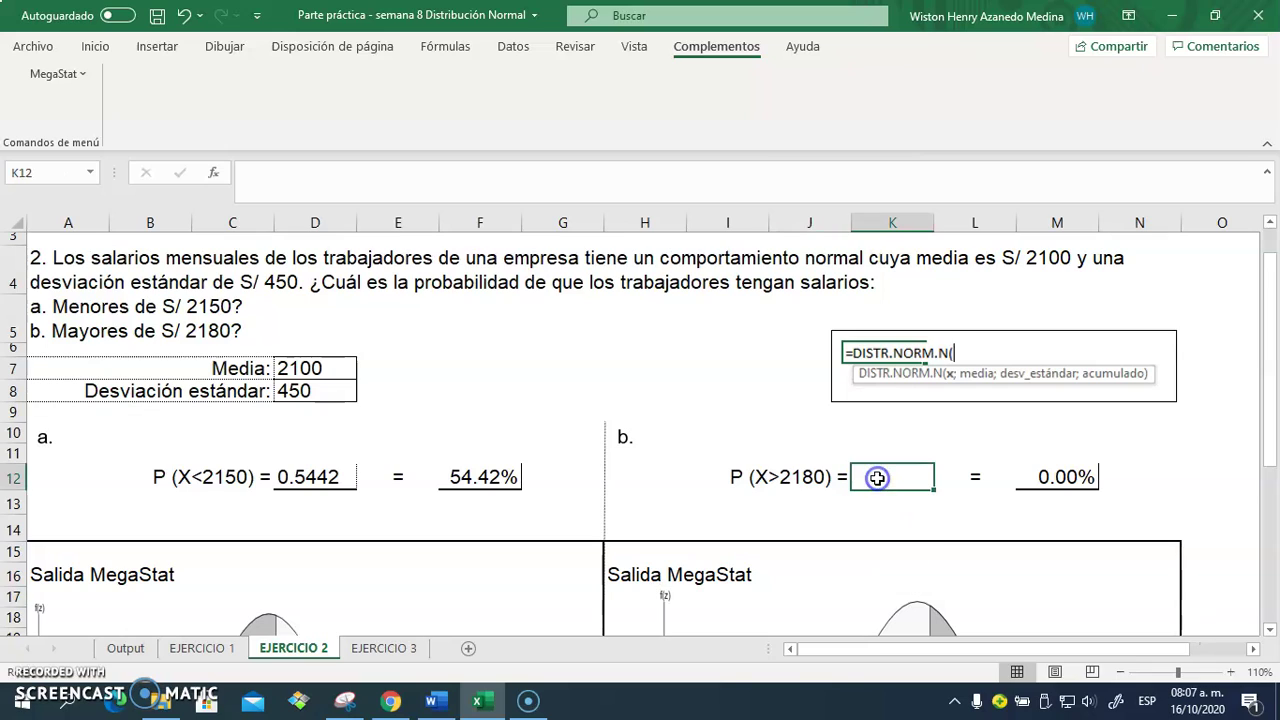
type("0.4294")
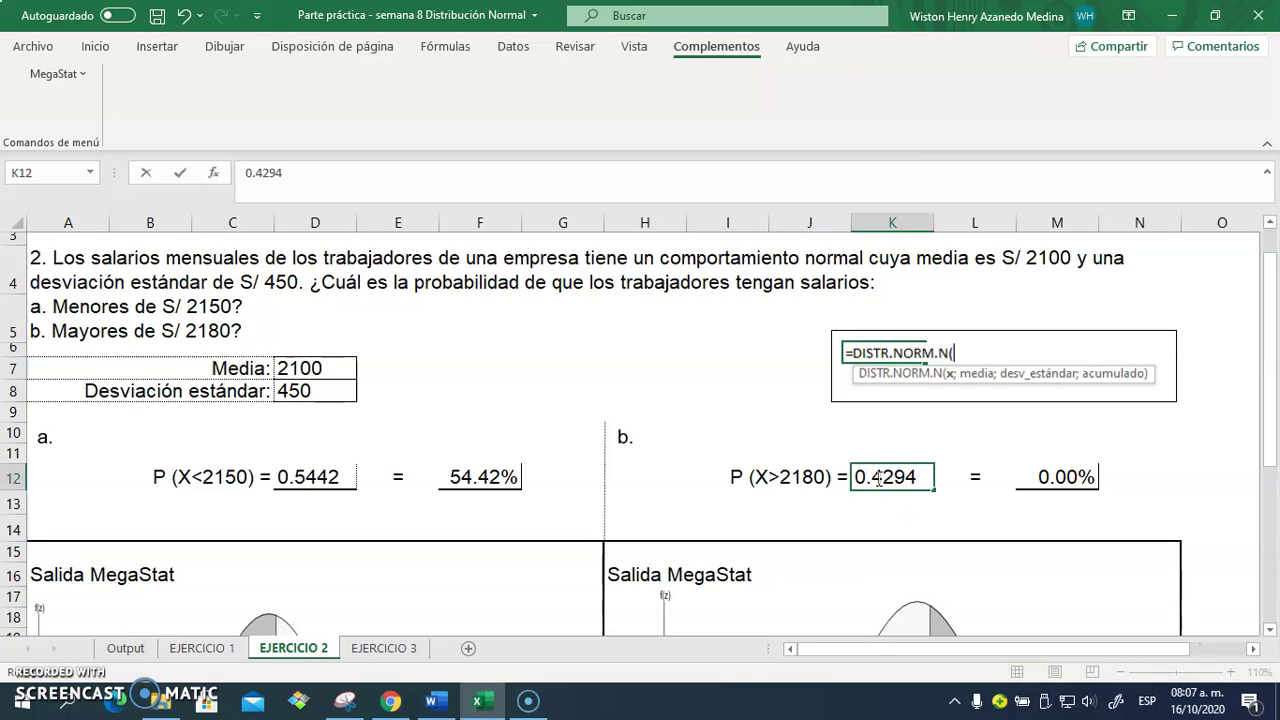
key("Return")
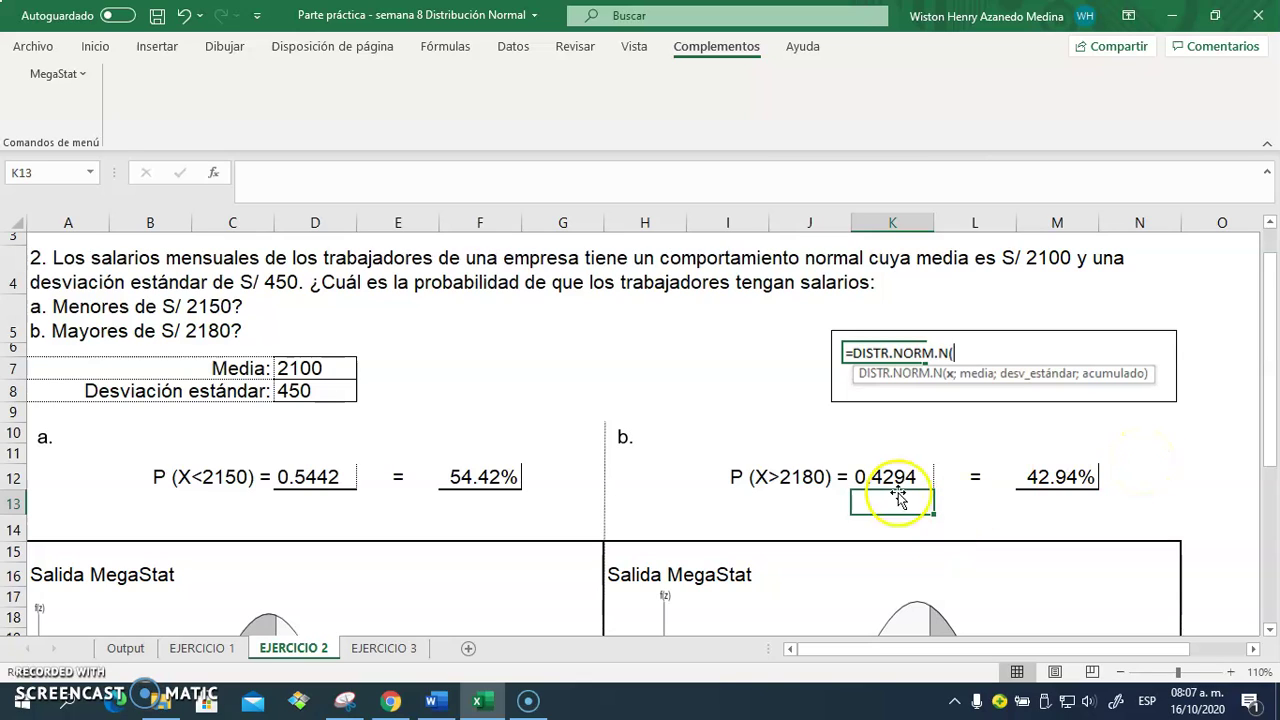
Step: On the EJERCICIO 3 sheet, enter 1000 as the Media and 50 as the Desviación estándar
left_click(390, 648)
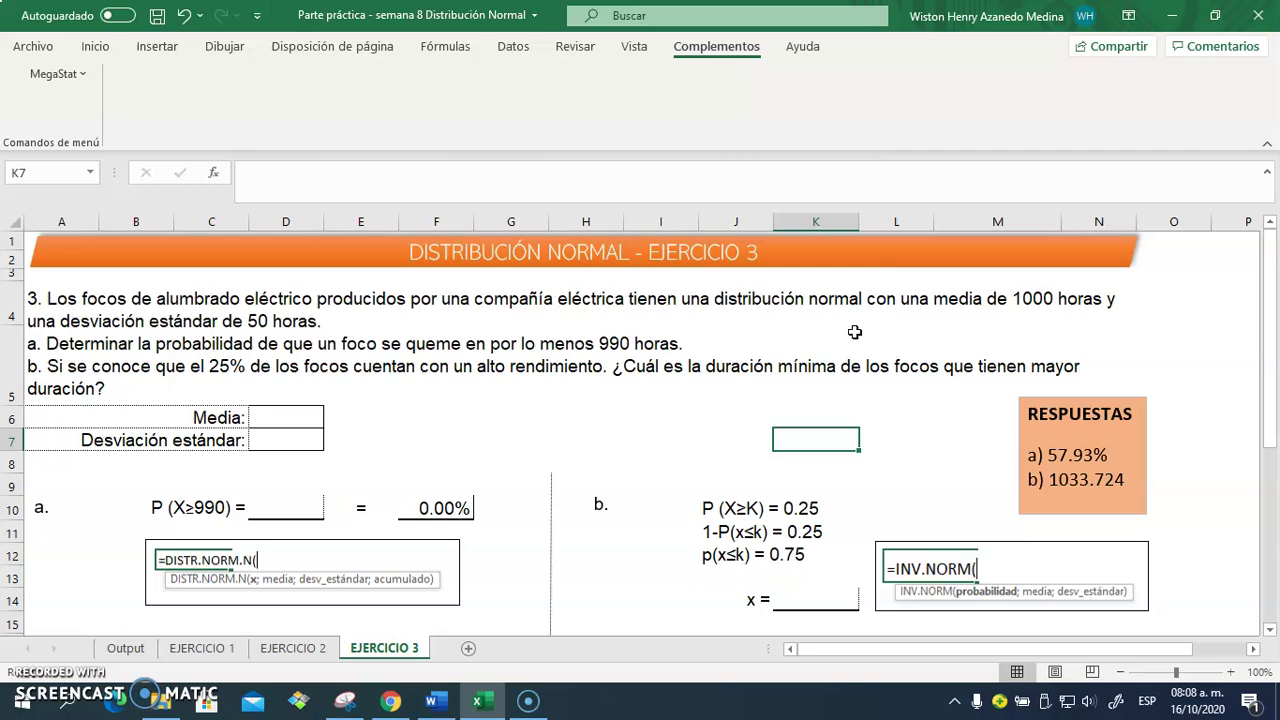
left_click(273, 414)
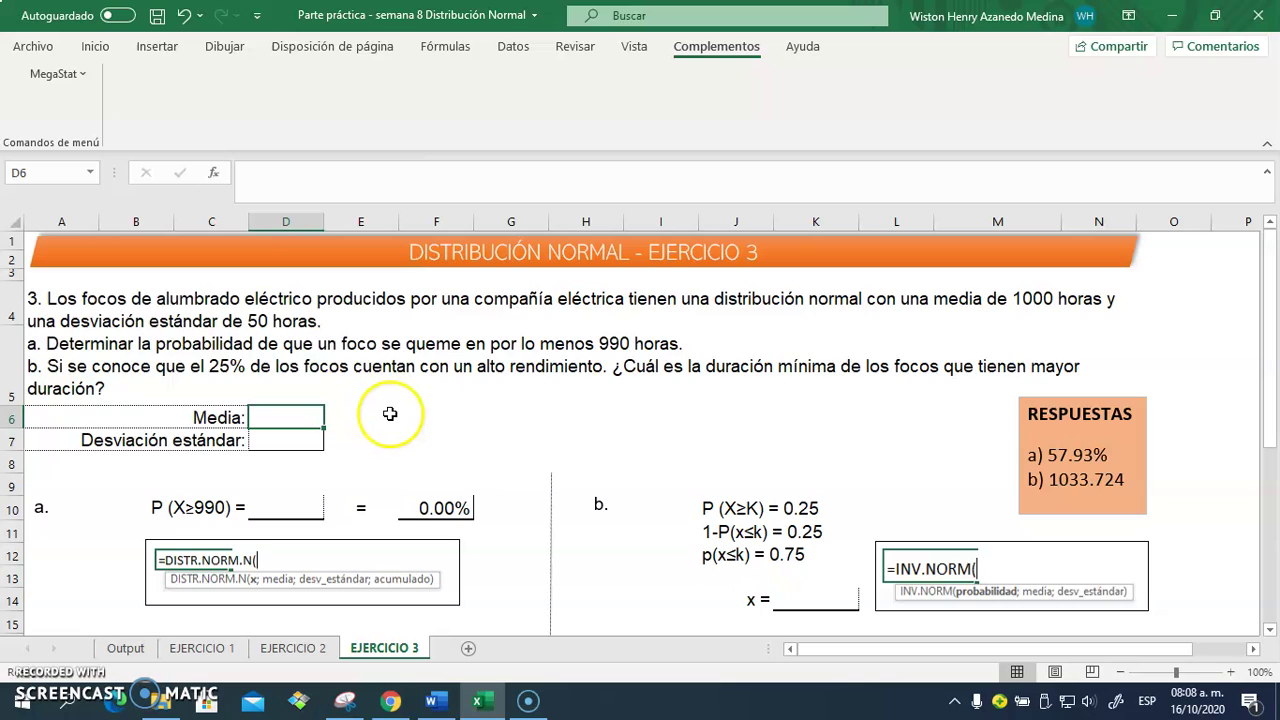
type("1000")
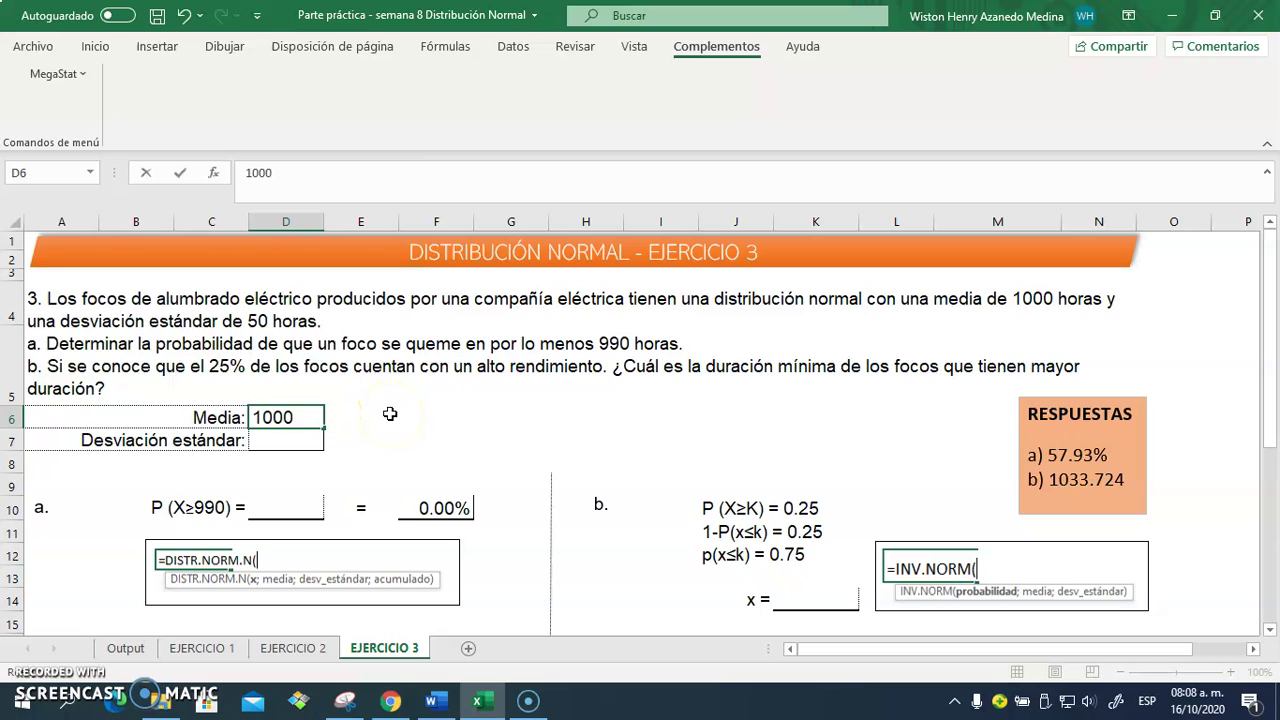
left_click(300, 442)
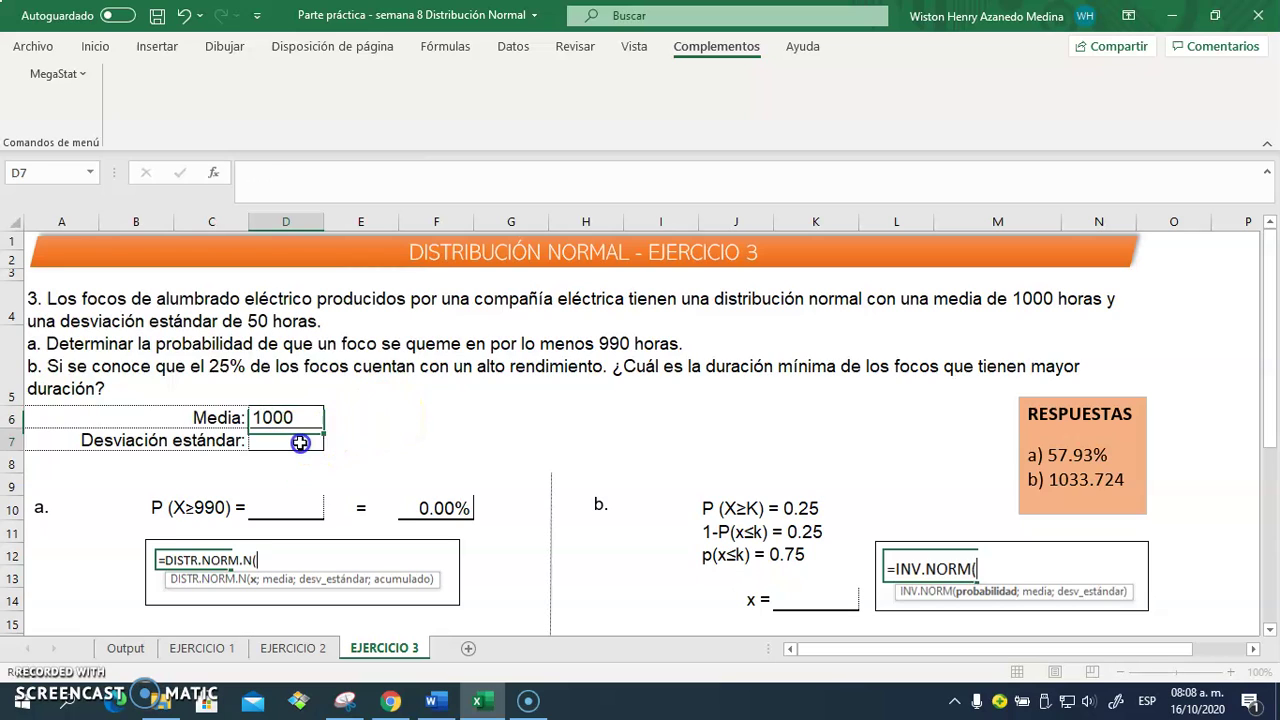
type("50")
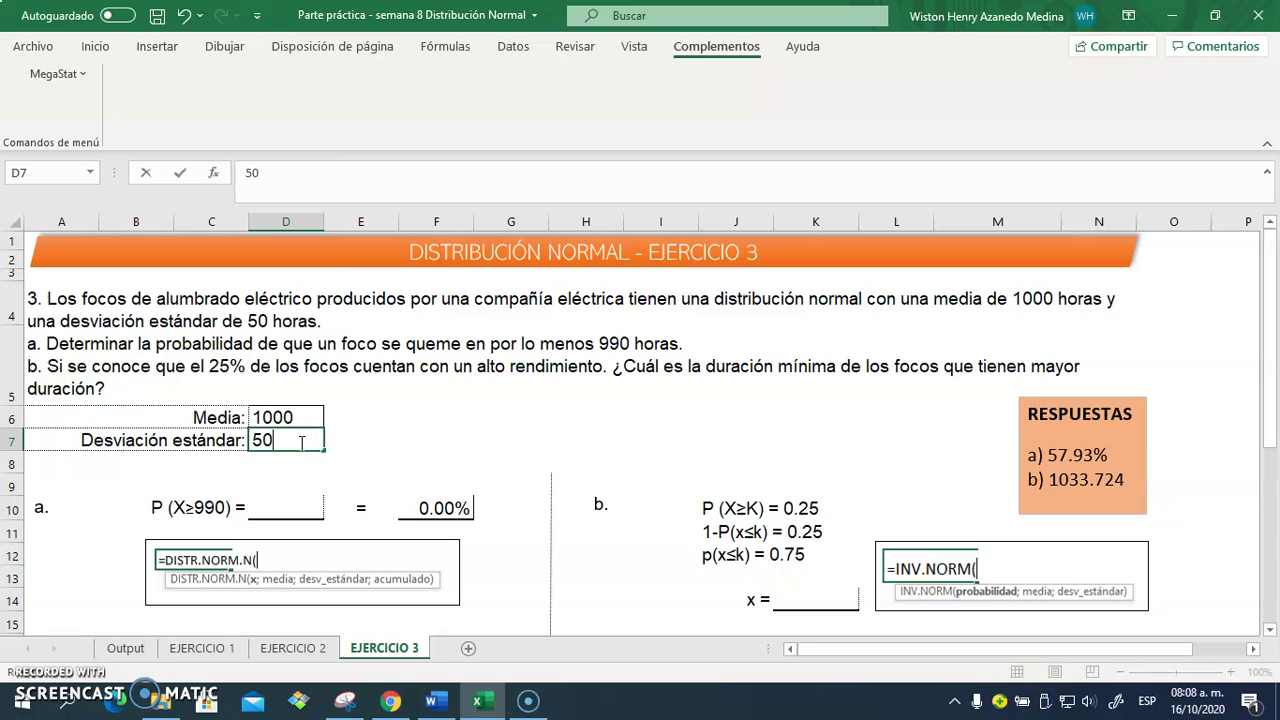
left_click(425, 479)
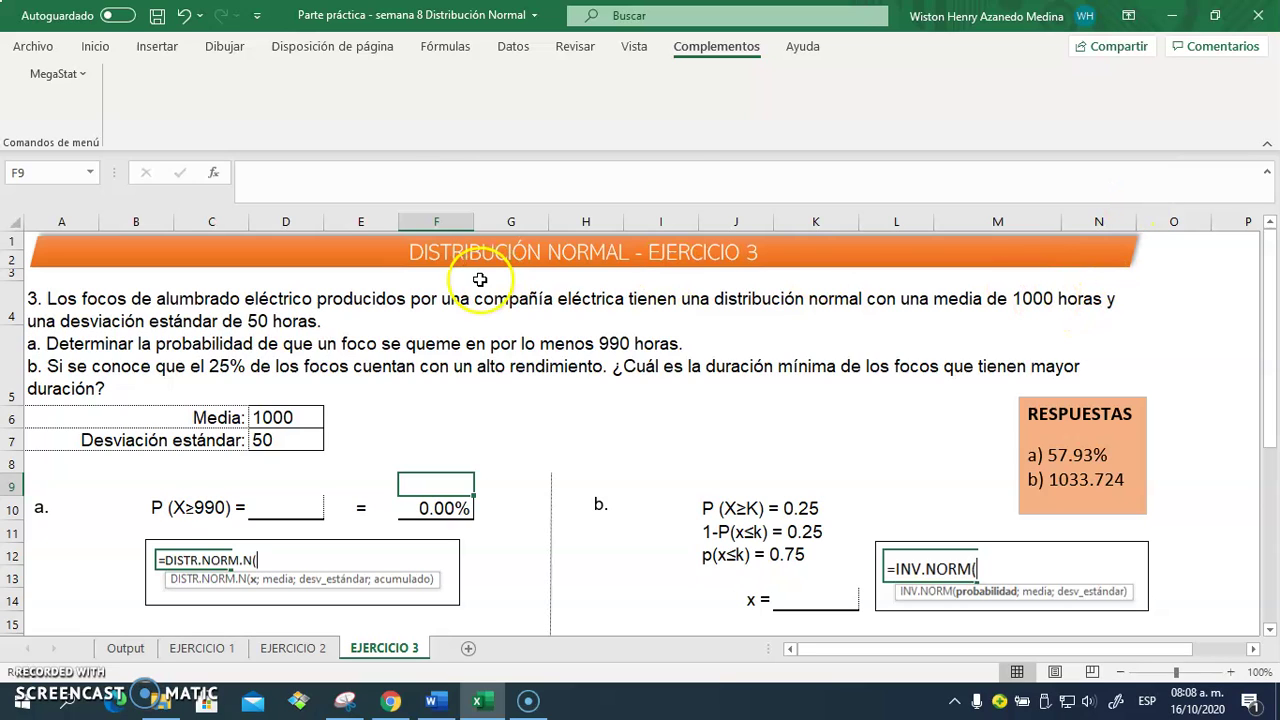
Step: Run MegaStat's normal distribution from cleared settings with X = 990, mean 1000, standard deviation 50 and upper shading
left_click(286, 505)
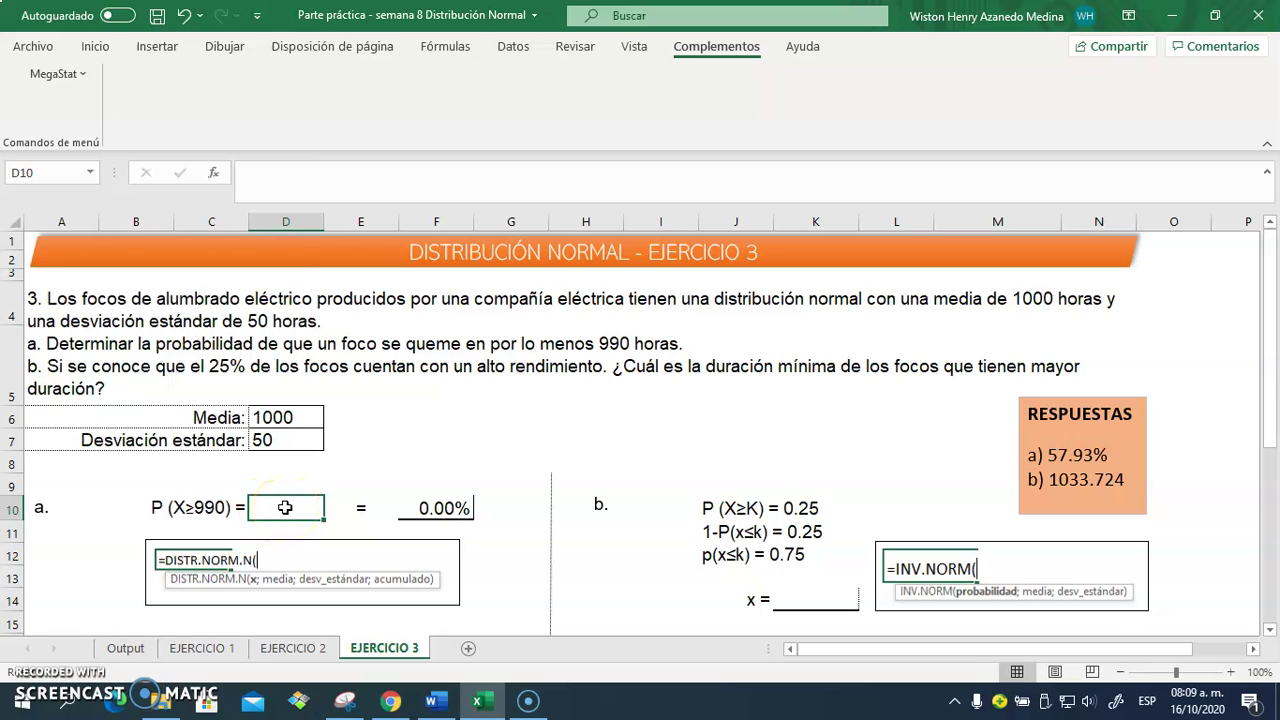
left_click(45, 80)
mouse_move(40, 153)
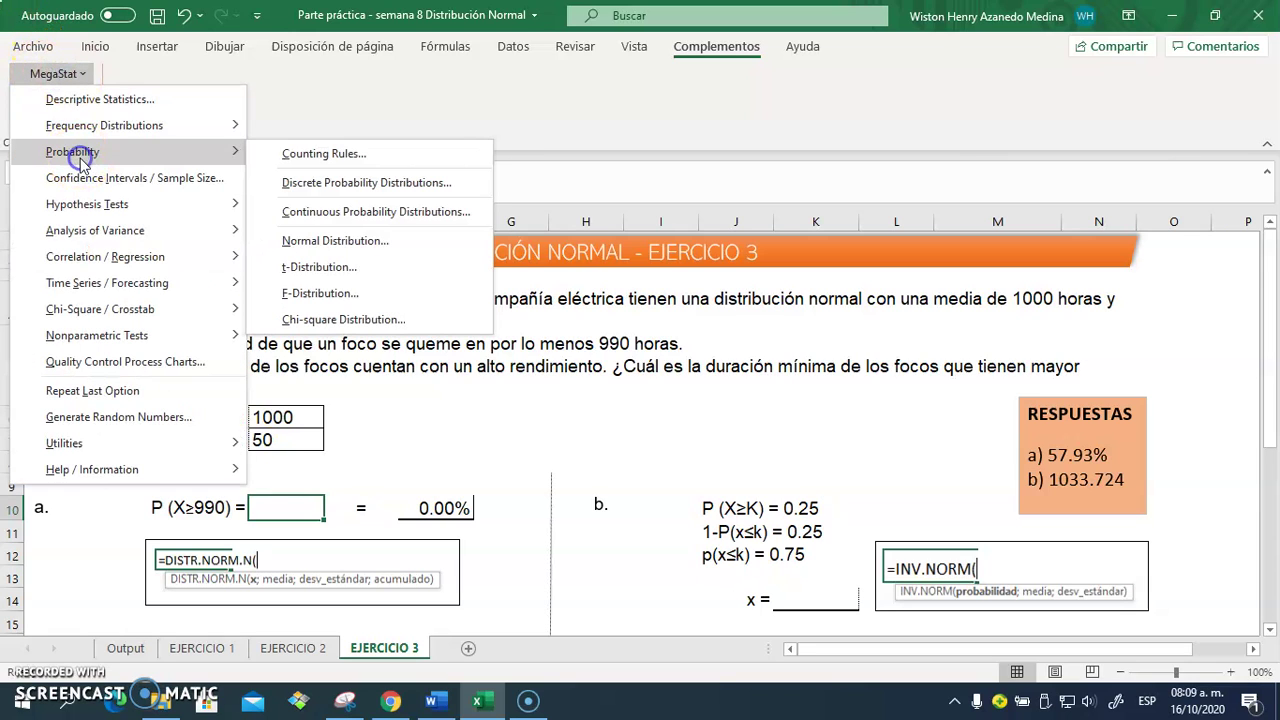
left_click(366, 241)
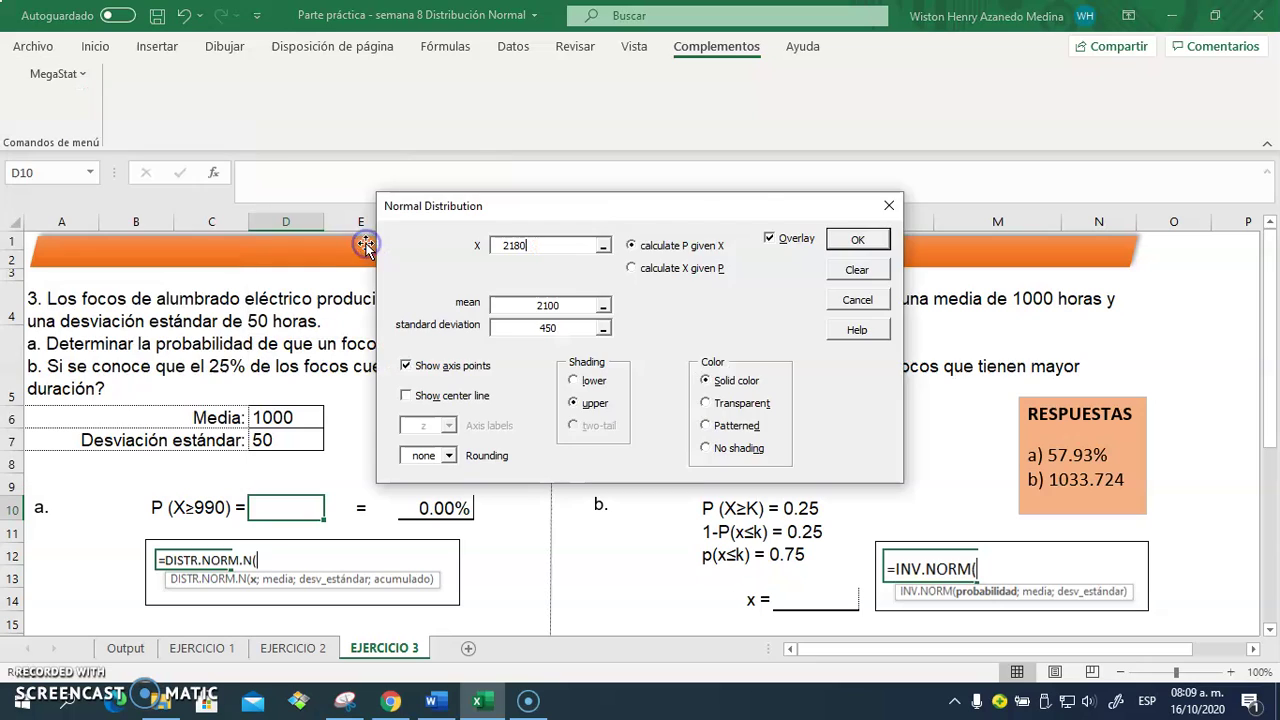
left_click_drag(735, 215, 1018, 159)
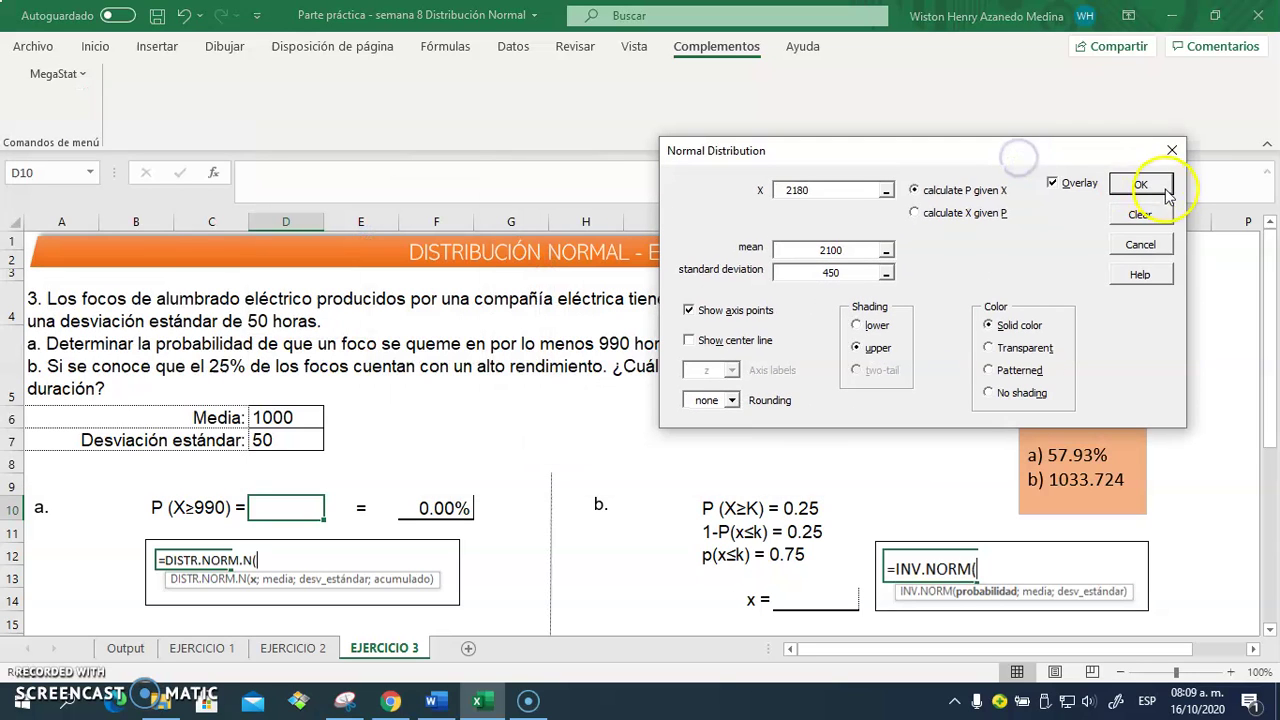
left_click(1140, 215)
left_click(848, 248)
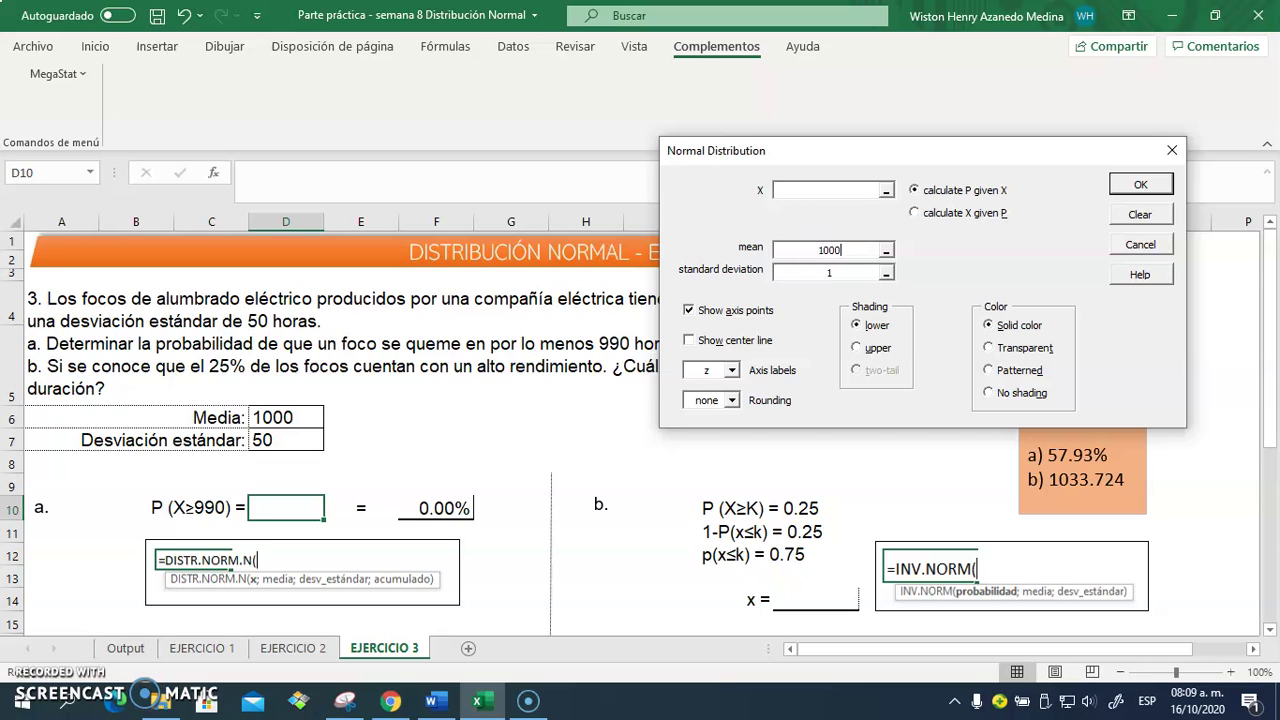
left_click(855, 275)
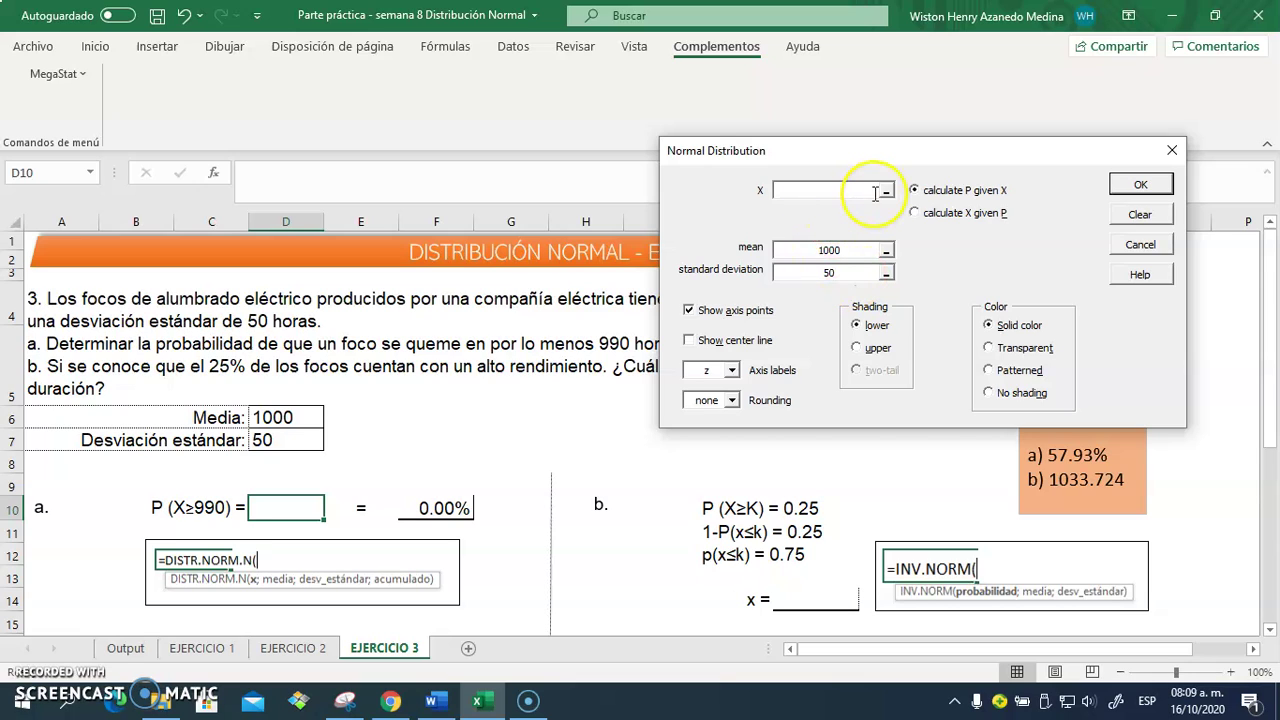
left_click(810, 189)
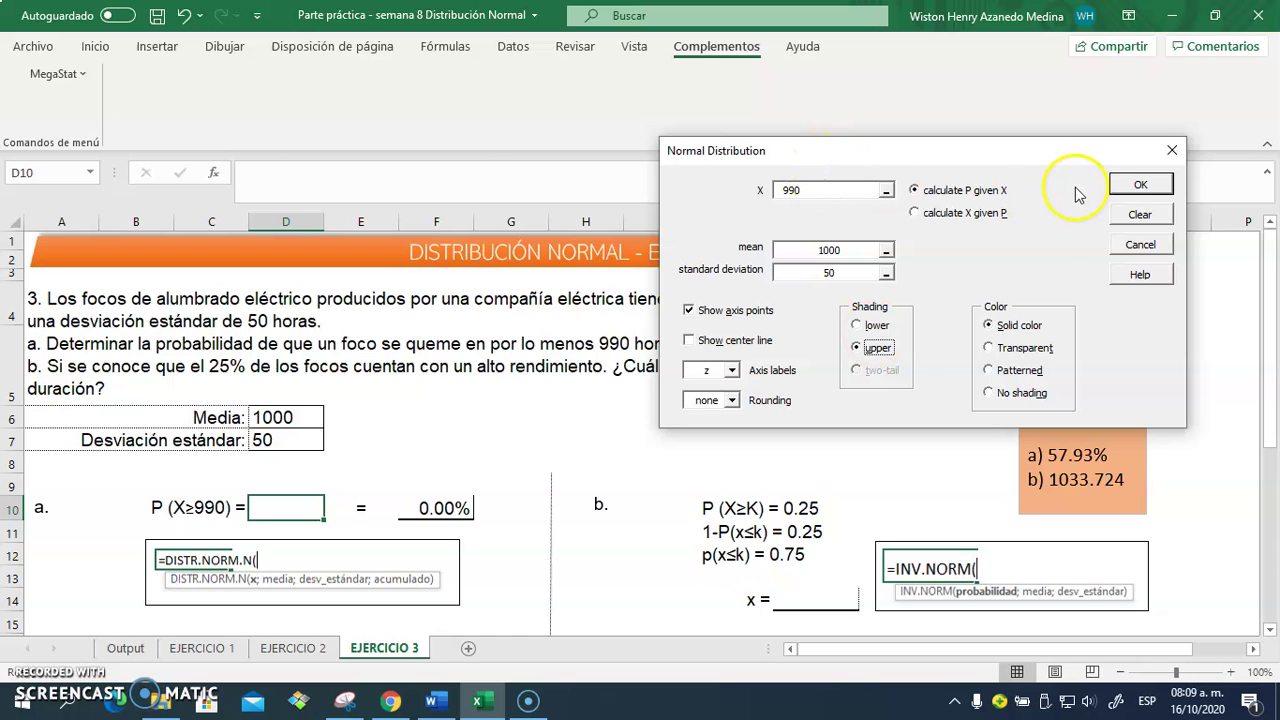
left_click(1141, 186)
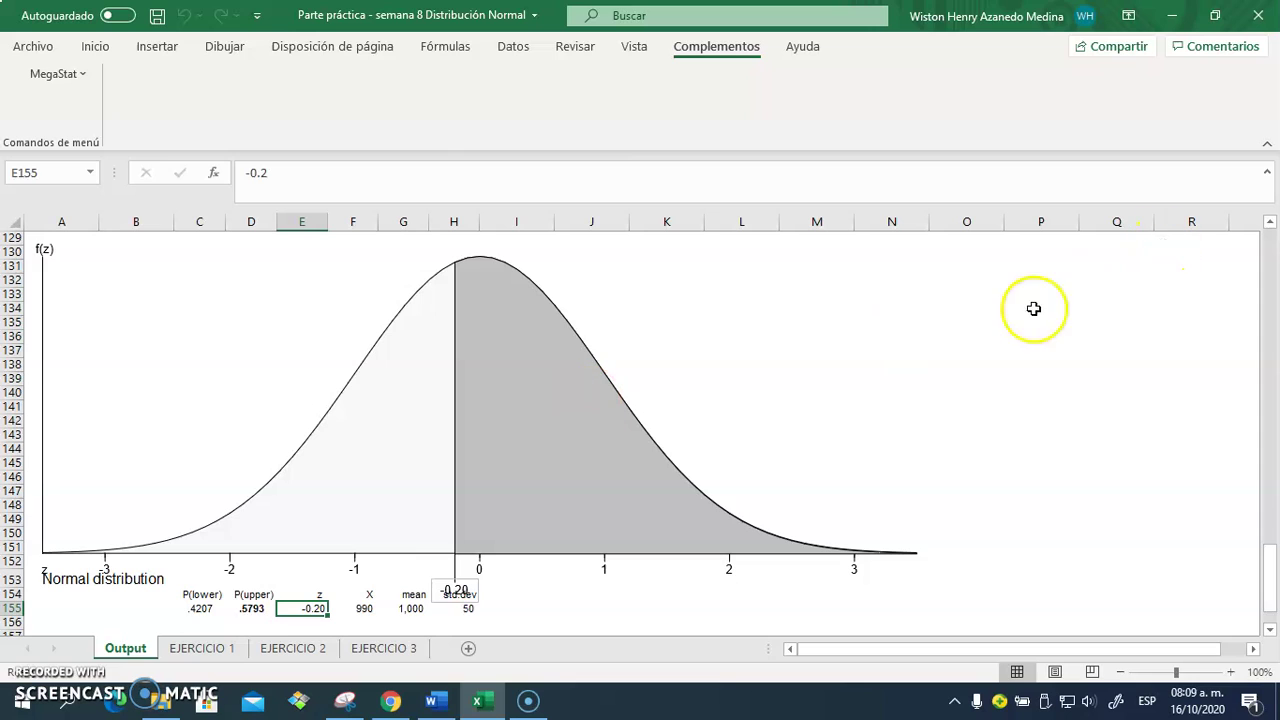
Step: Check the X = 990 results on the Output sheet and capture them with their curve in Herramienta Recortes
left_click(359, 609)
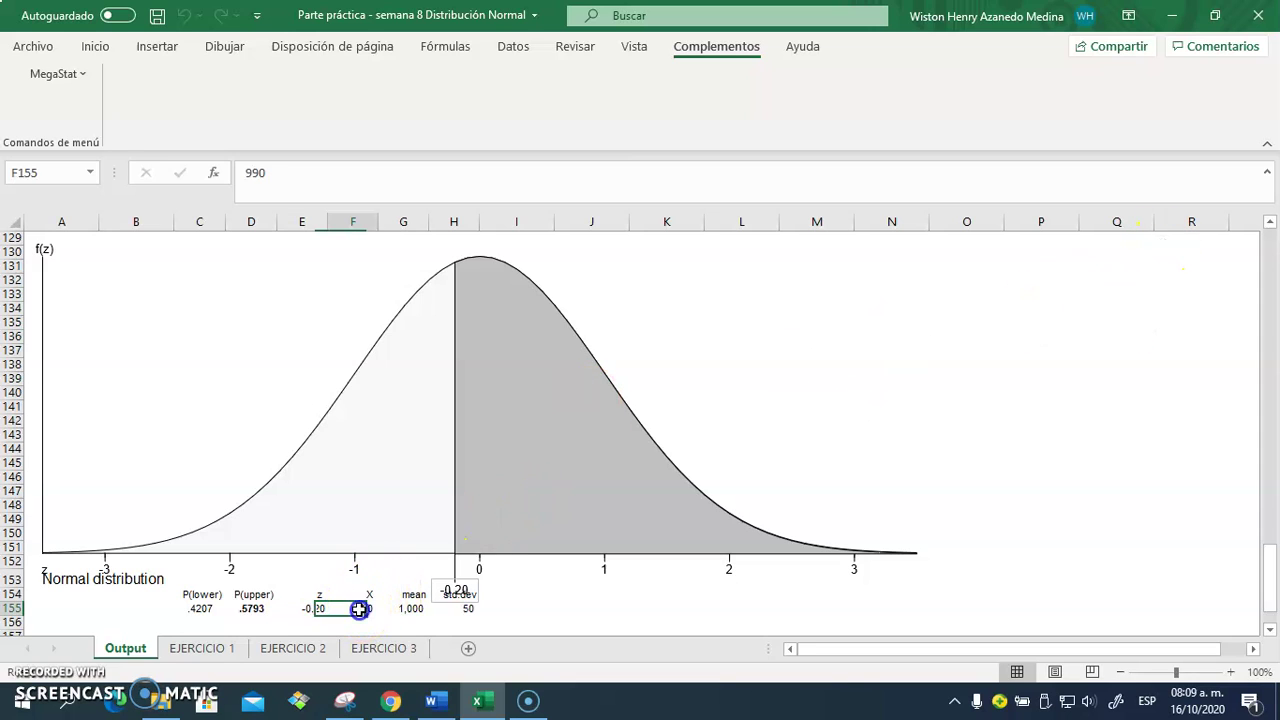
left_click(252, 608)
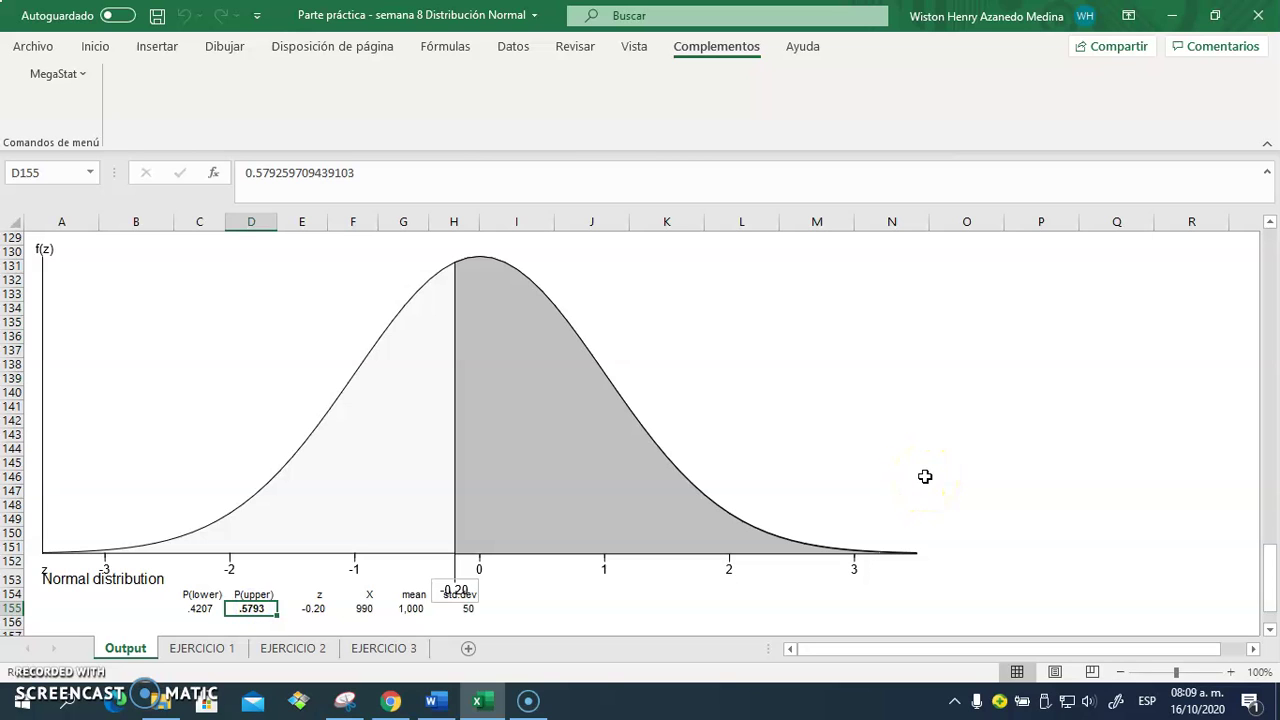
left_click(344, 700)
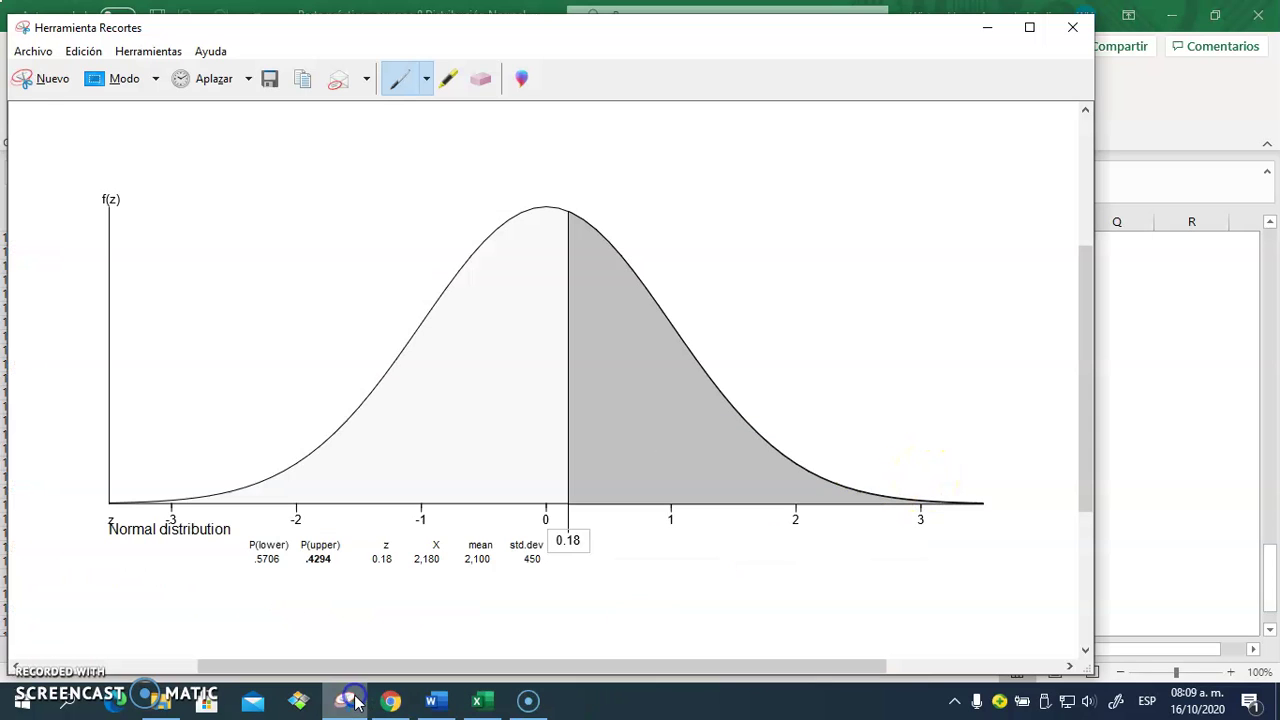
left_click(14, 90)
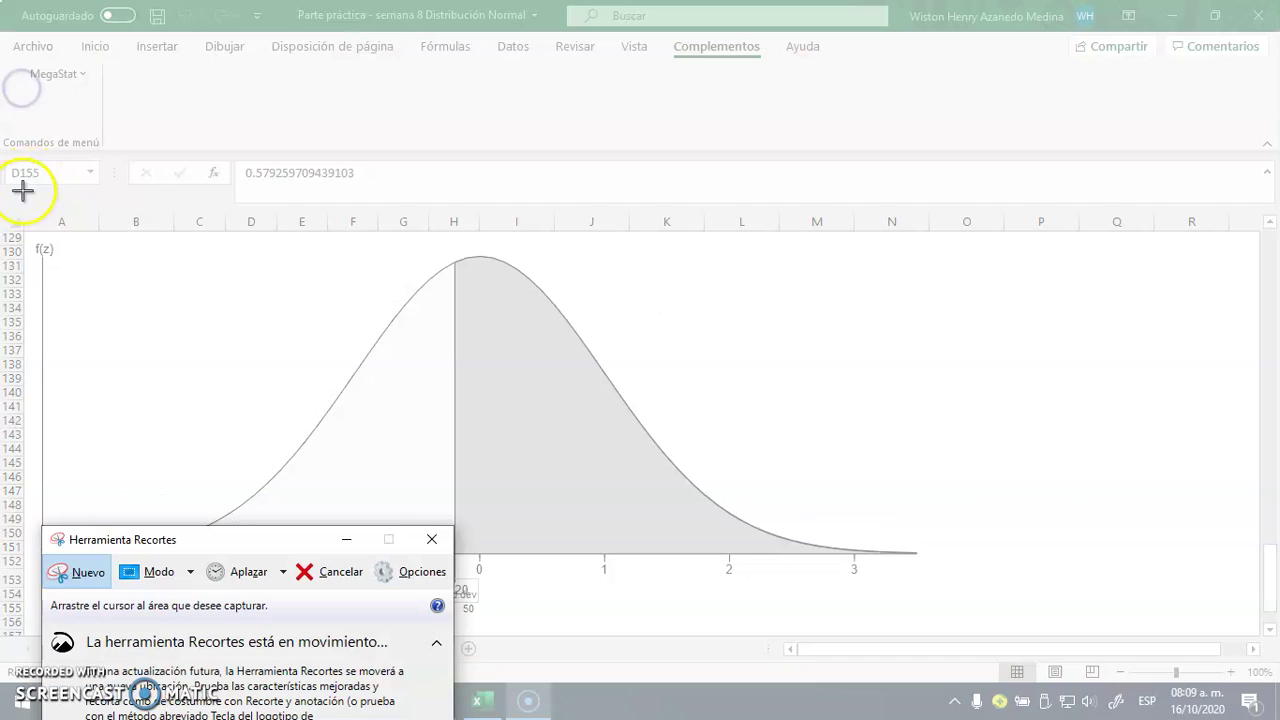
left_click_drag(30, 232, 923, 619)
Step: Return to Excel and paste the captured curve into the EJERCICIO 3 sheet under part a's Salida MegaStat heading
left_click(480, 700)
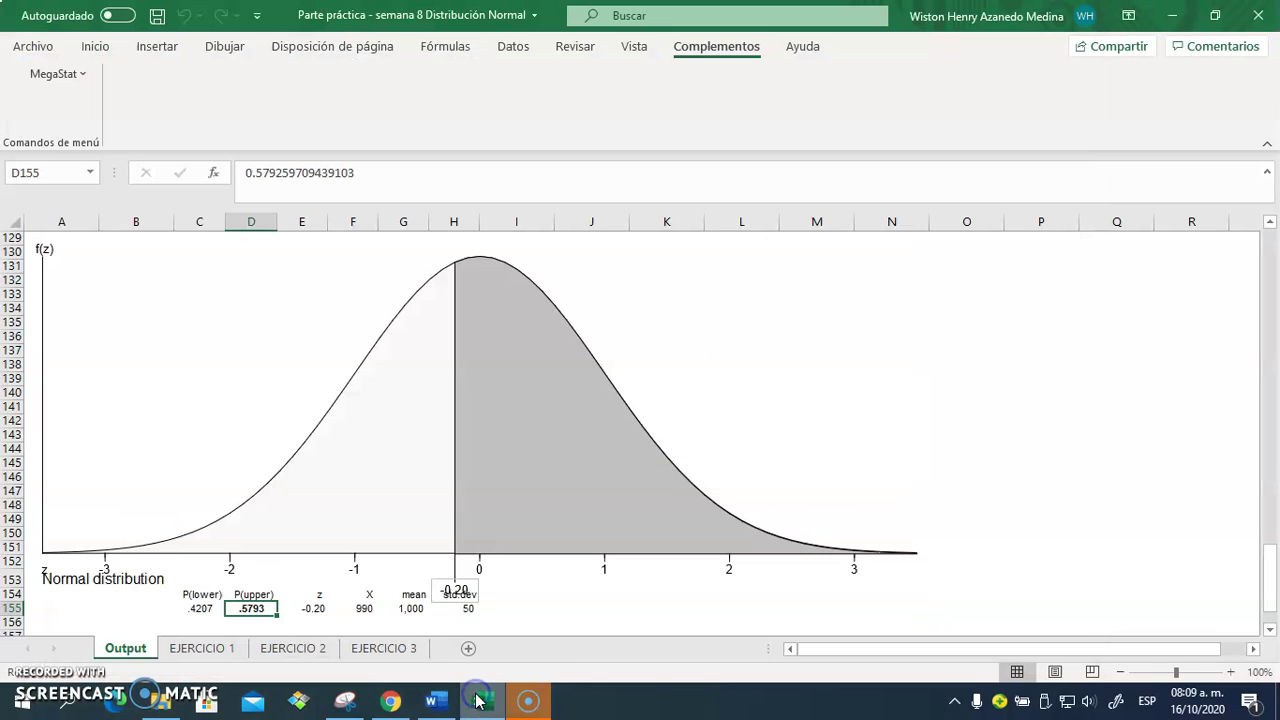
left_click(406, 652)
left_click_drag(1268, 330, 1272, 462)
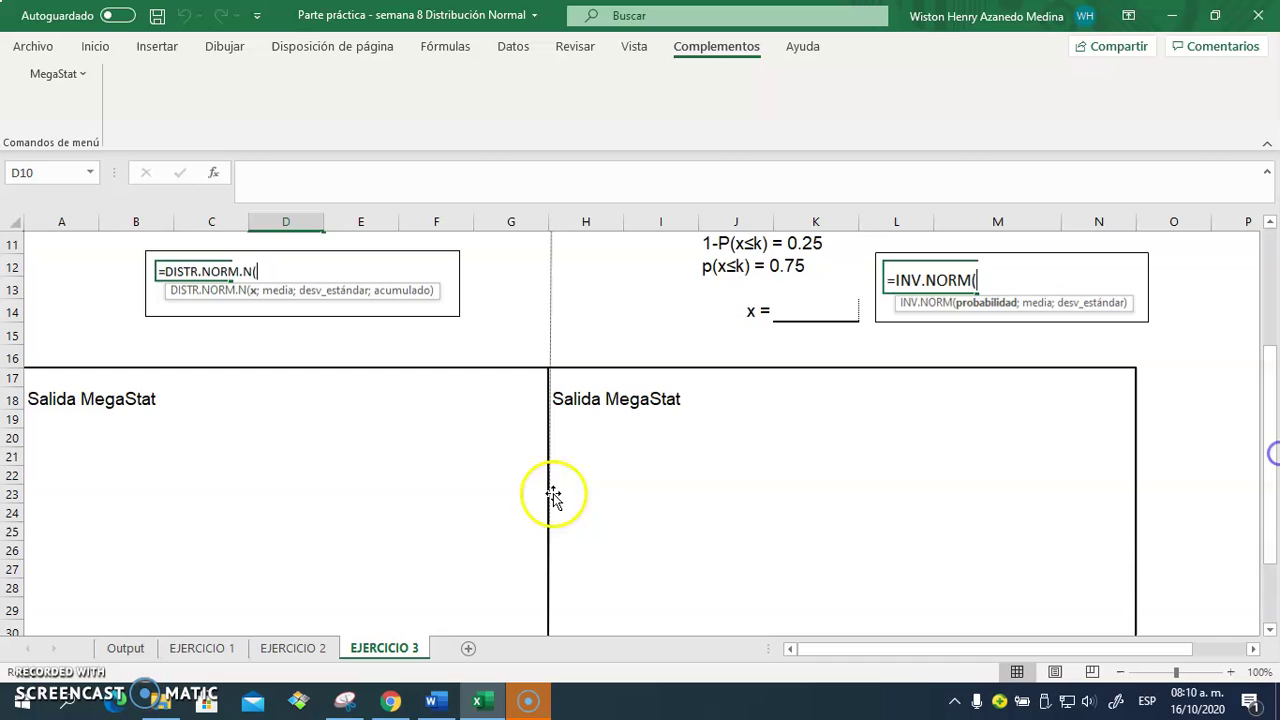
left_click(214, 474)
key("ctrl+v")
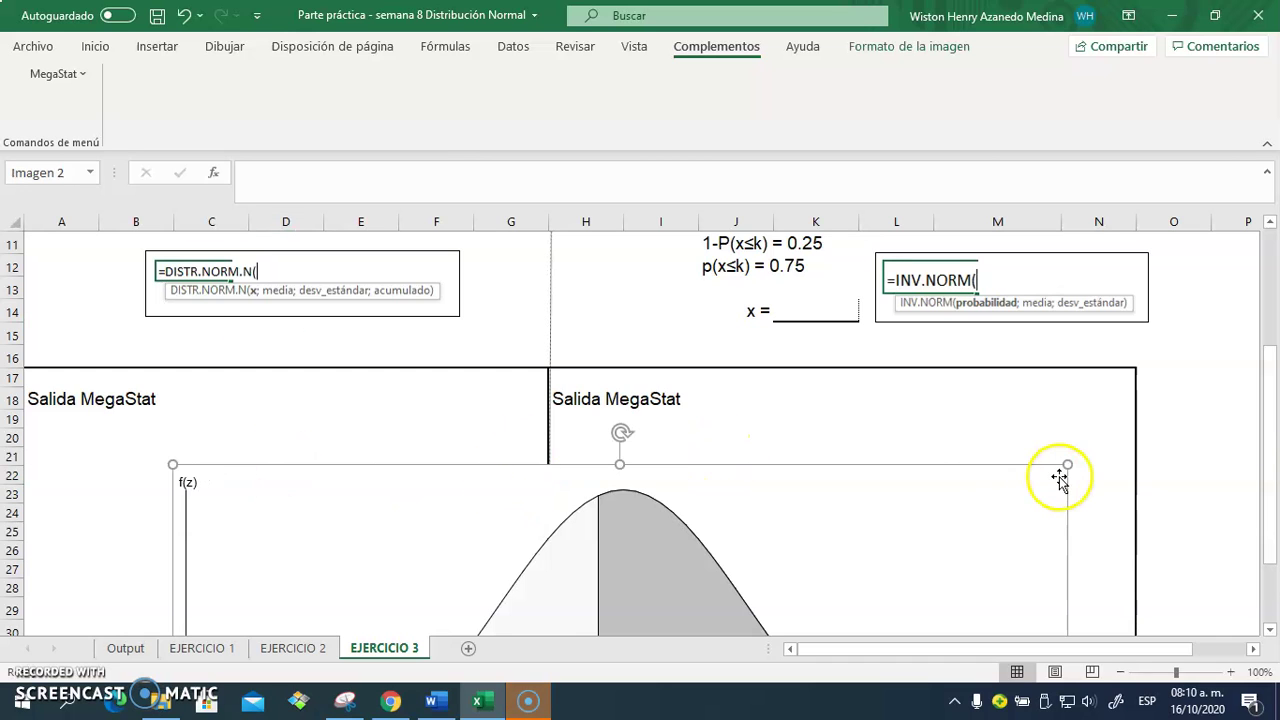
Step: Shrink part a's curve image and move it to the start of its Salida MegaStat box, at column A and row 17
left_click_drag(1066, 463, 636, 520)
left_click_drag(491, 531, 407, 367)
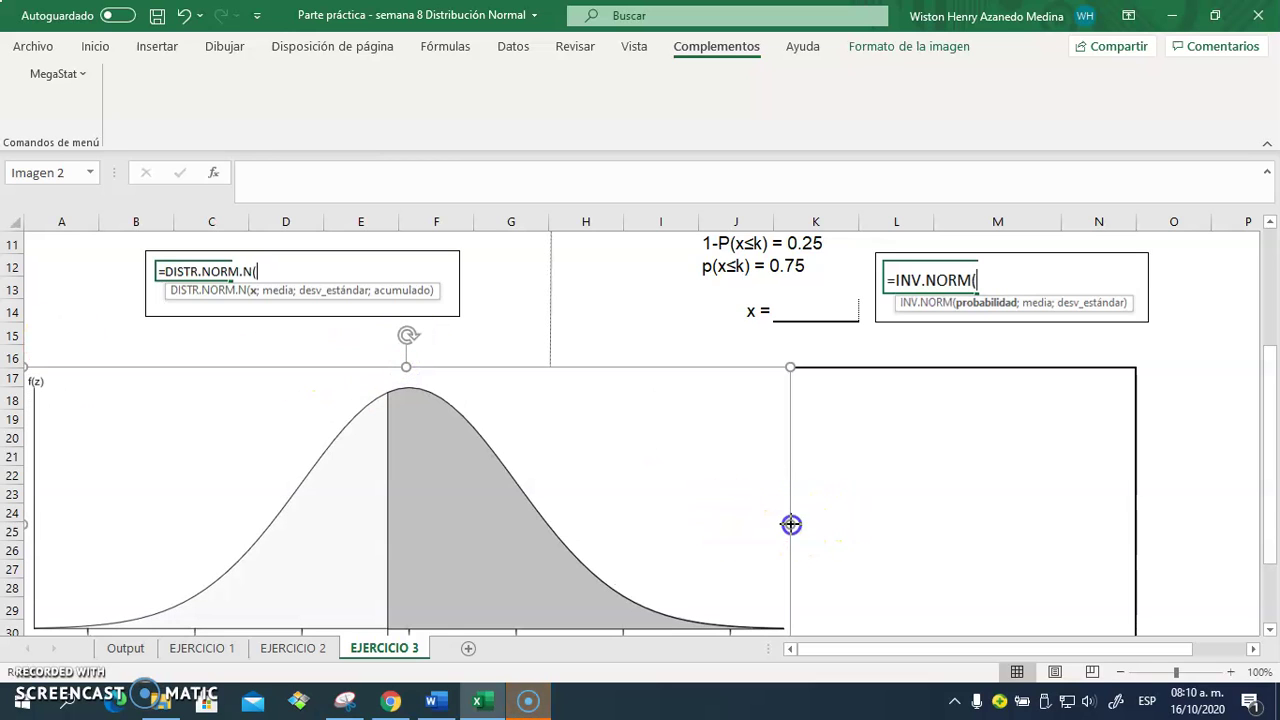